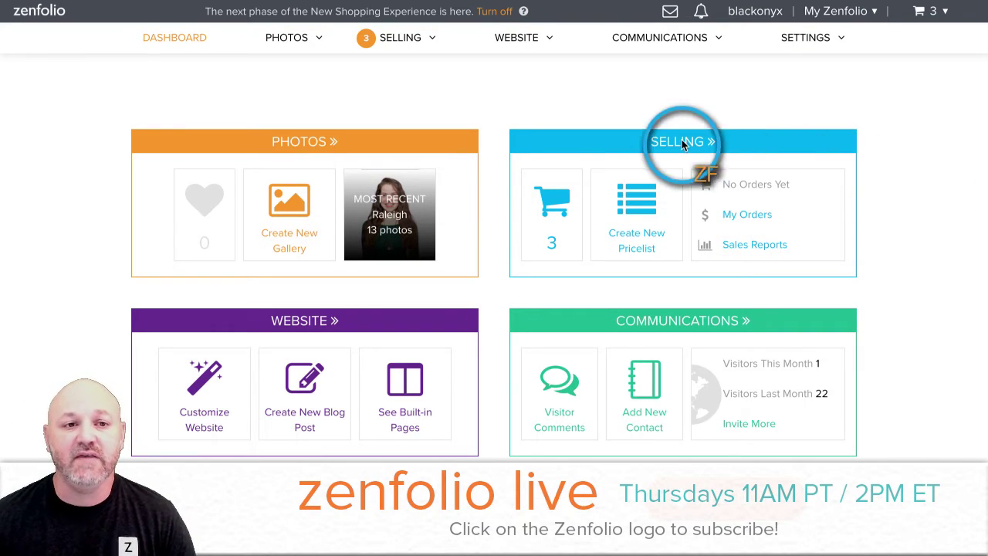
Open the Portfolio group in the photo organizer.
click(286, 139)
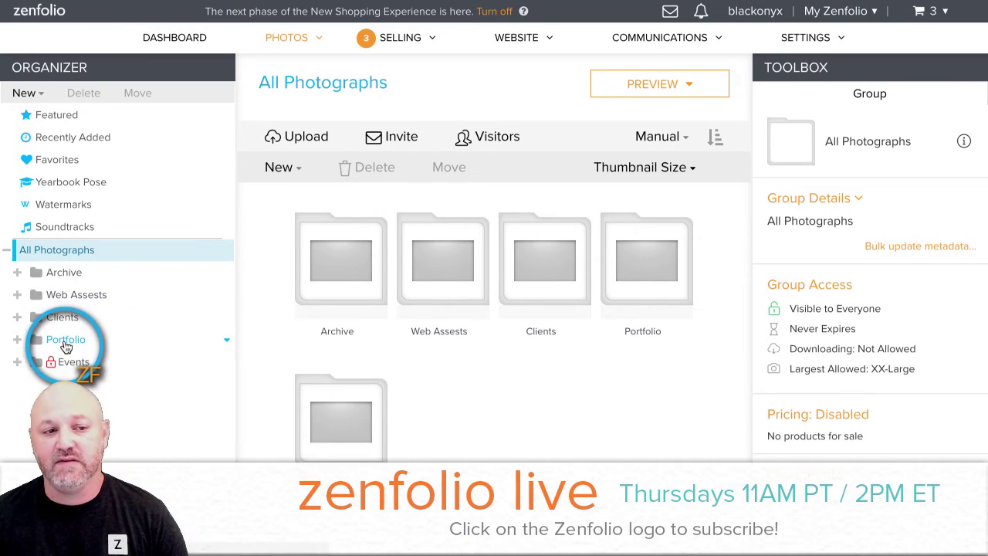
scroll(54, 344, down, 1)
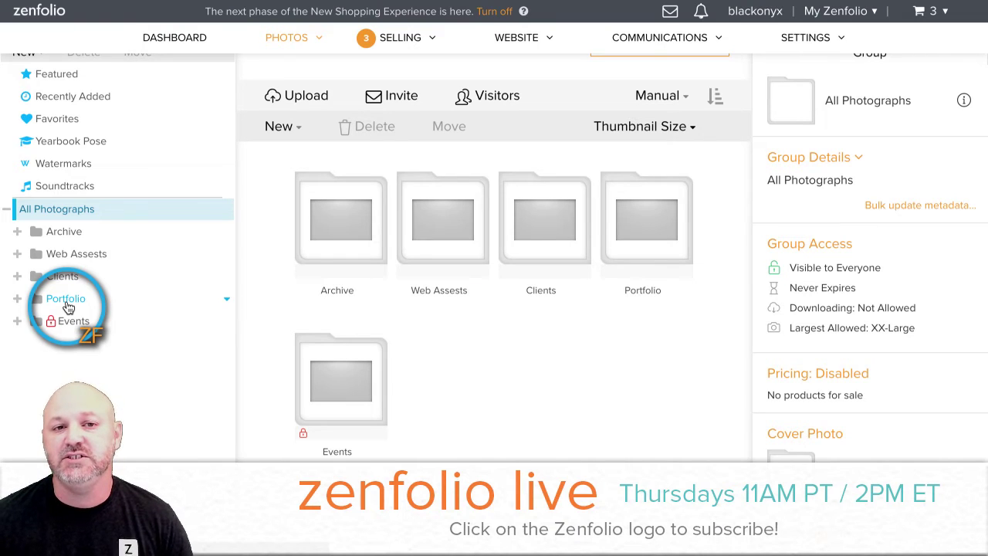
click(63, 303)
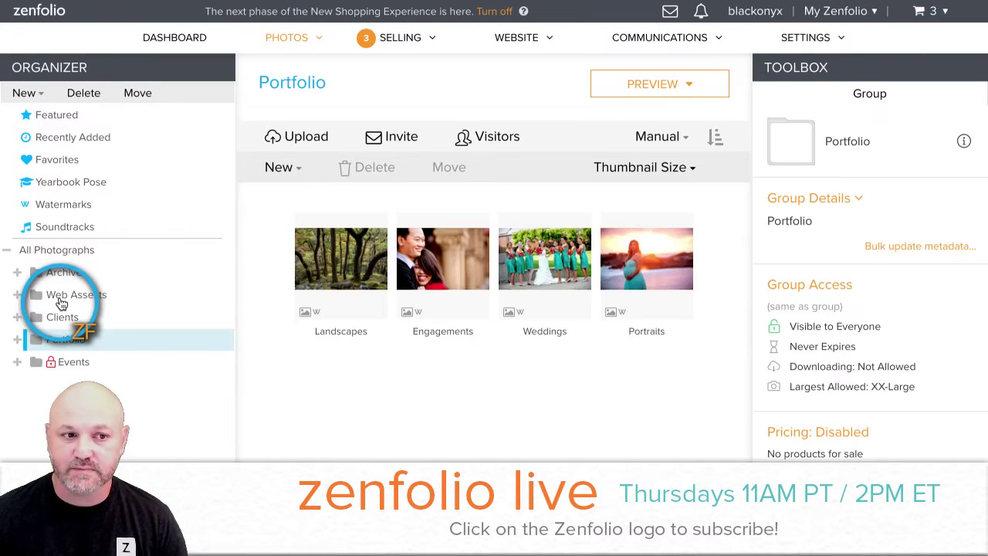
Set the Portfolio group to display a visitor sign-in page before access, with sign-in email messages off and automatic contact list updates on.
scroll(62, 303, down, 3)
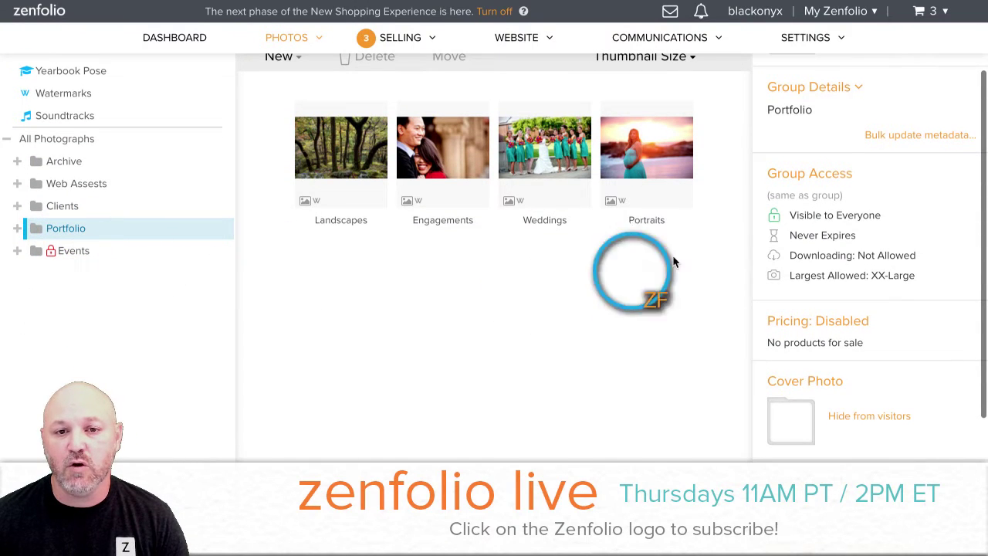
scroll(857, 220, down, 4)
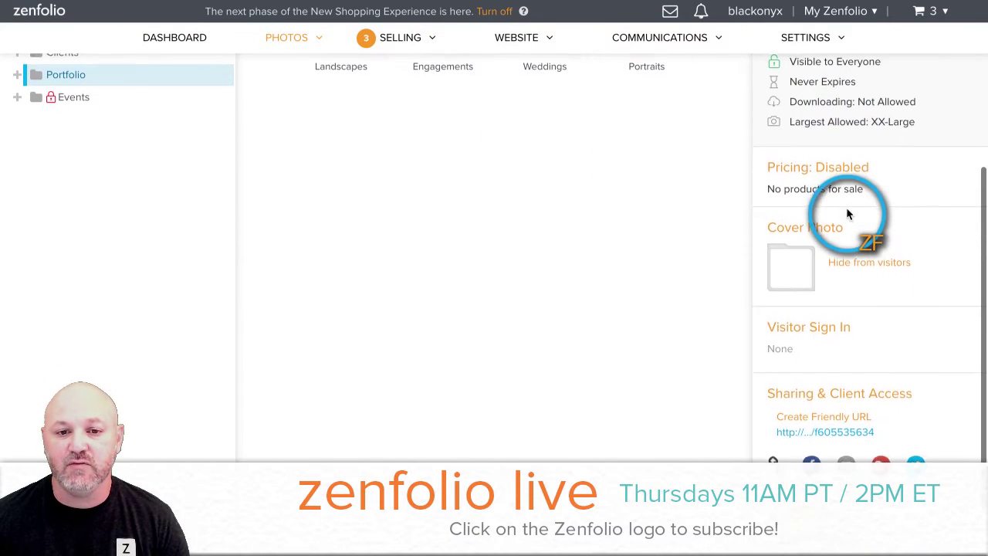
mouse_move(845, 331)
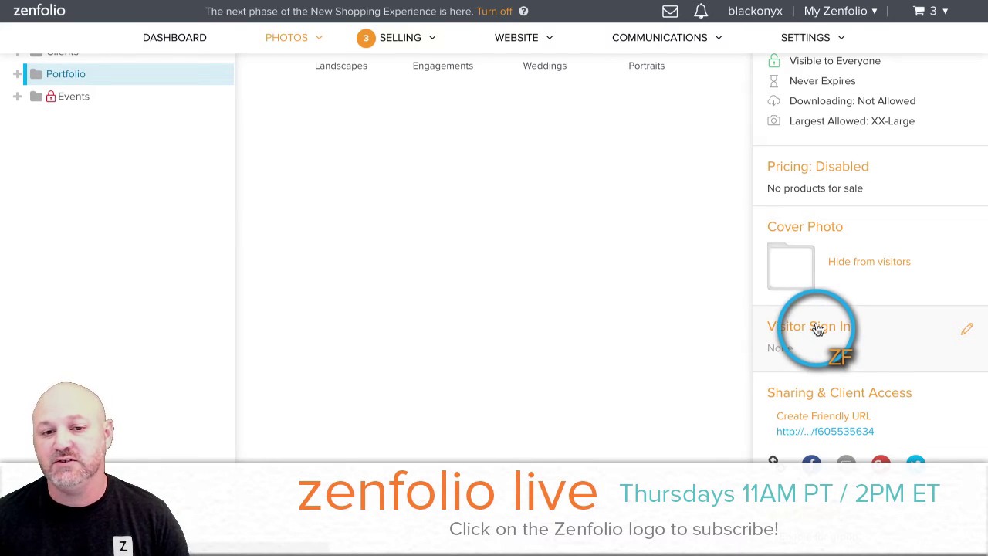
click(818, 328)
scroll(620, 168, down, 2)
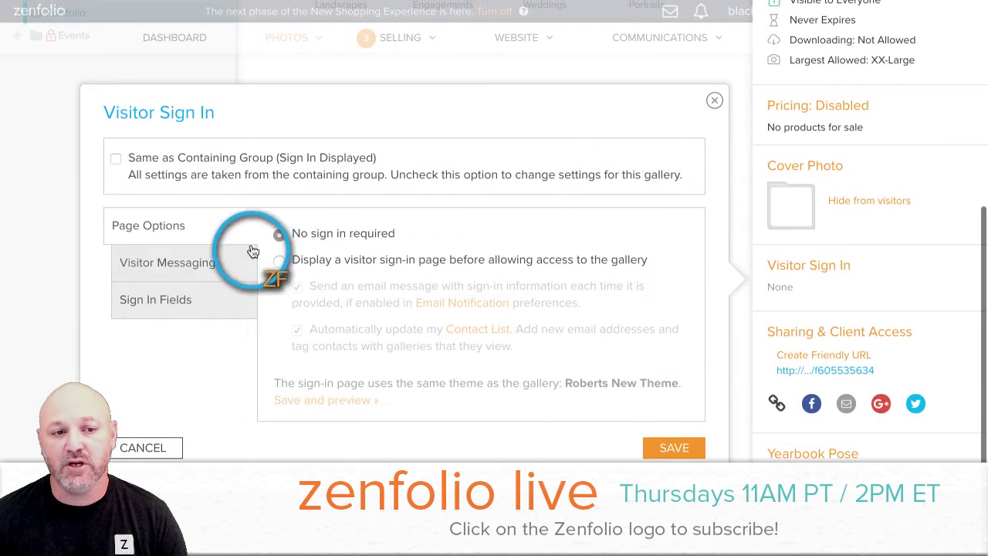
click(285, 264)
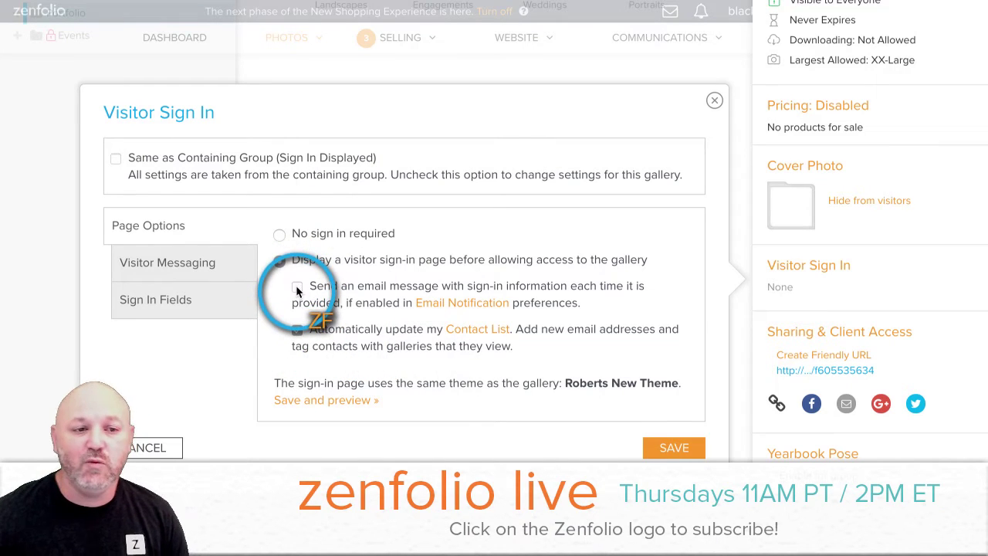
click(330, 303)
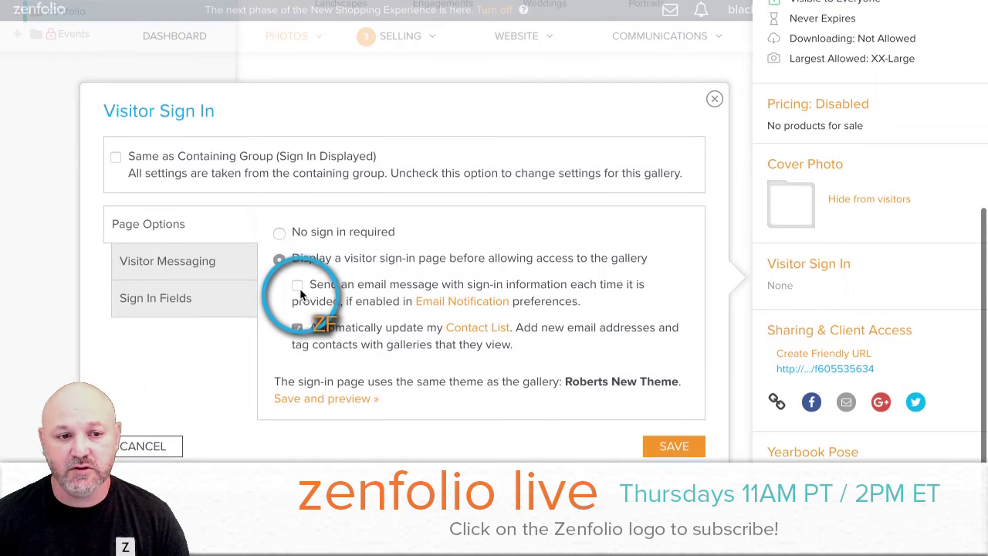
Review the page heading and optional visitor message in the Visitor Messaging settings.
click(165, 264)
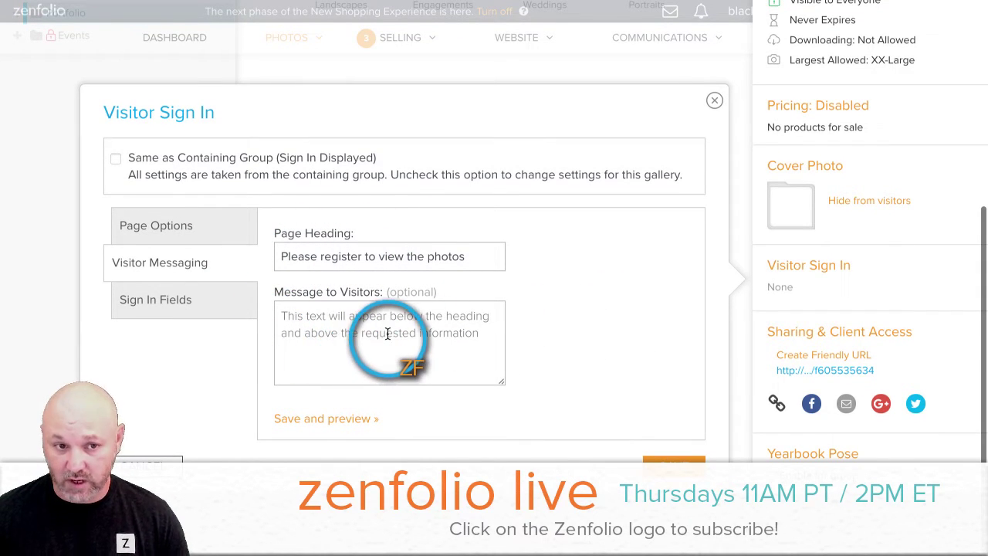
click(408, 257)
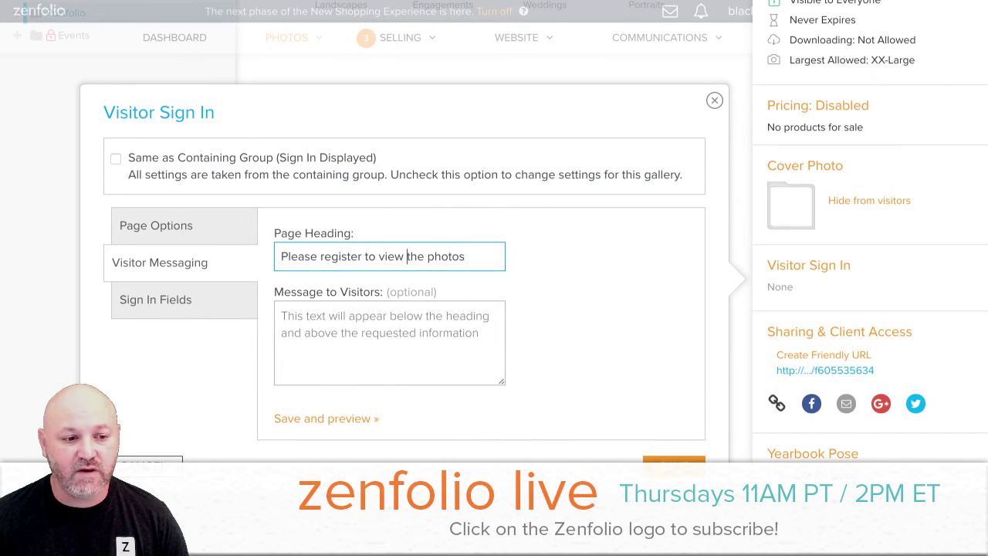
scroll(230, 284, down, 1)
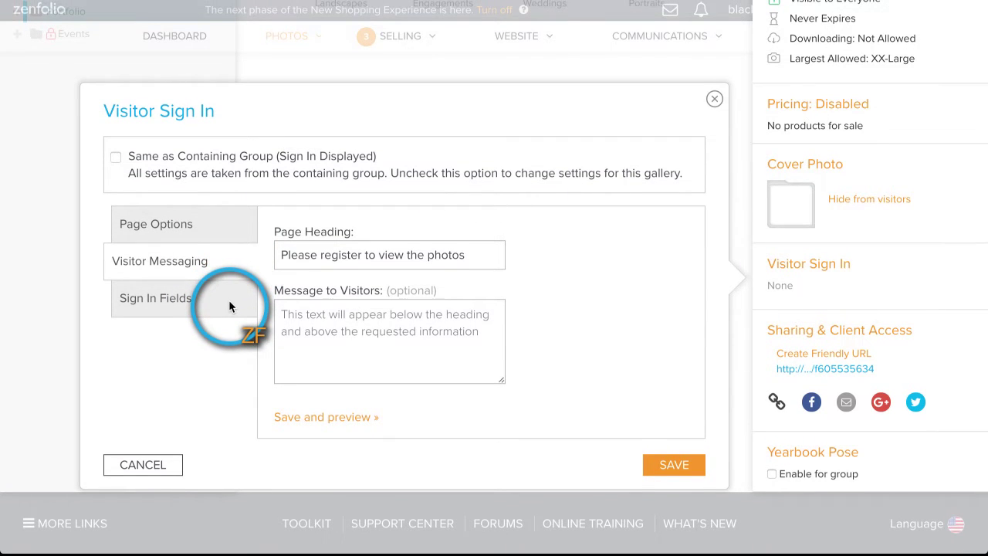
Keep name and email address as required sign-in fields, with phone number and additional question not shown, and save the visitor sign-in settings.
click(166, 312)
click(430, 274)
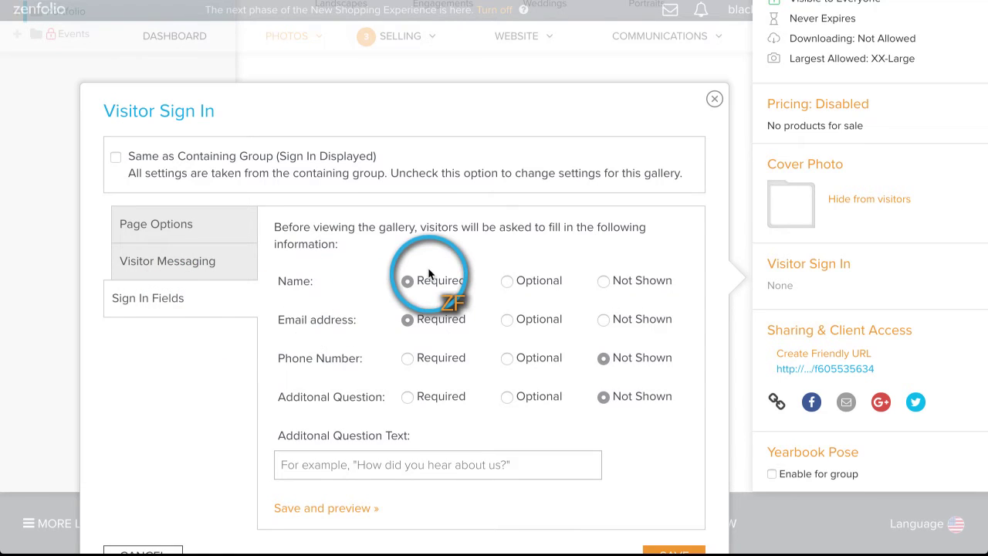
scroll(431, 274, down, 1)
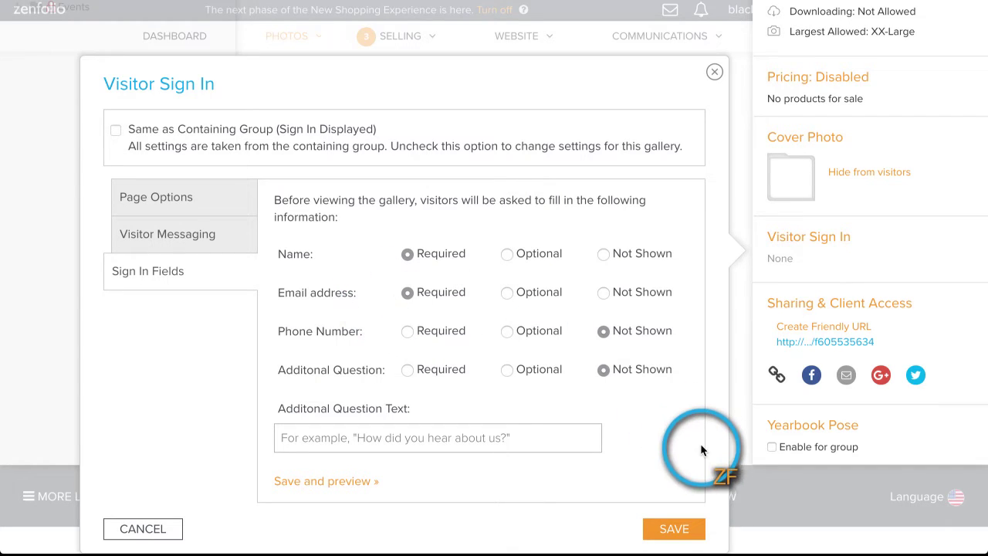
click(674, 529)
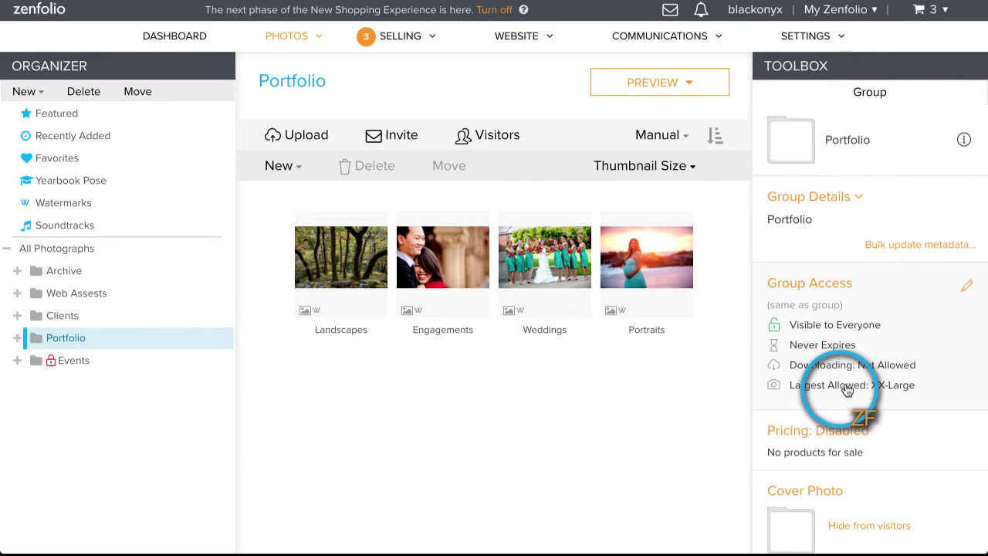
Copy the Portfolio group's full link from its sharing settings and close them without saving.
scroll(848, 391, down, 4)
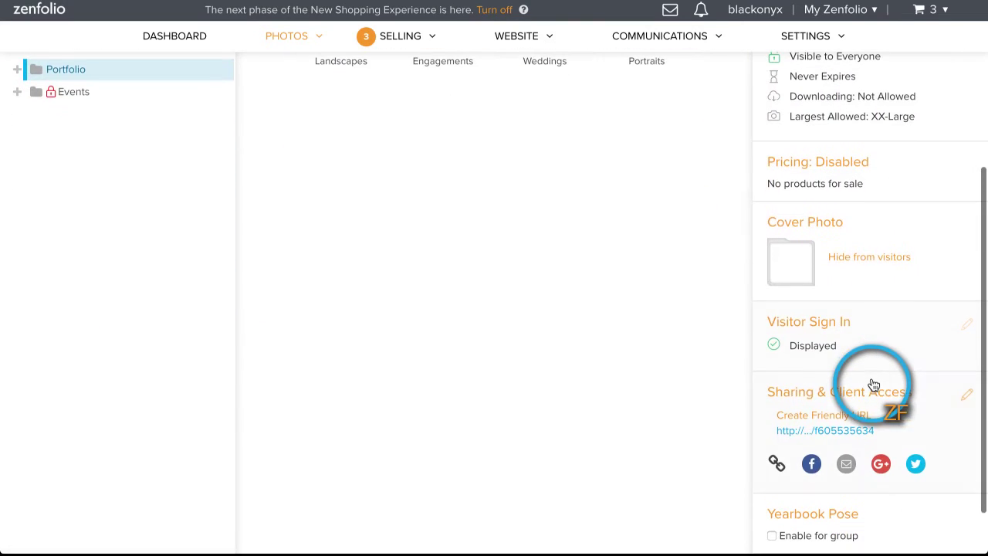
click(834, 391)
click(471, 334)
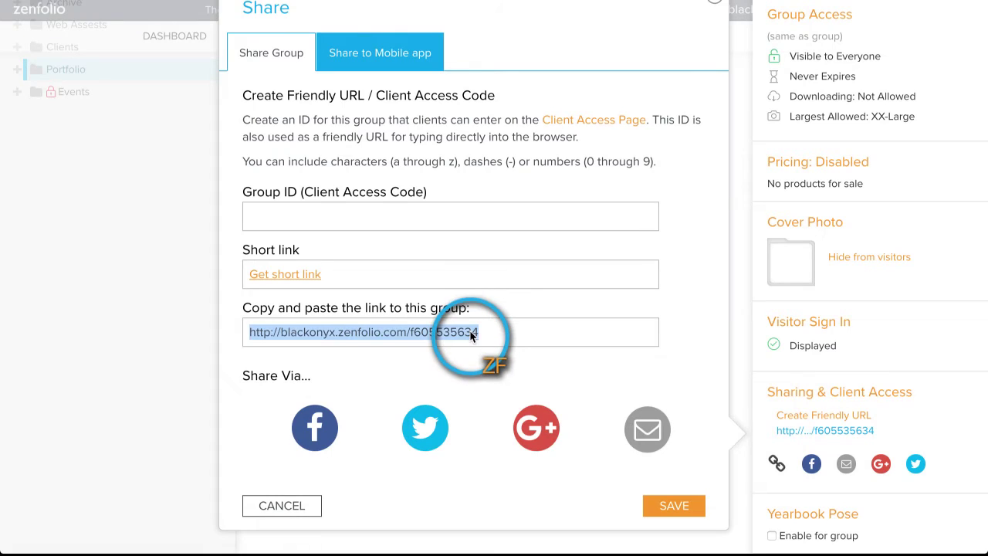
right_click(471, 334)
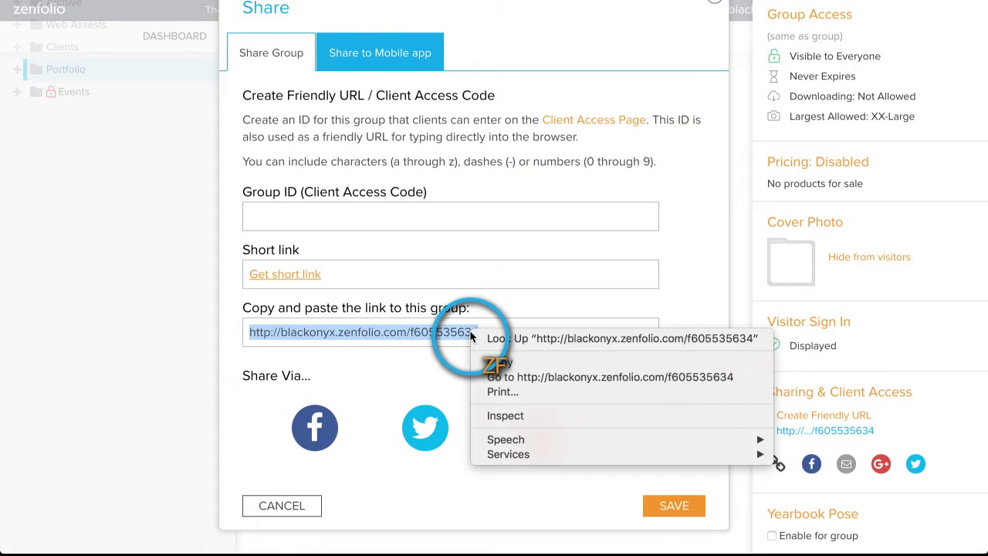
click(551, 363)
click(309, 505)
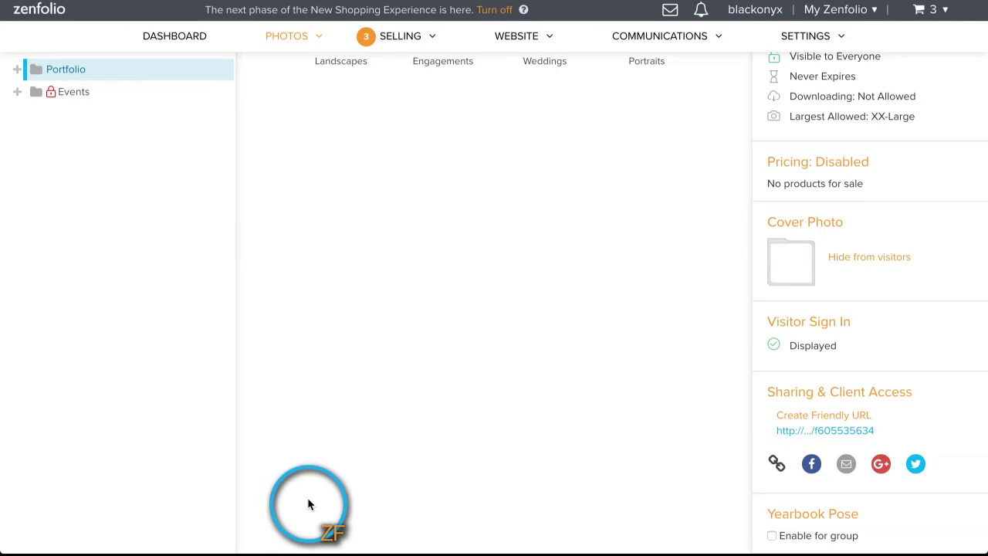
Open the copied Portfolio link in a separate browser window and move that window fully into view.
scroll(135, 277, up, 4)
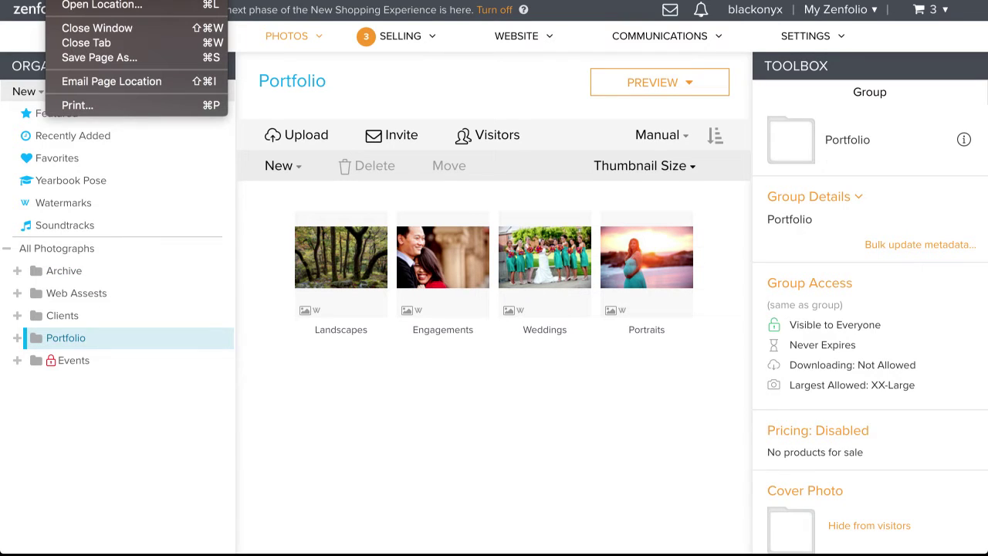
key(Escape)
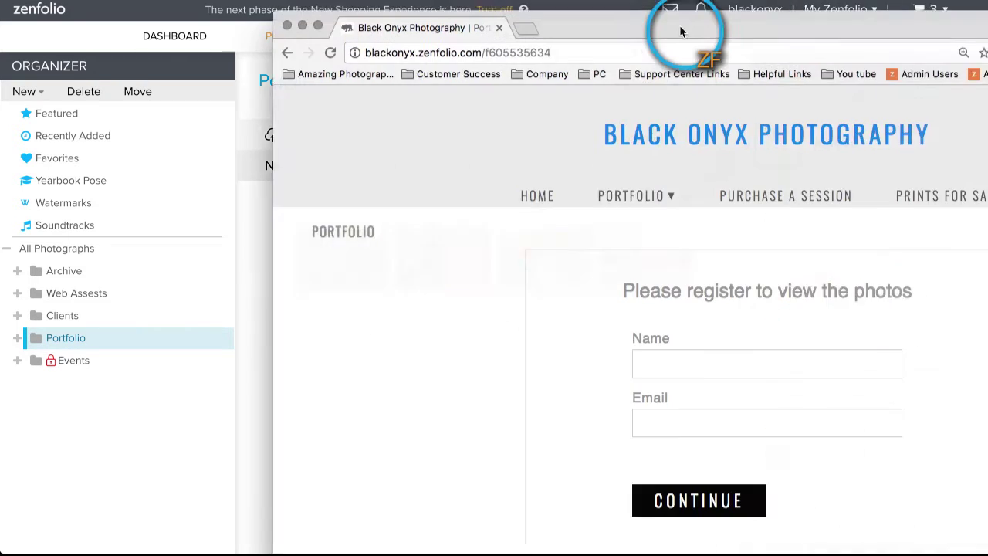
drag(728, 30, 423, 9)
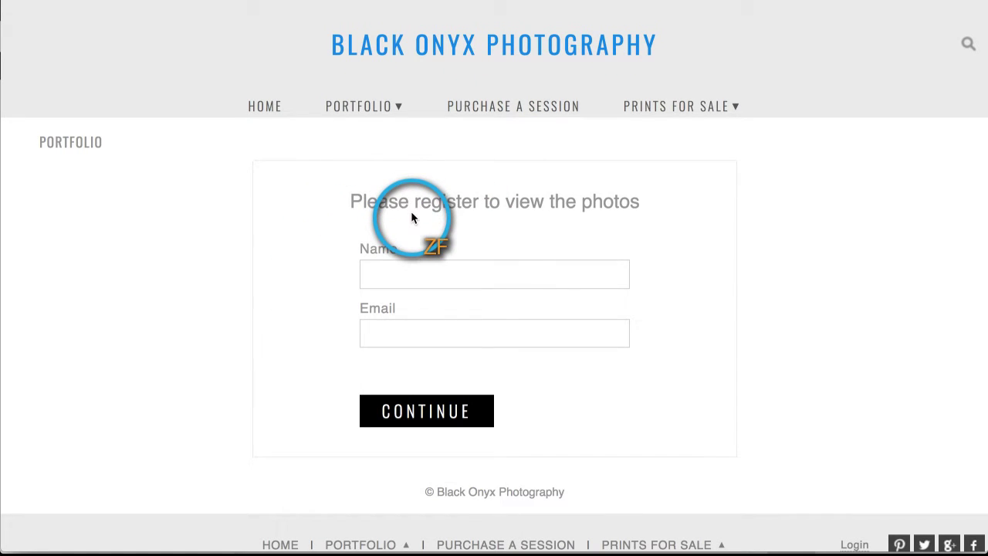
Fill in the visitor's name and email on the Portfolio registration form and submit it.
click(404, 269)
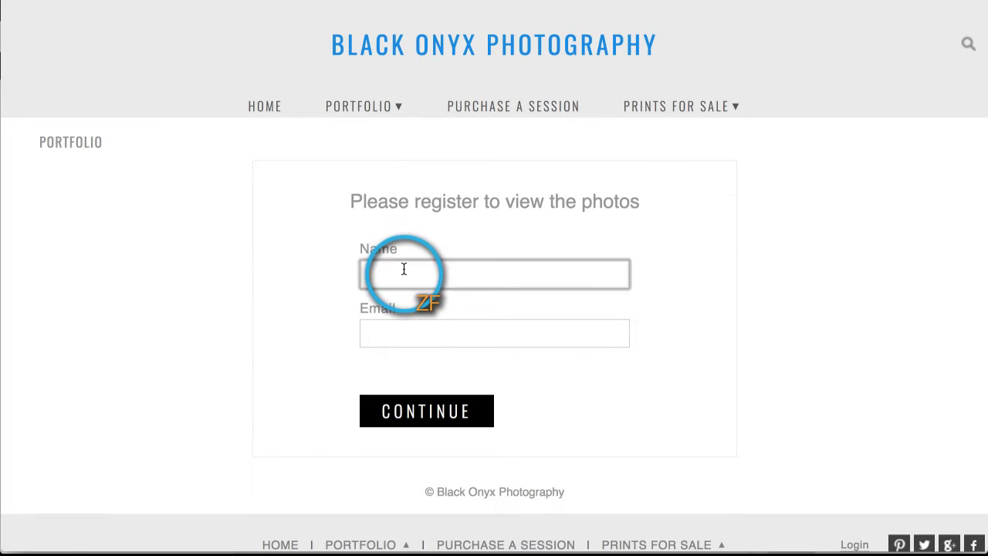
text(Robert)
click(402, 340)
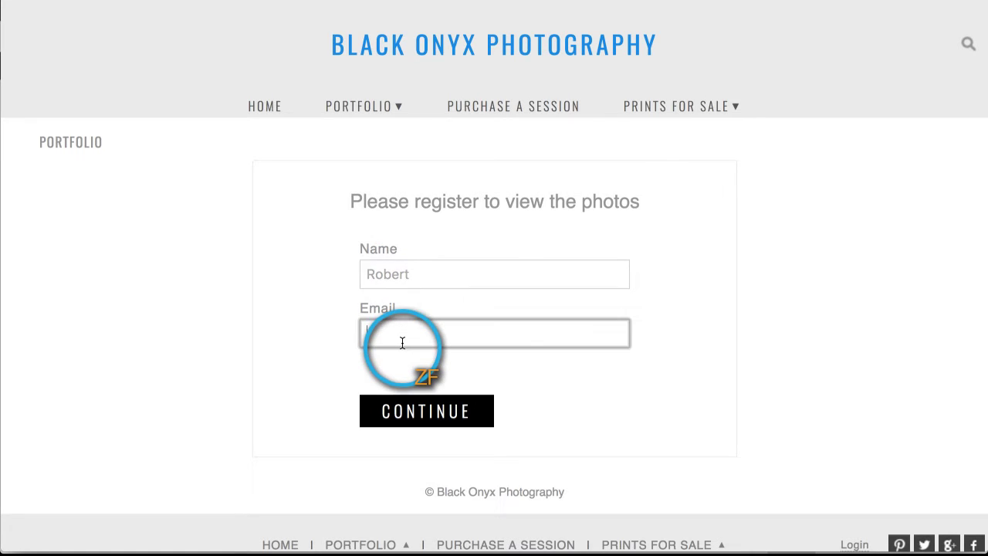
text(test@test.com)
click(428, 423)
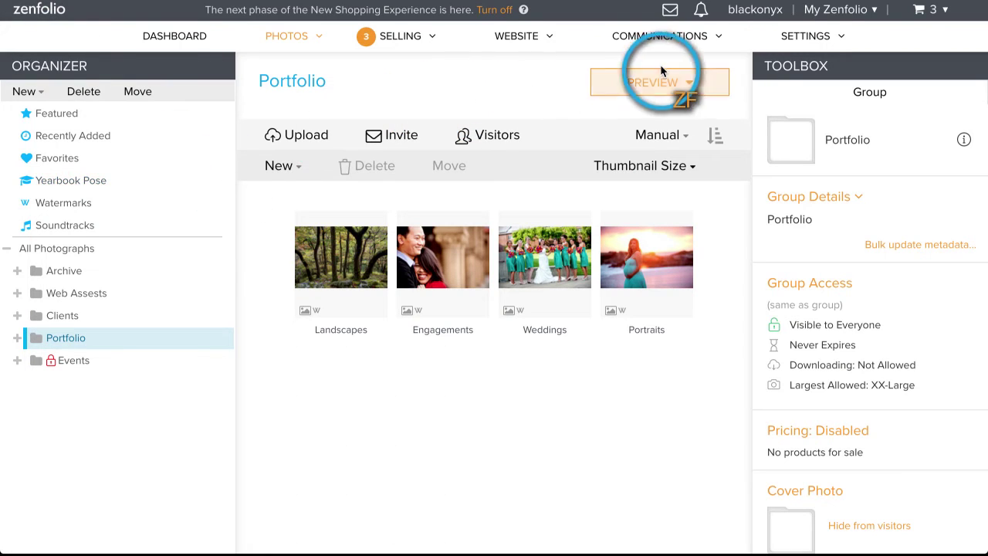
Return to the account window and look through the whole contact list for the registered visitor.
mouse_move(686, 45)
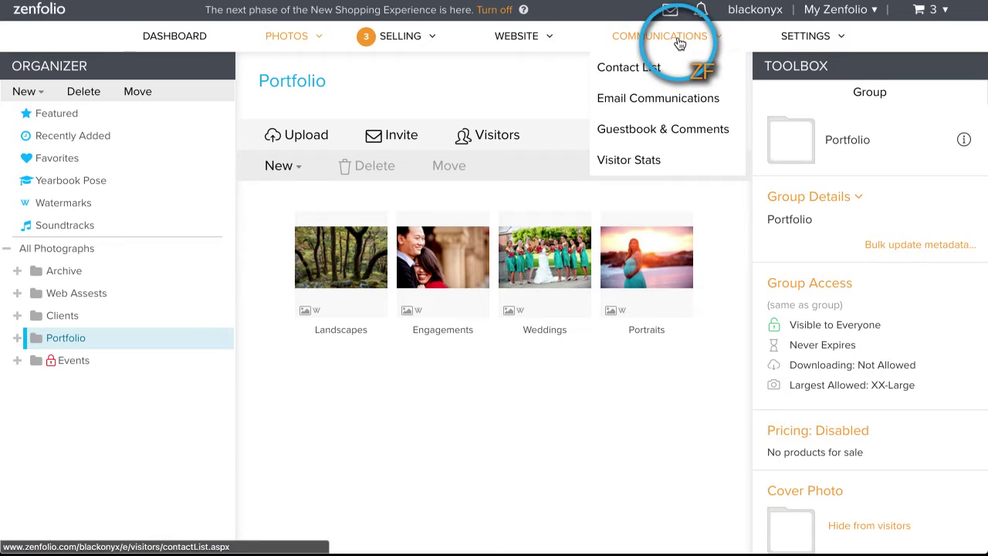
click(644, 71)
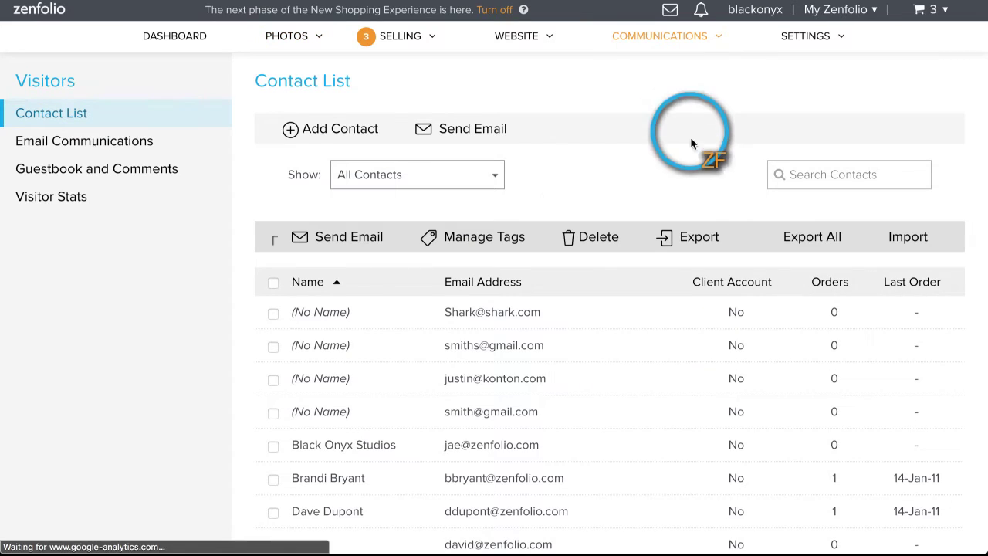
scroll(617, 352, down, 9)
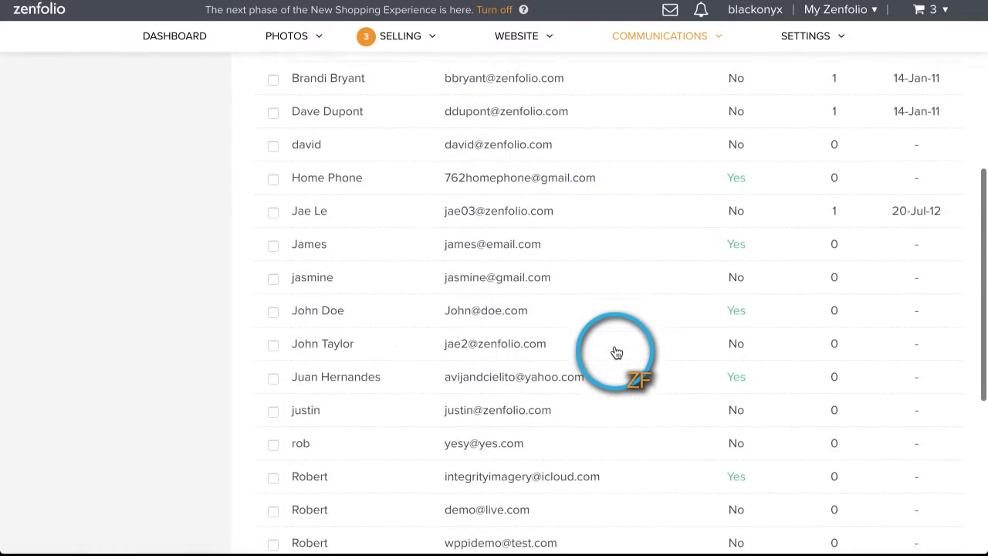
scroll(617, 353, down, 2)
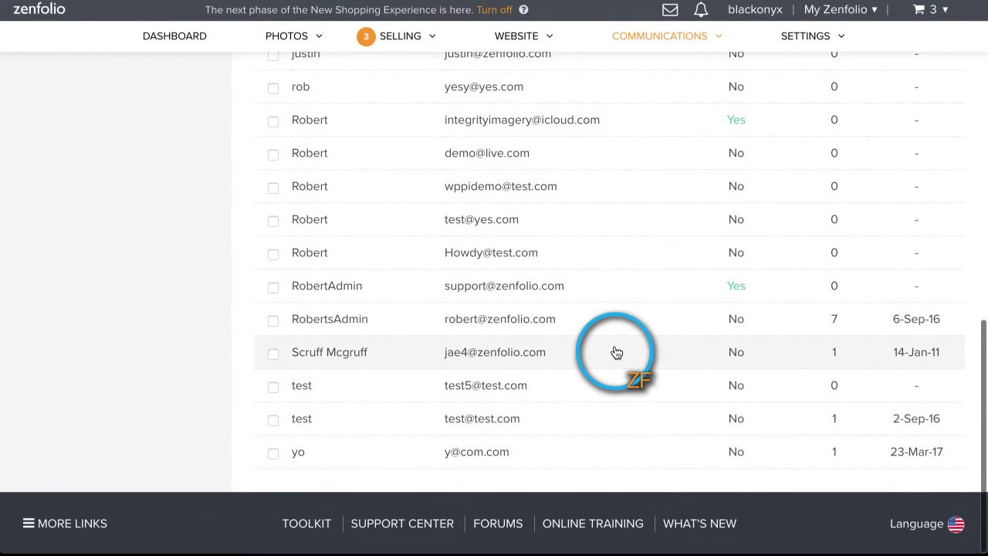
scroll(617, 352, up, 6)
scroll(617, 352, up, 4)
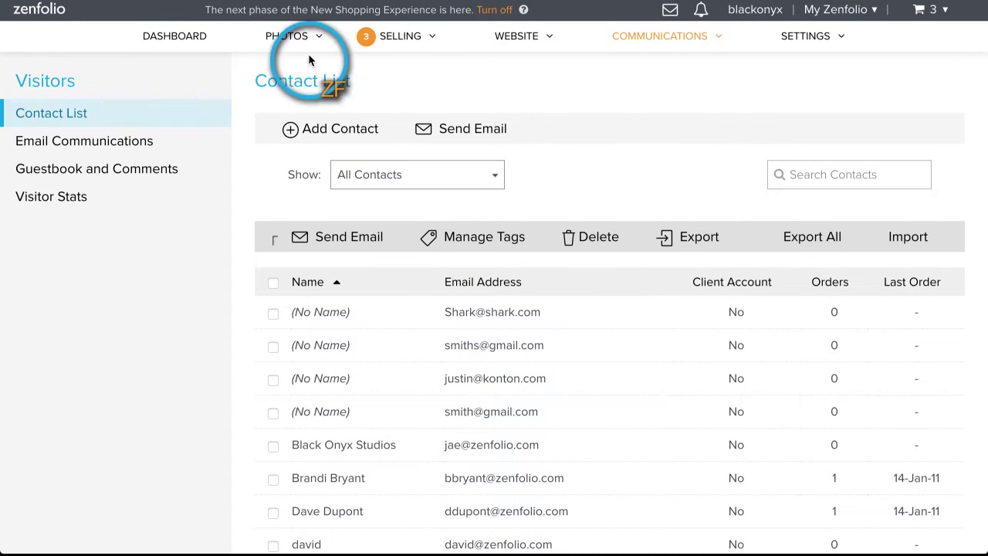
Go back to the dashboard and open the Email Communications page with its system email templates.
click(179, 34)
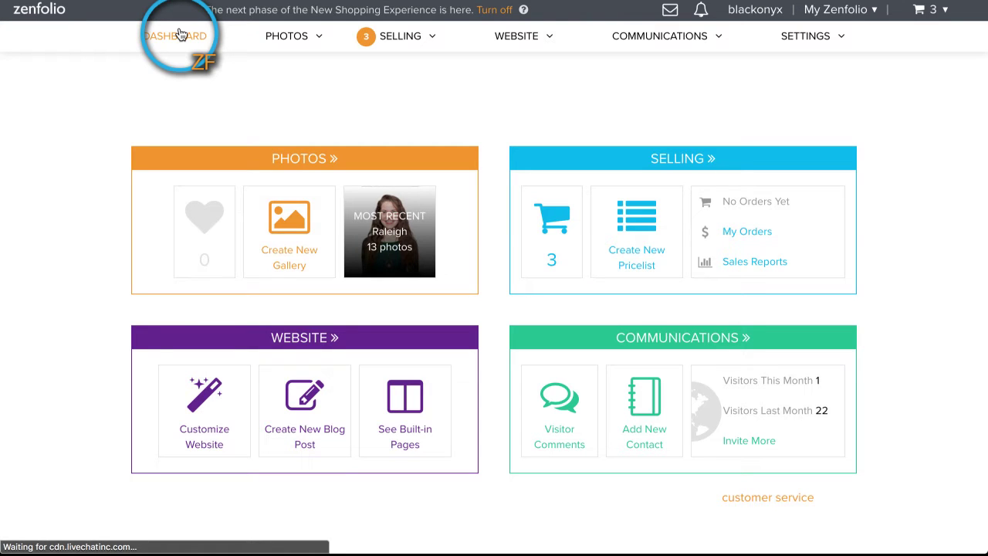
scroll(494, 324, down, 1)
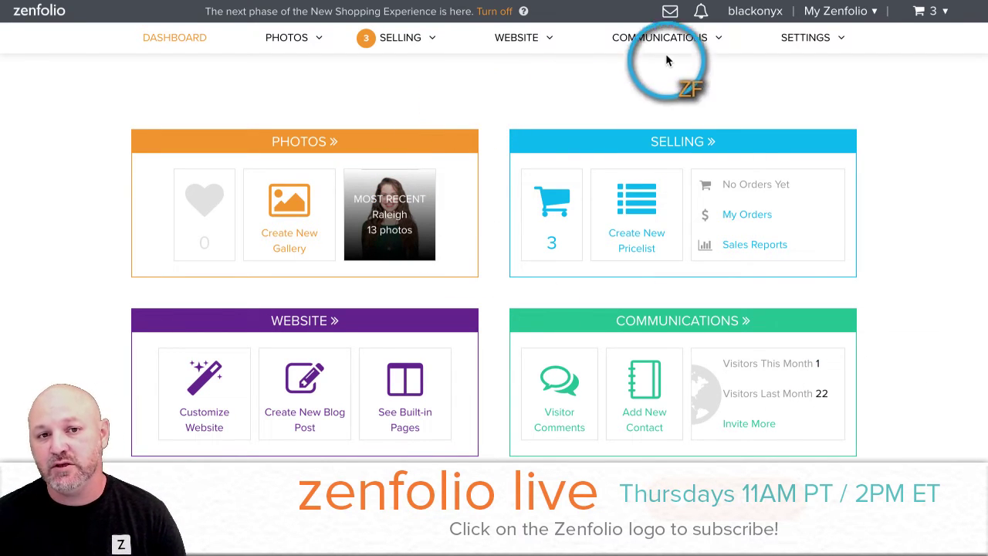
mouse_move(667, 42)
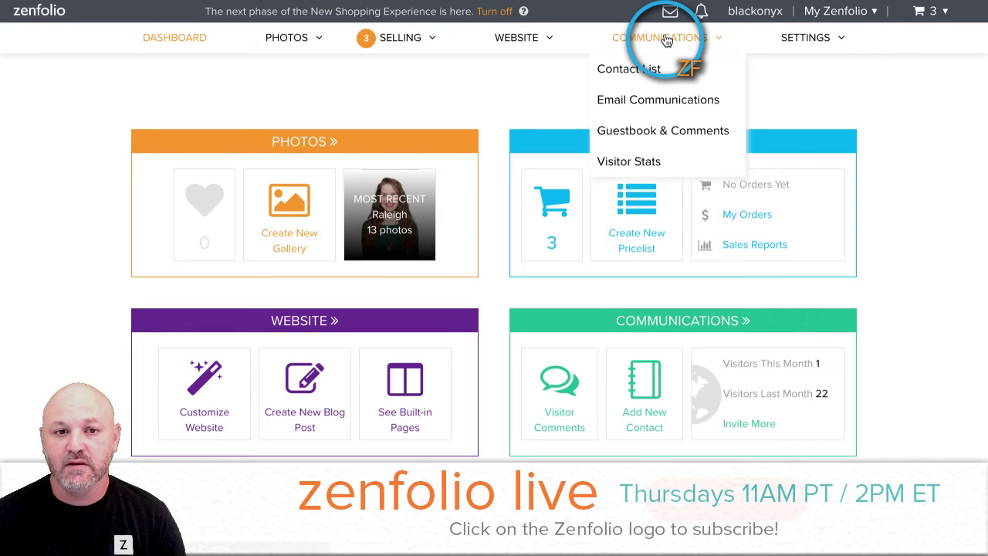
click(668, 41)
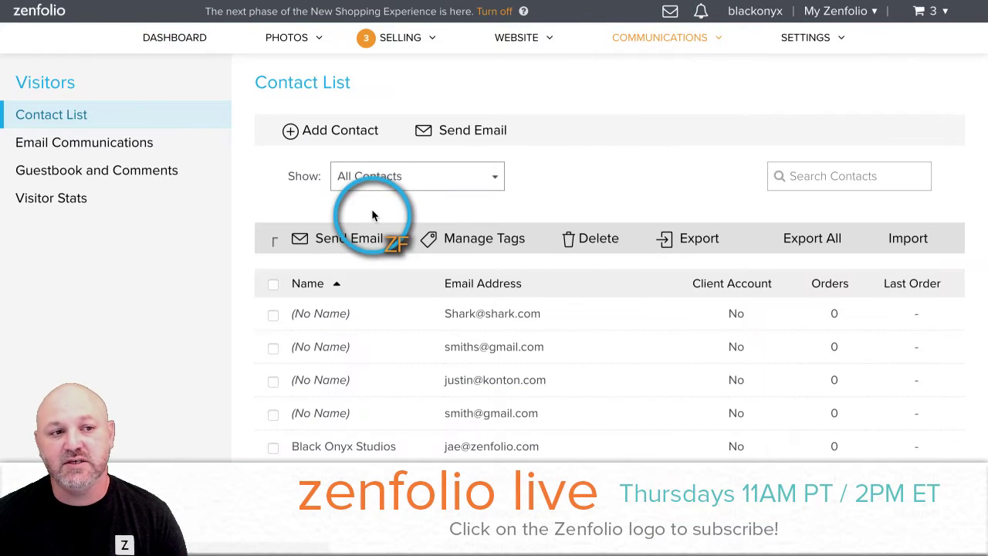
click(129, 148)
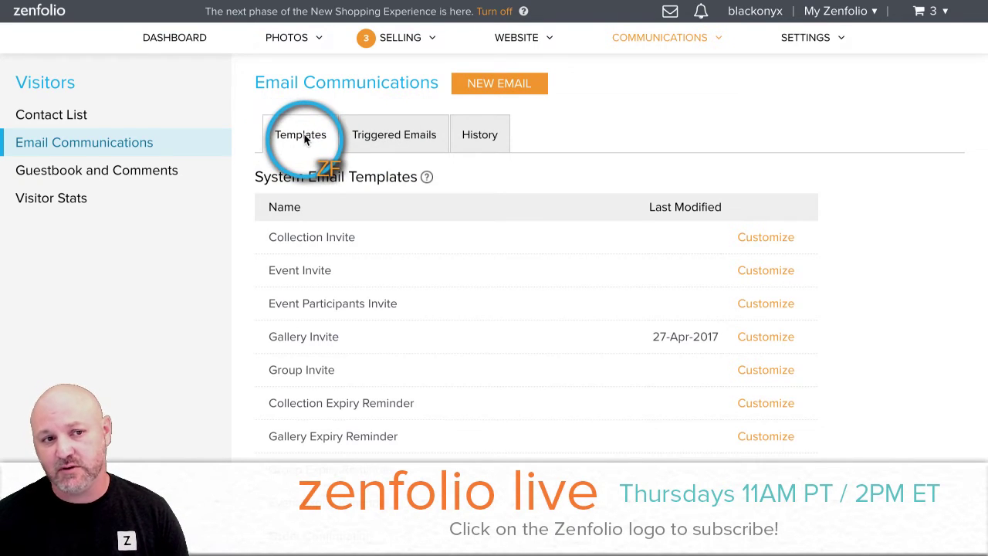
Open the custom Visitor Sign In template, review its subject and body, and close it without saving.
scroll(305, 139, down, 8)
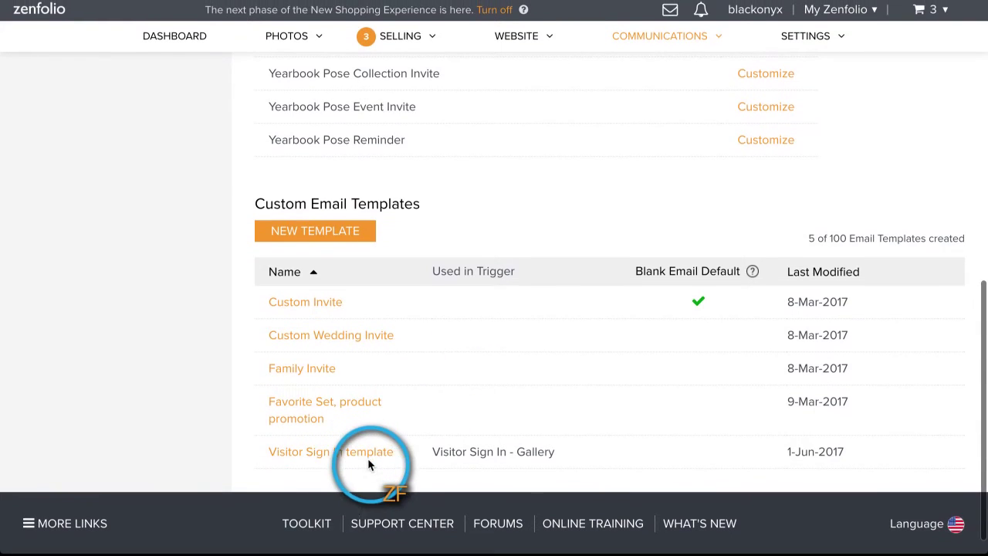
click(317, 451)
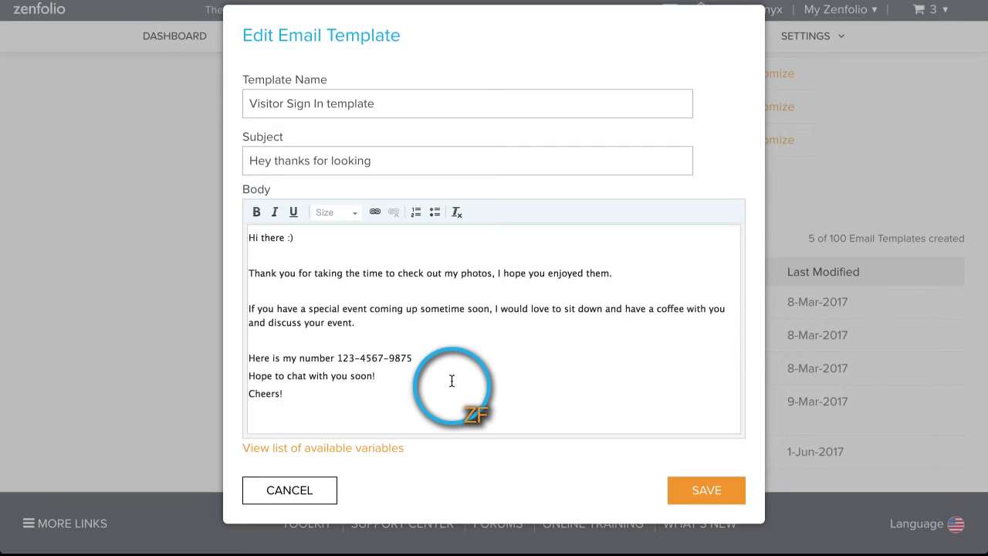
click(294, 500)
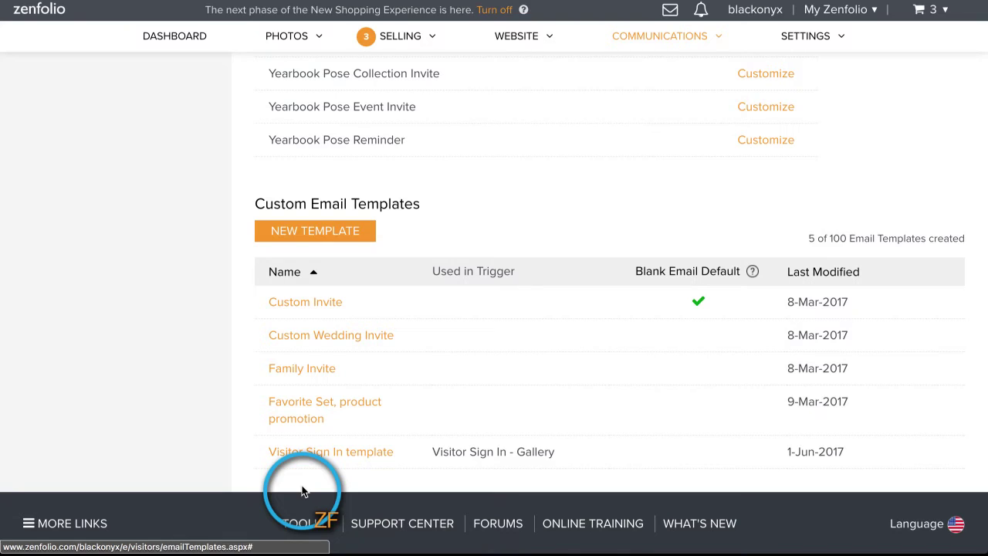
mouse_move(302, 465)
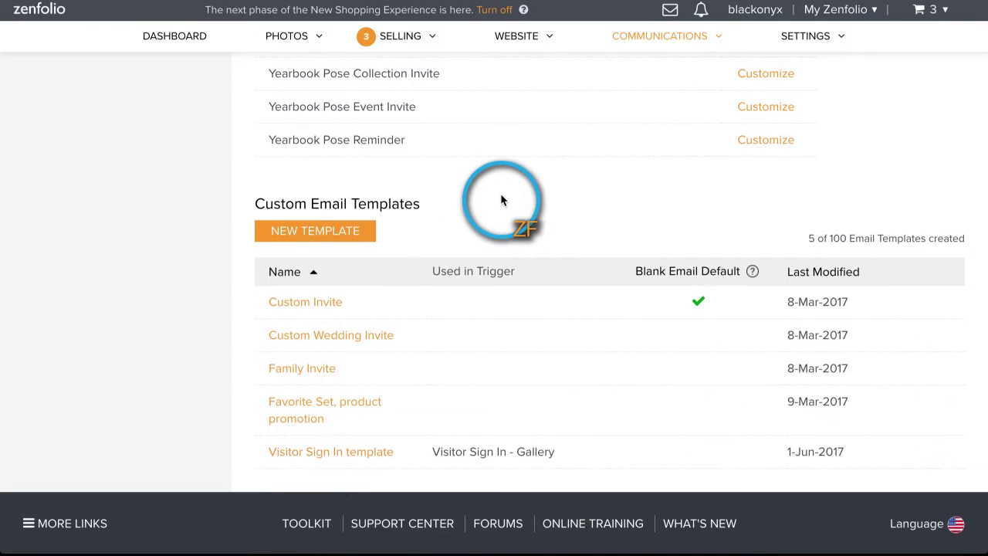
Switch from the email templates to the triggered emails and look through the visitor sign-in events.
scroll(502, 201, up, 10)
scroll(500, 200, up, 1)
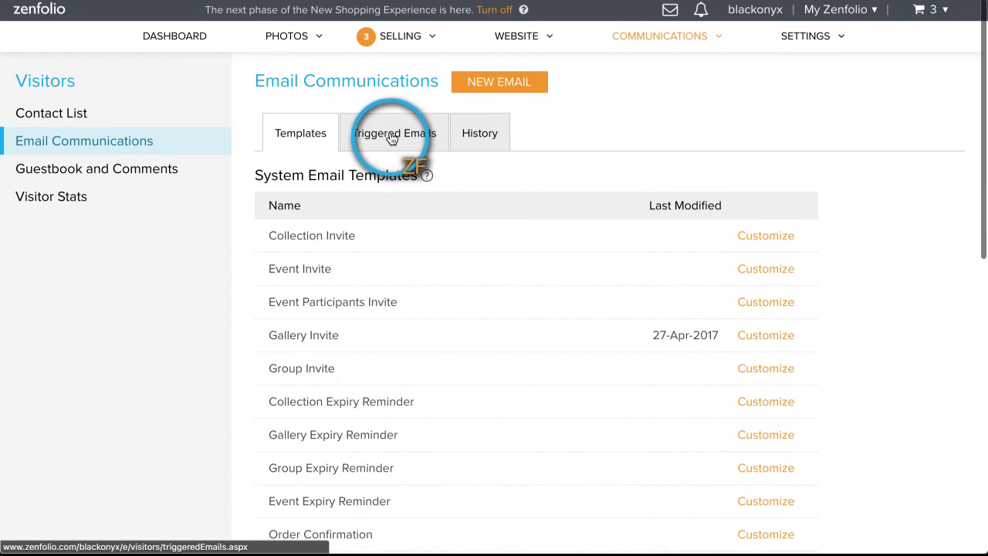
click(393, 136)
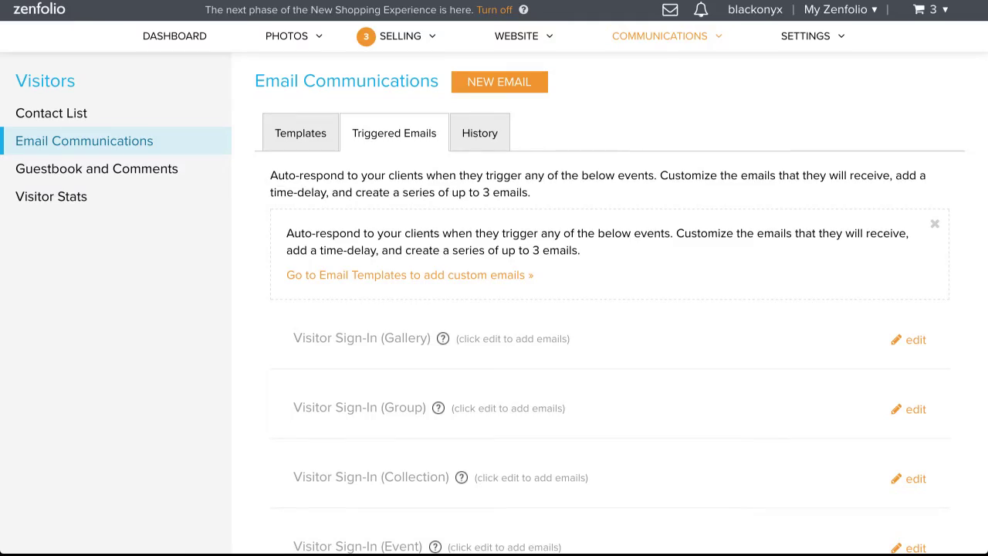
click(748, 323)
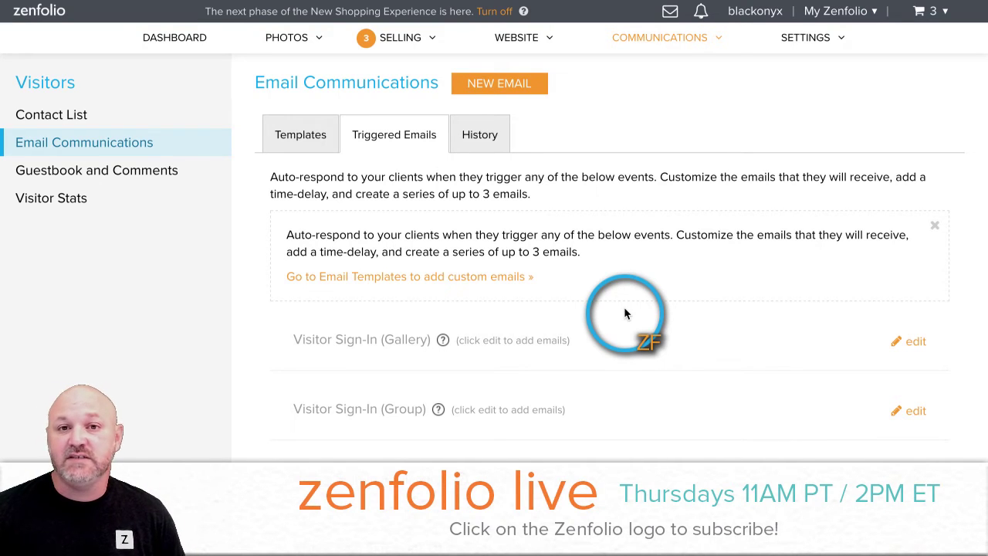
scroll(624, 251, down, 1)
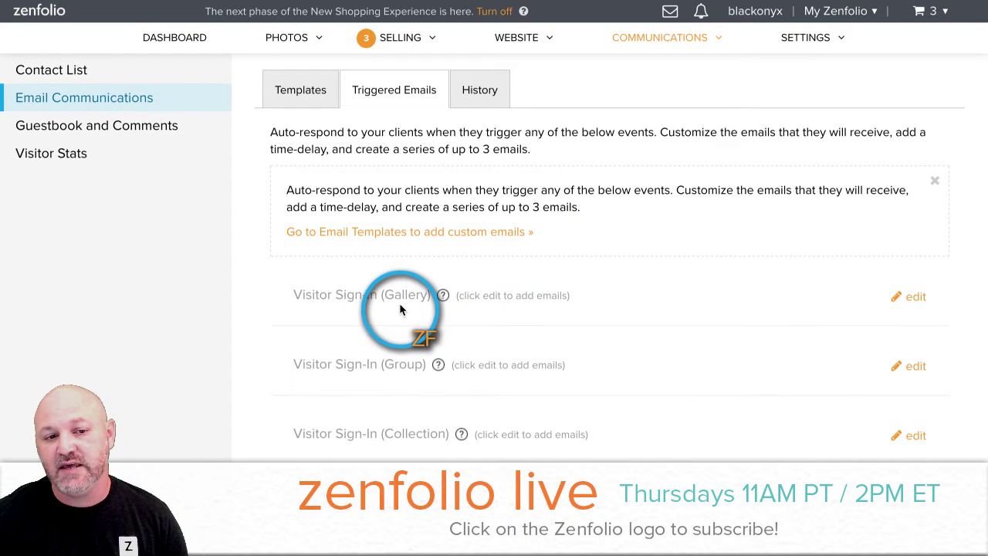
scroll(399, 302, down, 1)
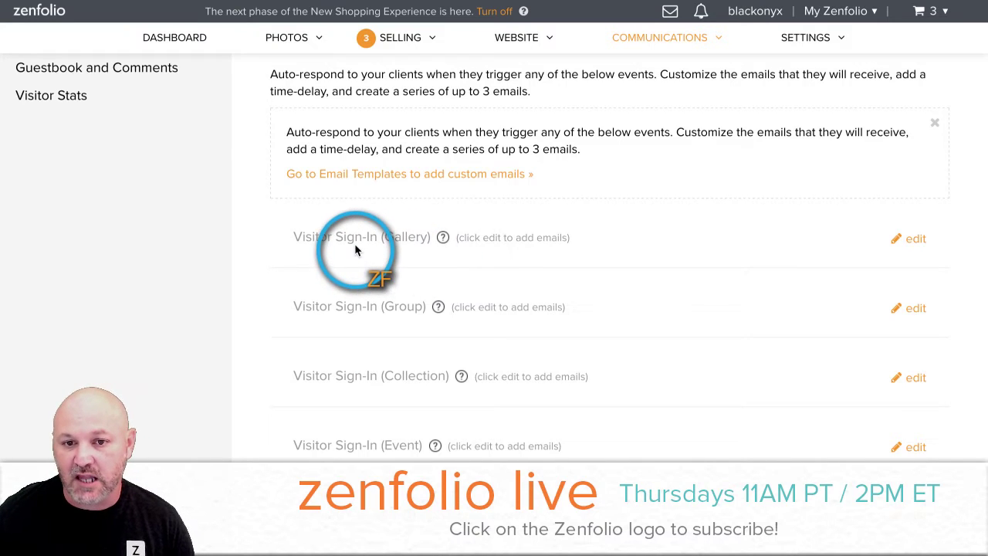
Set the Visitor Sign-In (Group) trigger to send the Visitor Sign In template 3 days after a visitor signs in.
click(915, 309)
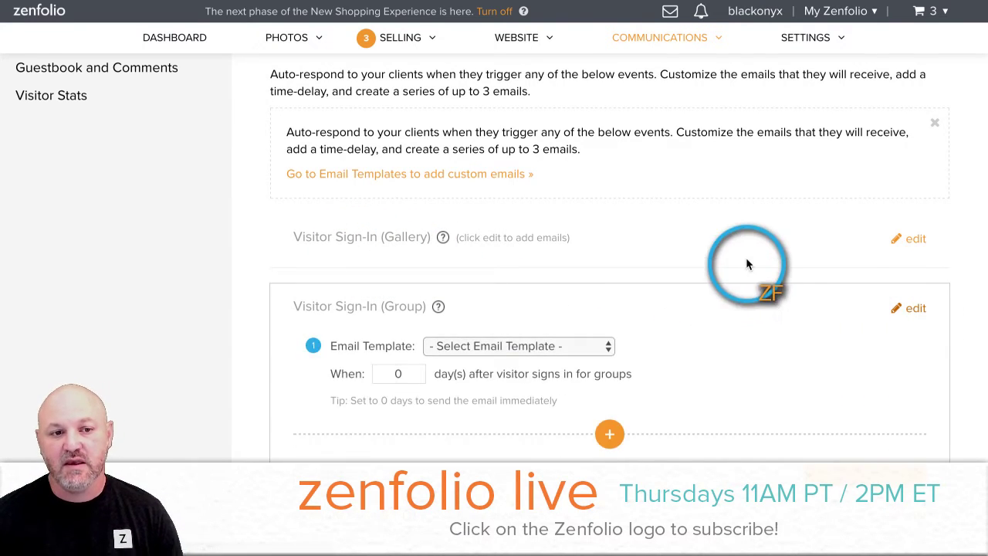
scroll(746, 263, down, 2)
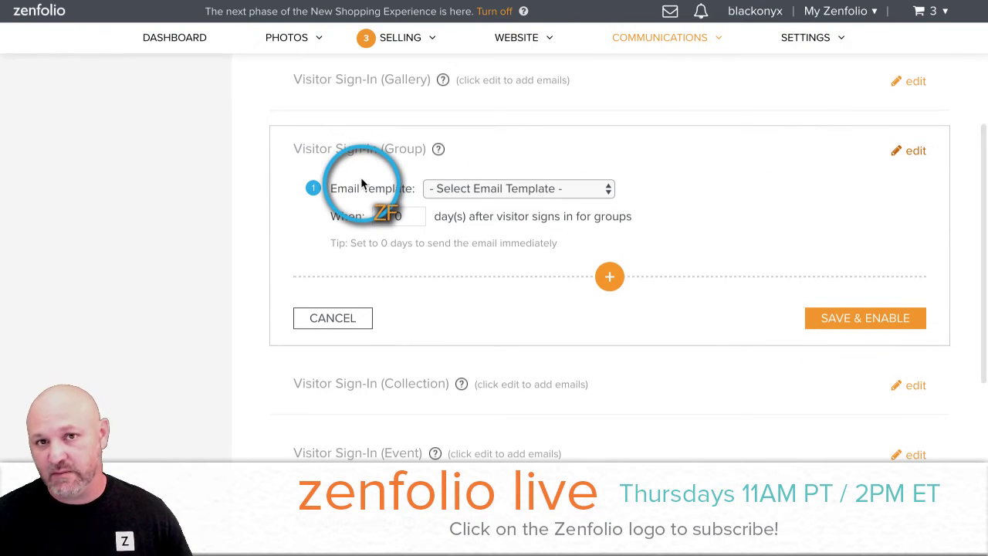
click(550, 188)
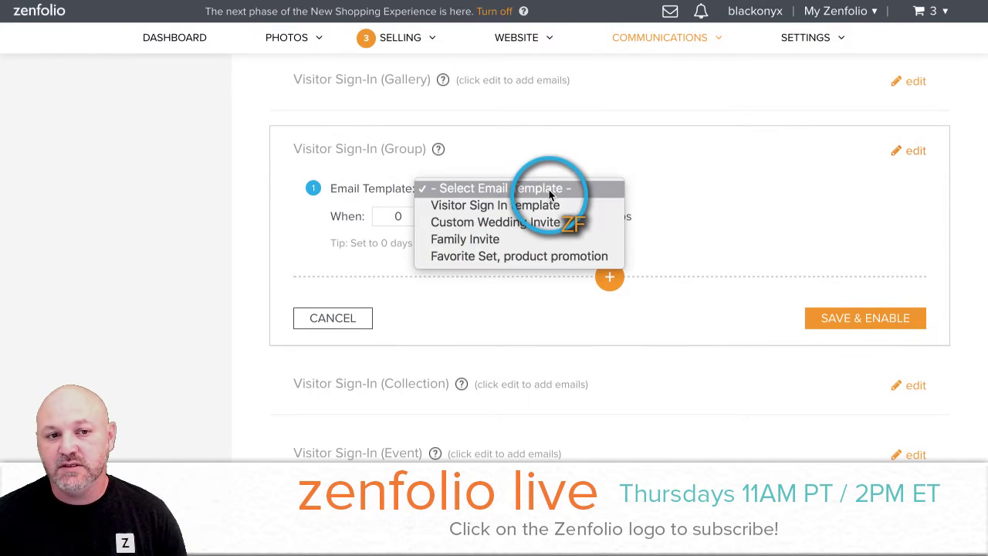
click(573, 206)
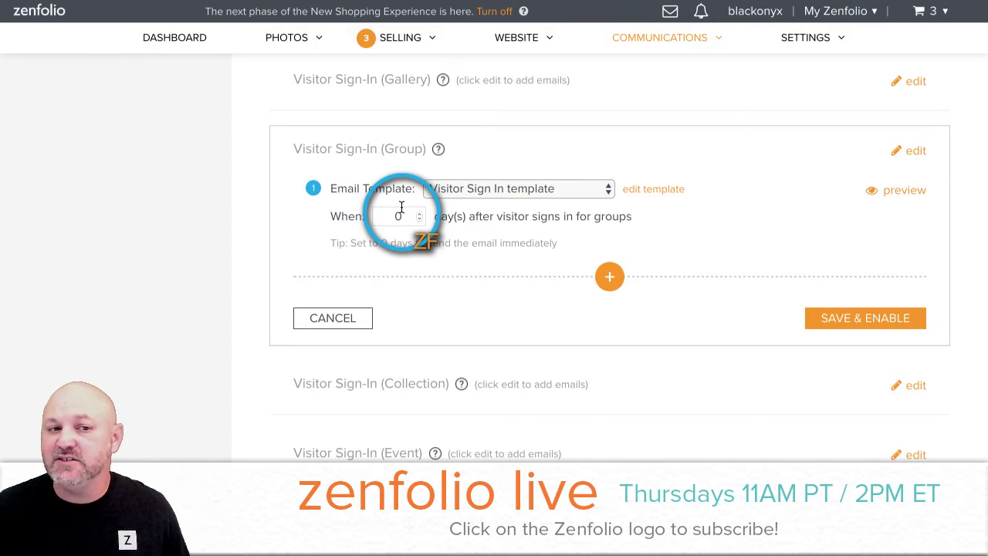
click(421, 214)
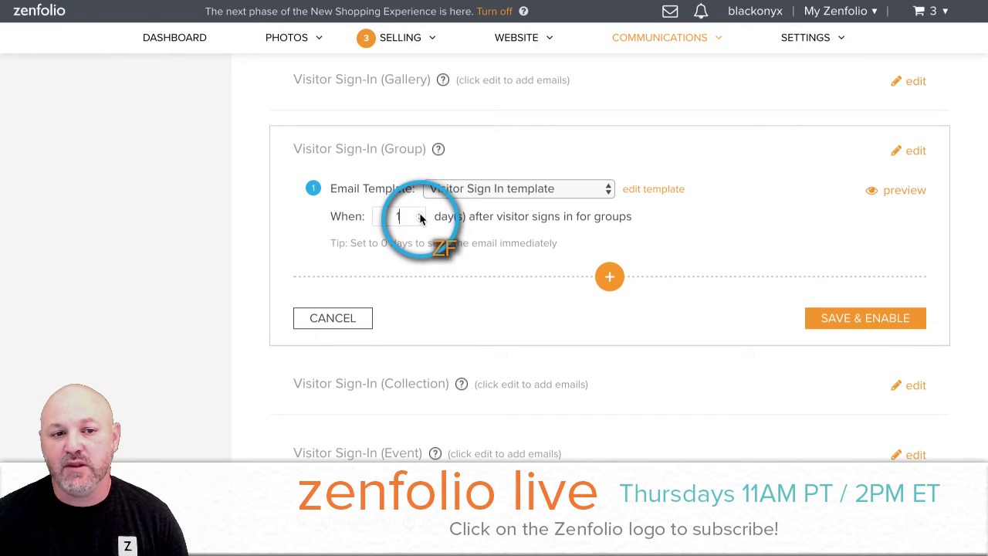
click(421, 214)
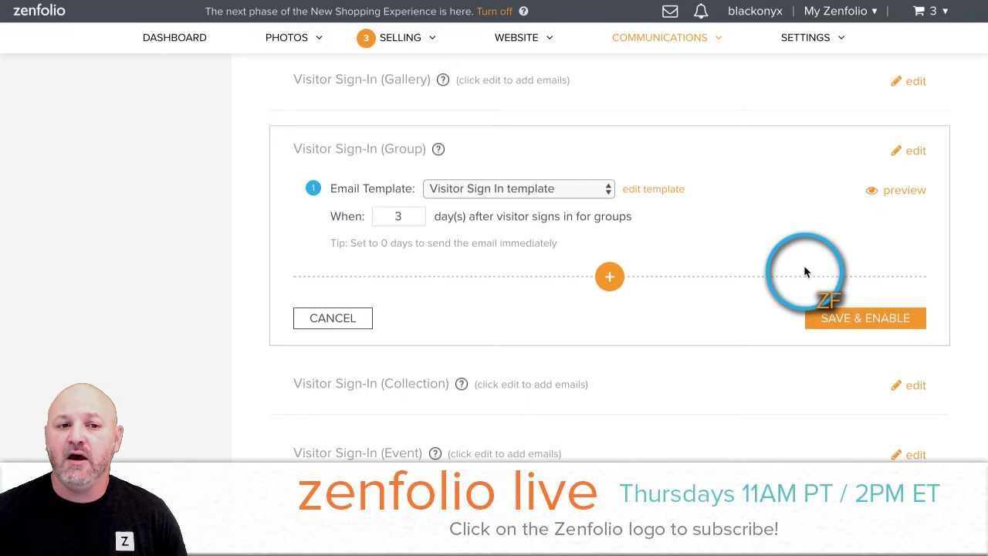
Add a second email to the group sign-in series, timed 30 days after Email 1.
click(611, 278)
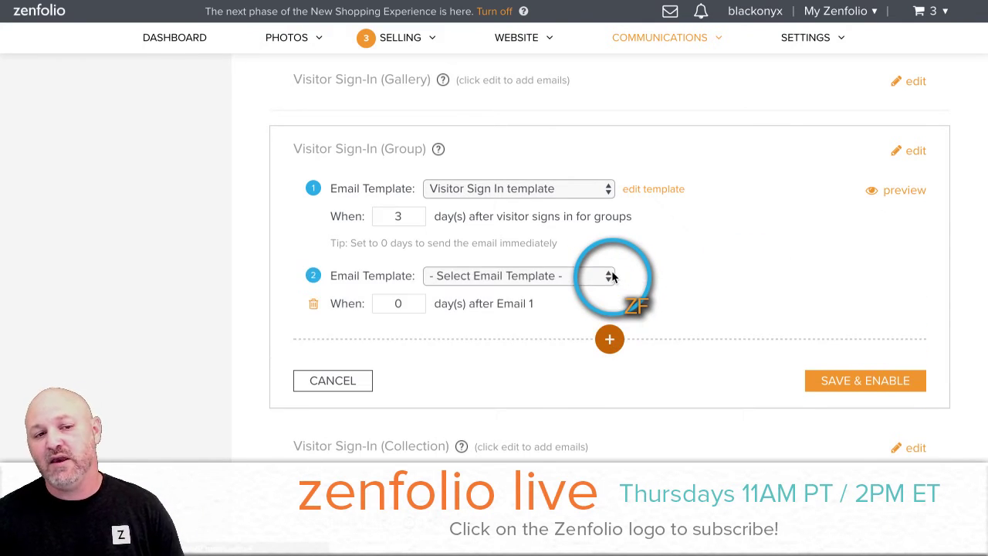
click(408, 303)
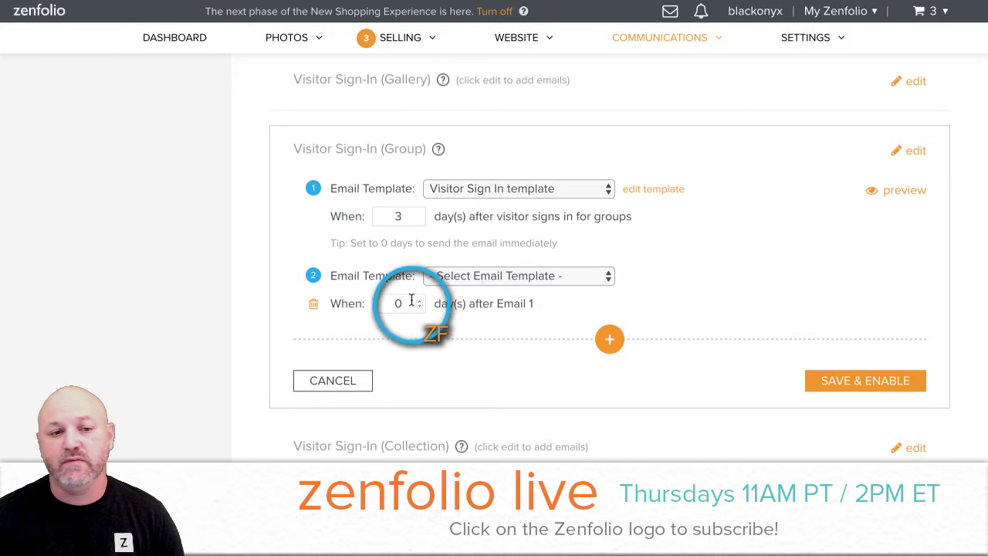
key(BackSpace)
text(30)
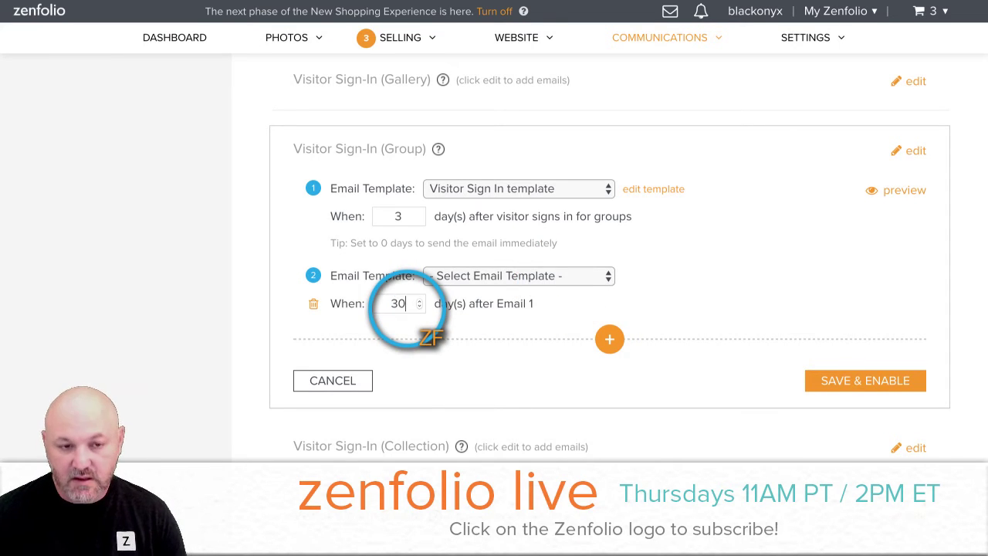
click(654, 309)
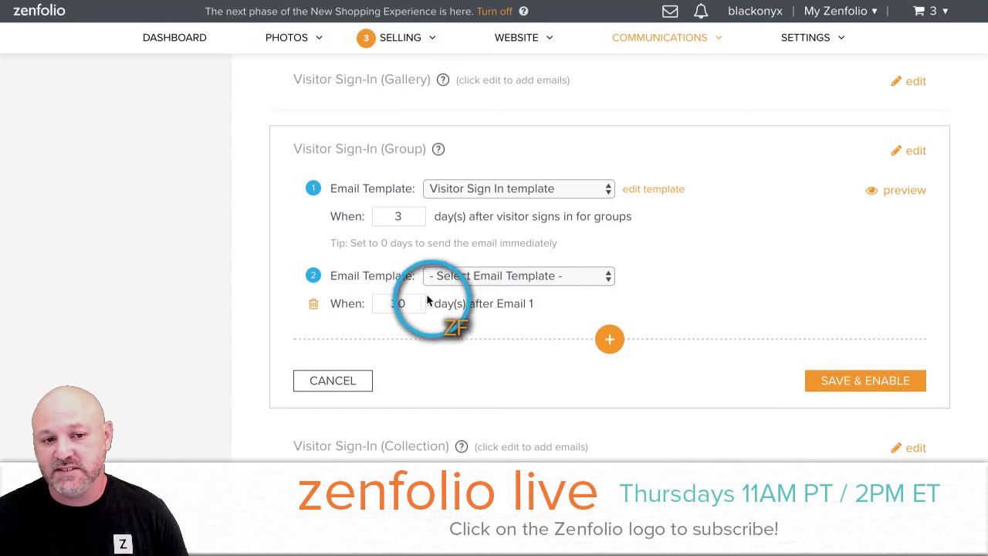
Check the template choices for the second email, then try to save and enable the series without selecting one.
click(568, 277)
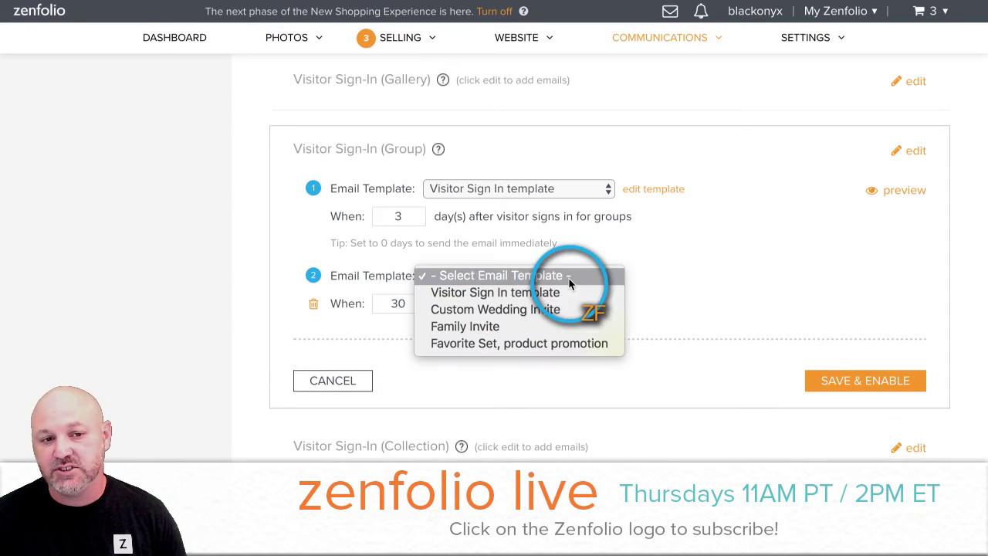
click(708, 257)
click(867, 386)
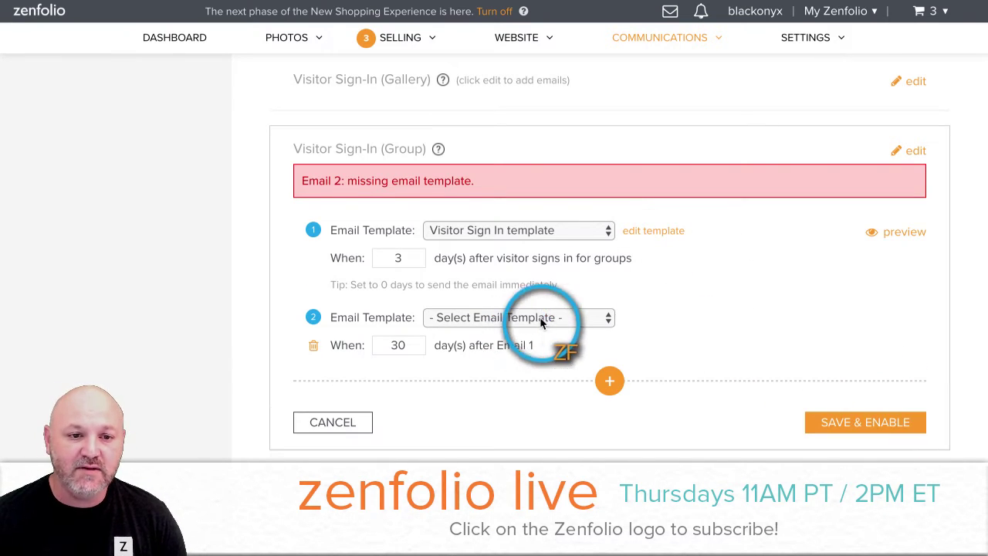
Delete the second email from the group sign-in series, then save and enable the triggered email.
scroll(557, 322, down, 1)
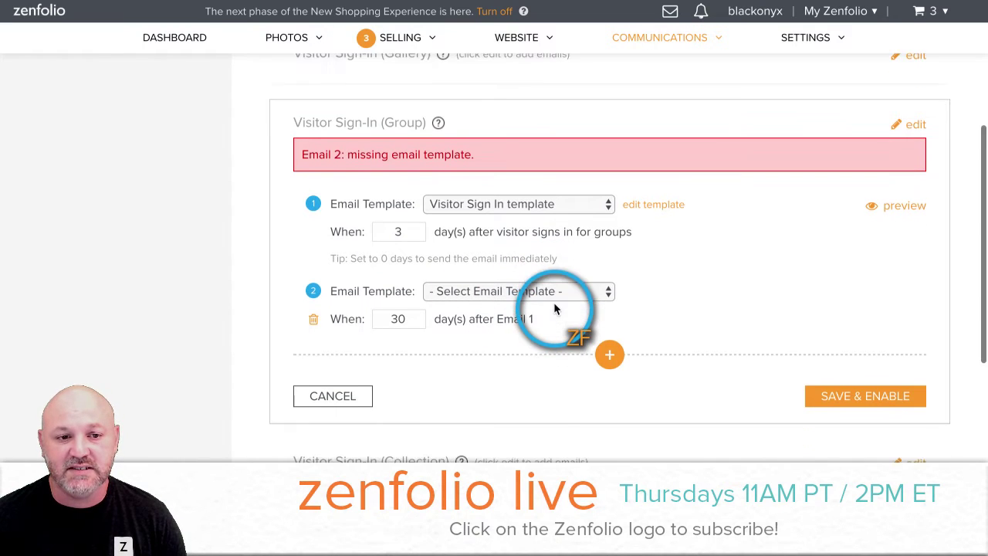
click(313, 318)
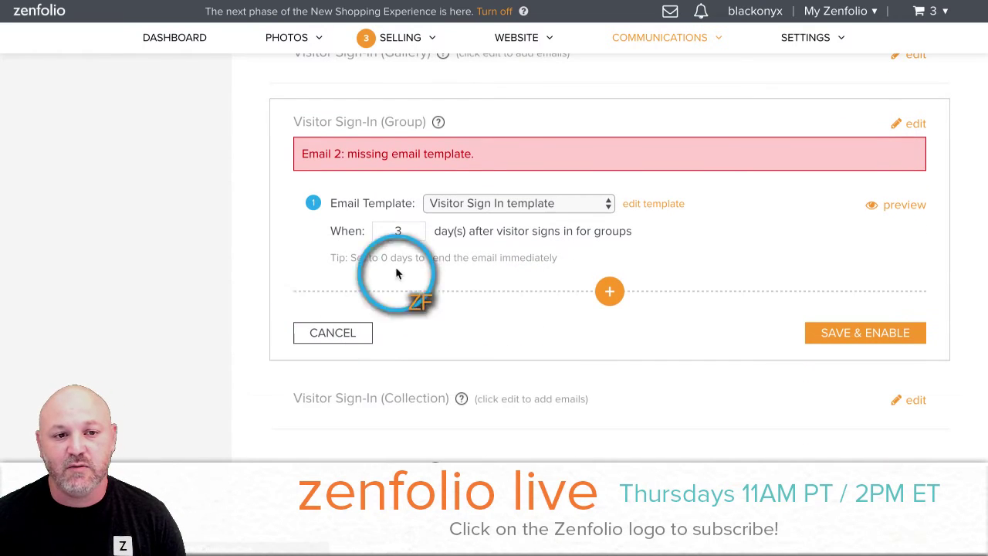
click(821, 330)
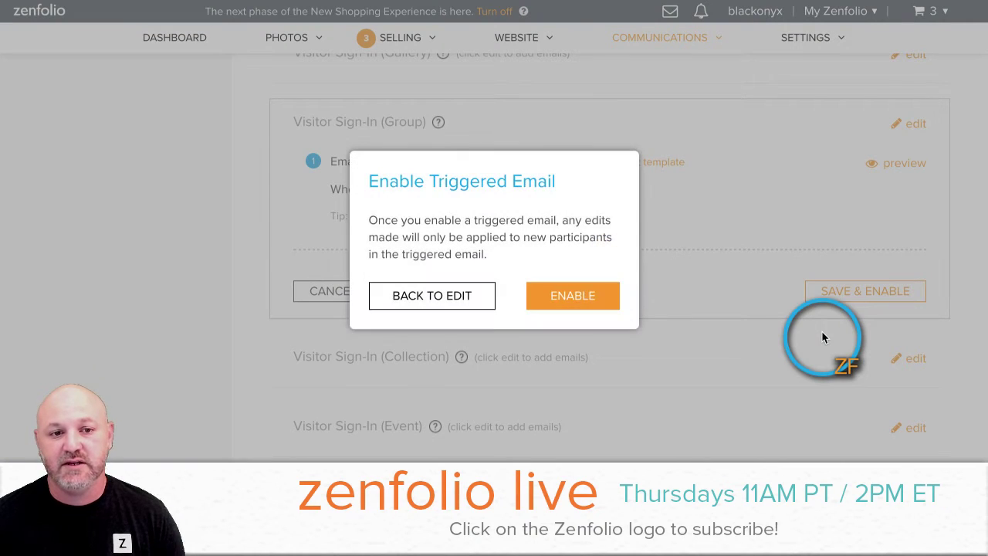
click(565, 301)
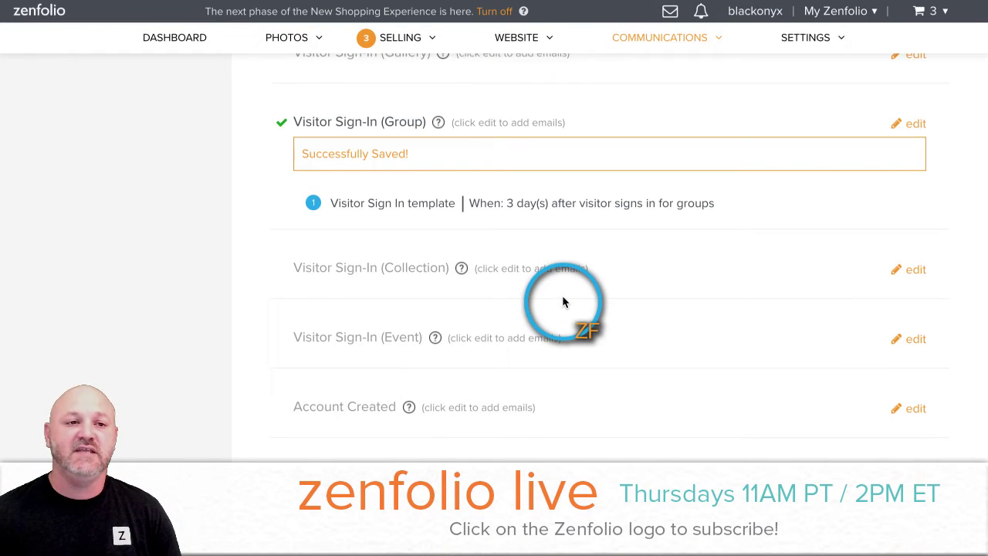
Leave the triggered emails page and return to the dashboard.
scroll(562, 295, up, 3)
scroll(564, 301, up, 1)
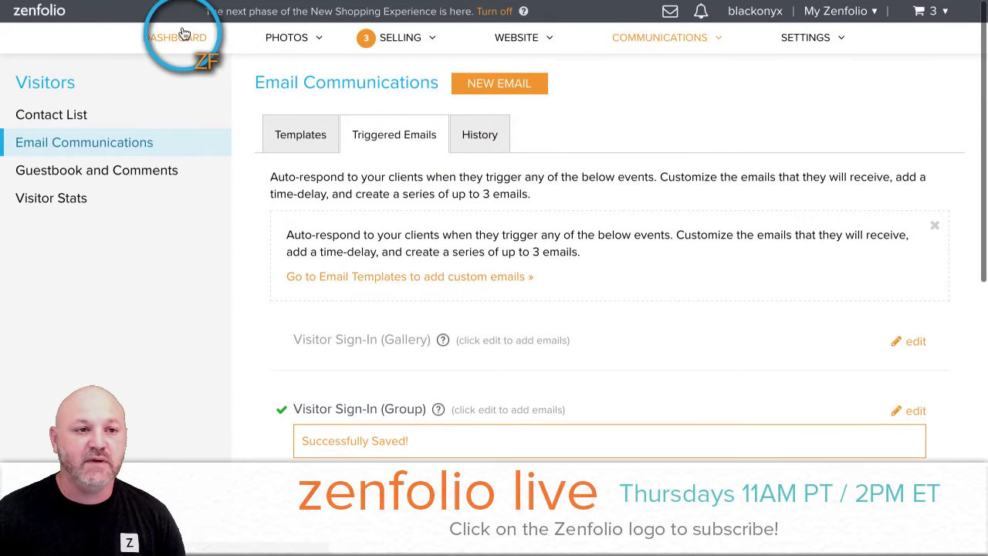
scroll(494, 339, down, 1)
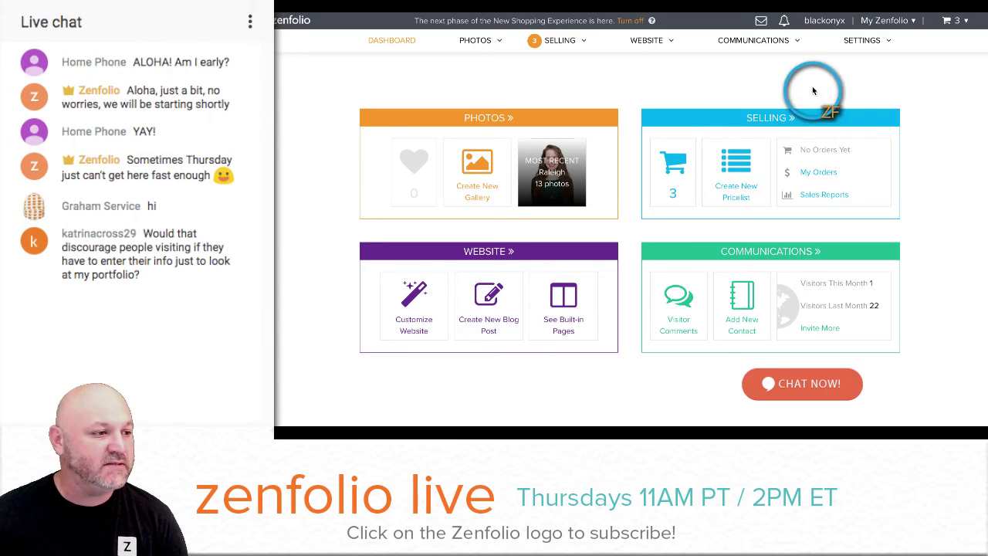
click(392, 50)
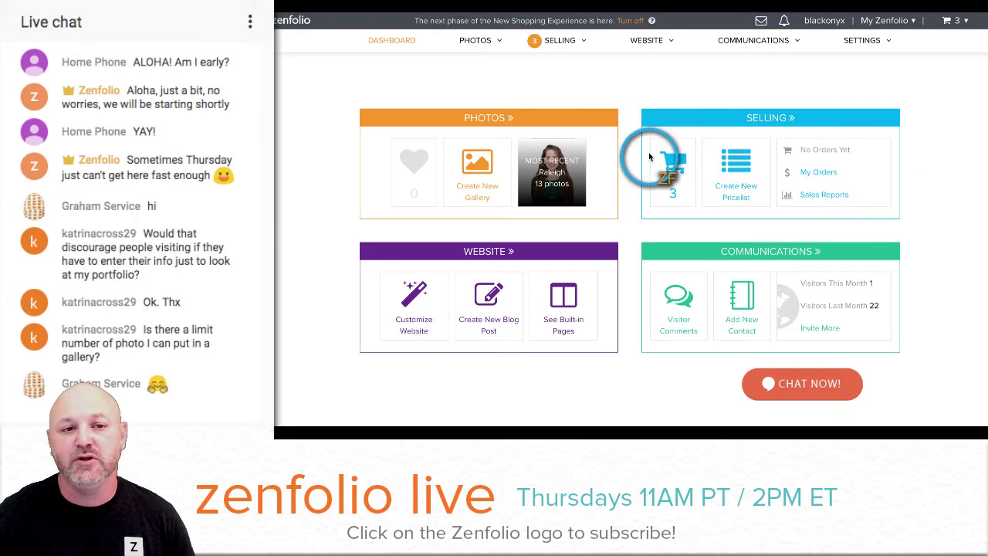
Open the photo organizer from the dashboard and expand the Clients group to view its galleries.
click(518, 114)
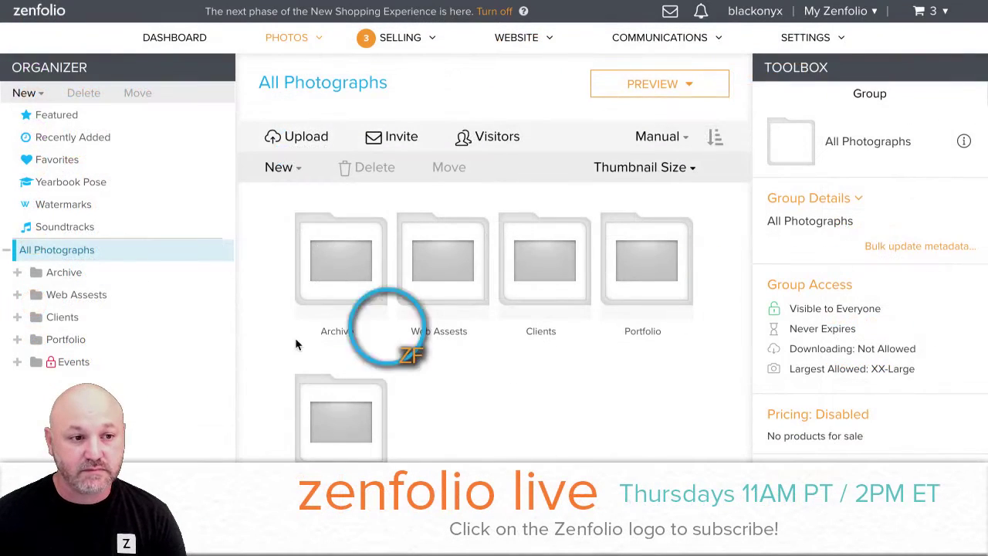
scroll(27, 275, down, 1)
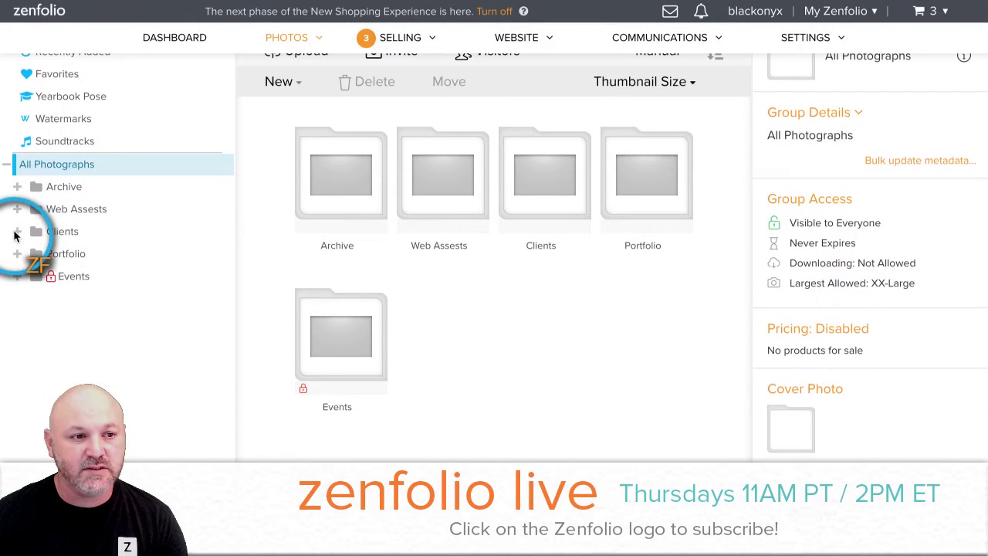
click(17, 232)
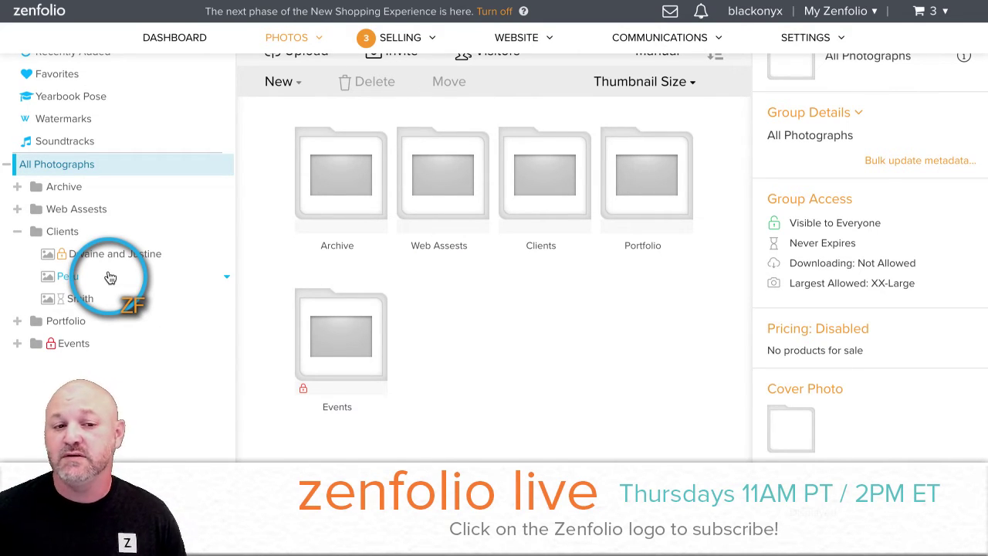
scroll(301, 233, up, 2)
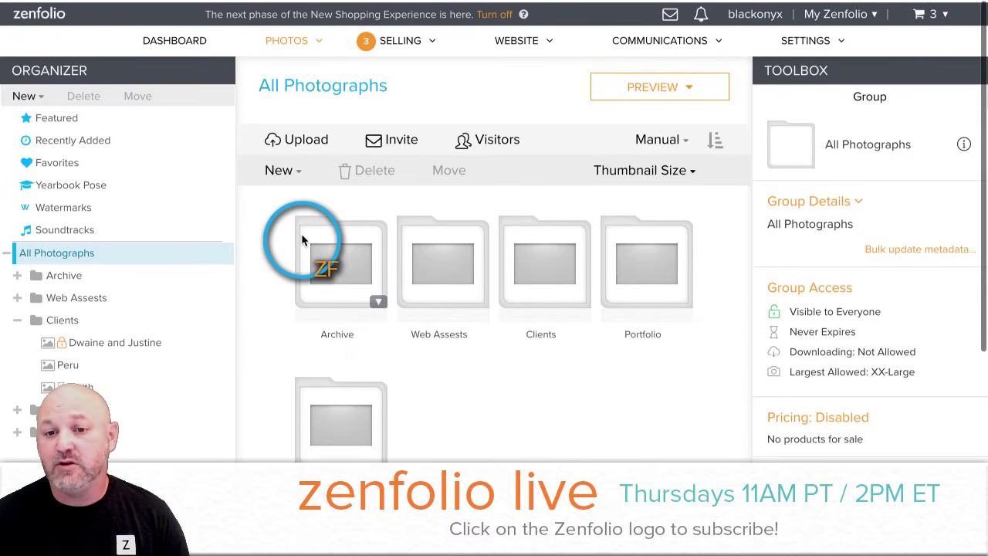
Go back to the dashboard and reopen the photo organizer to view the groups under All Photographs.
click(170, 40)
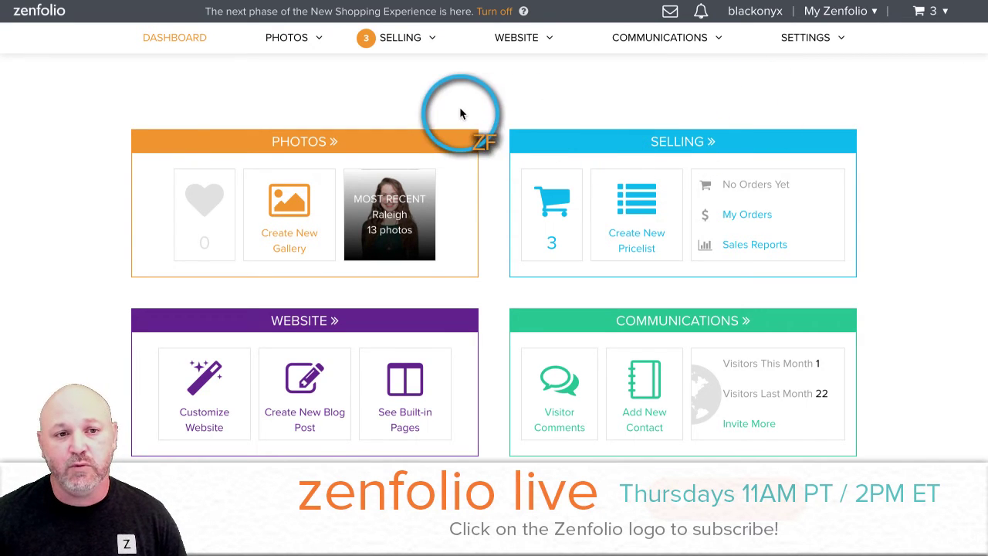
click(308, 146)
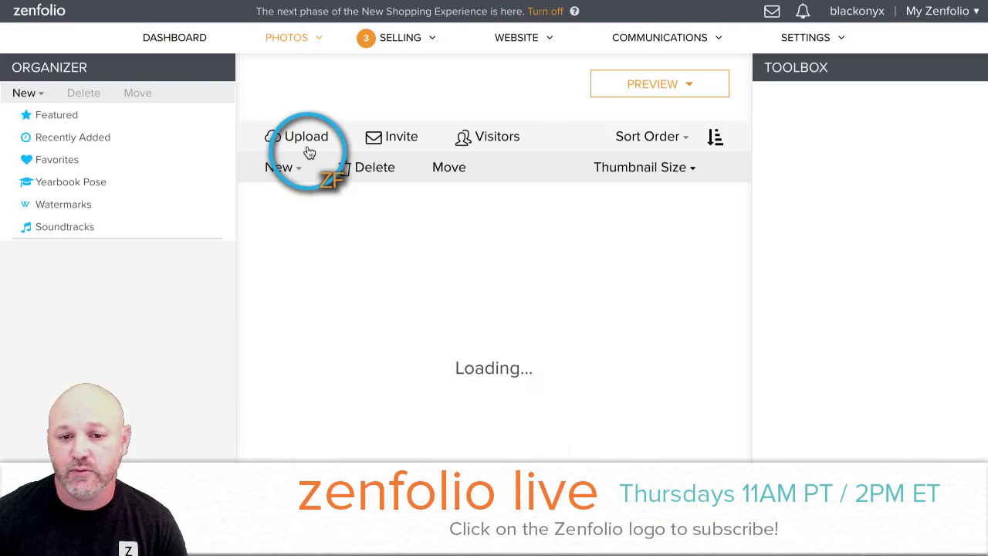
scroll(163, 295, down, 1)
scroll(163, 296, down, 1)
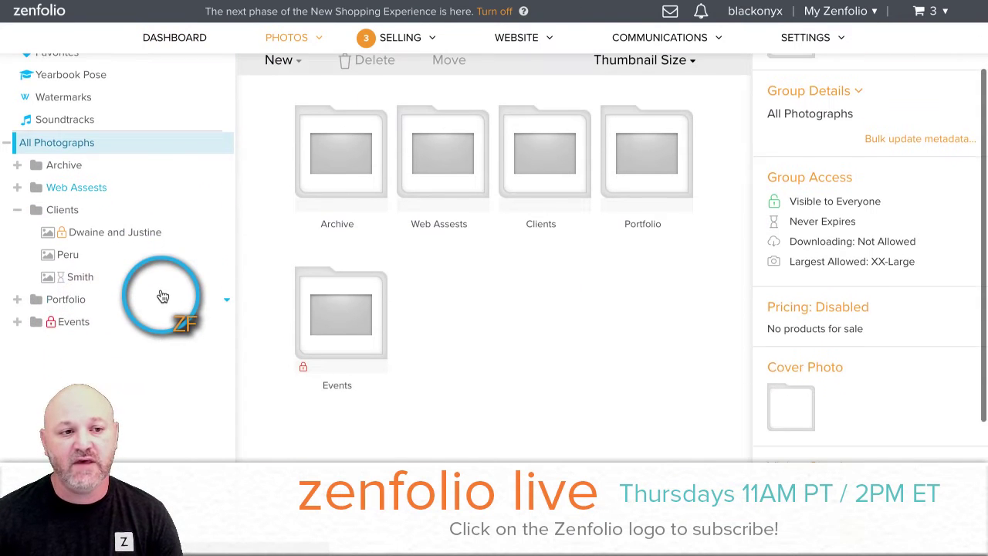
Open the last gallery in the Clients group and bring it up in website customization mode.
click(84, 283)
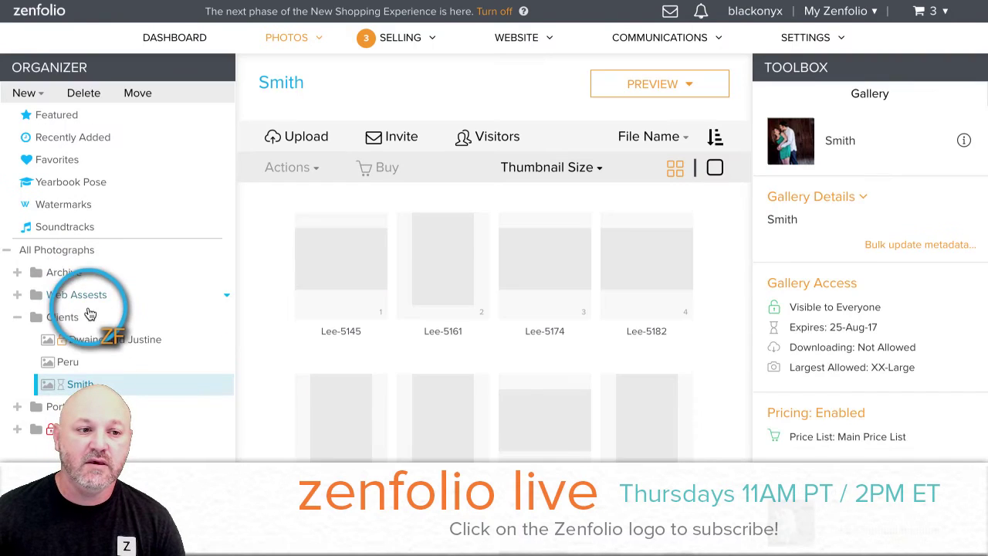
scroll(46, 374, down, 2)
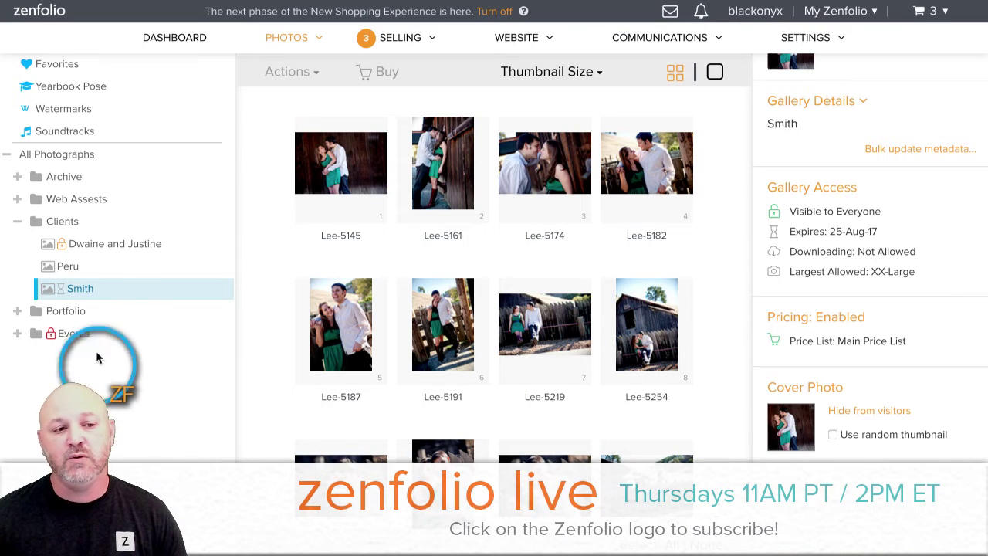
mouse_move(103, 292)
scroll(172, 287, up, 3)
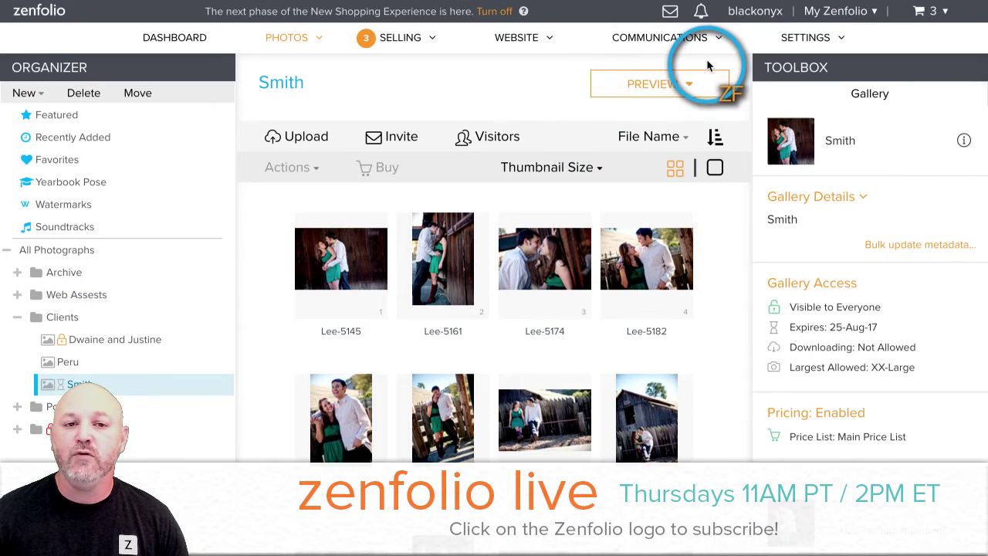
click(687, 84)
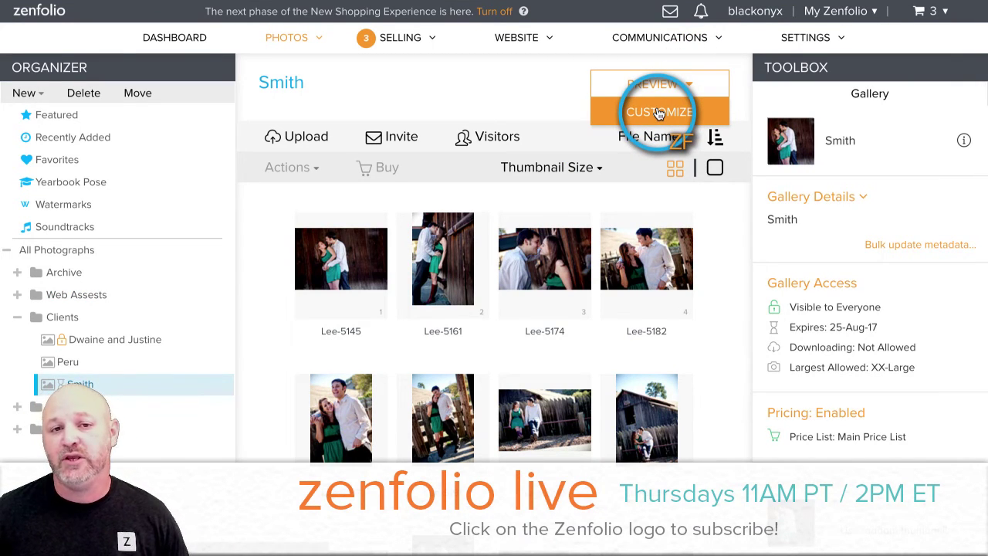
click(659, 113)
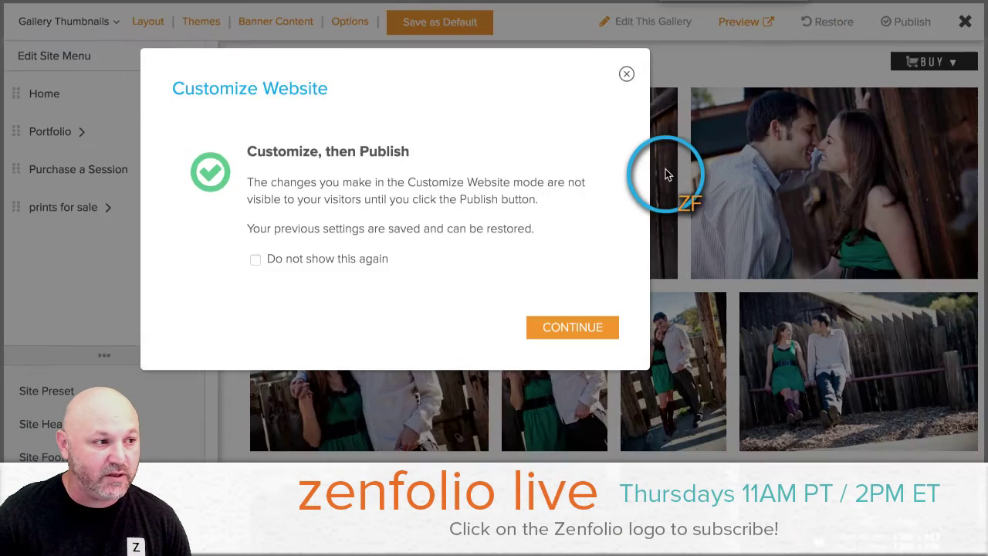
Open the gallery's first photo in Quick Shop view, dismissing the publish notices, and display its purchase options.
click(626, 73)
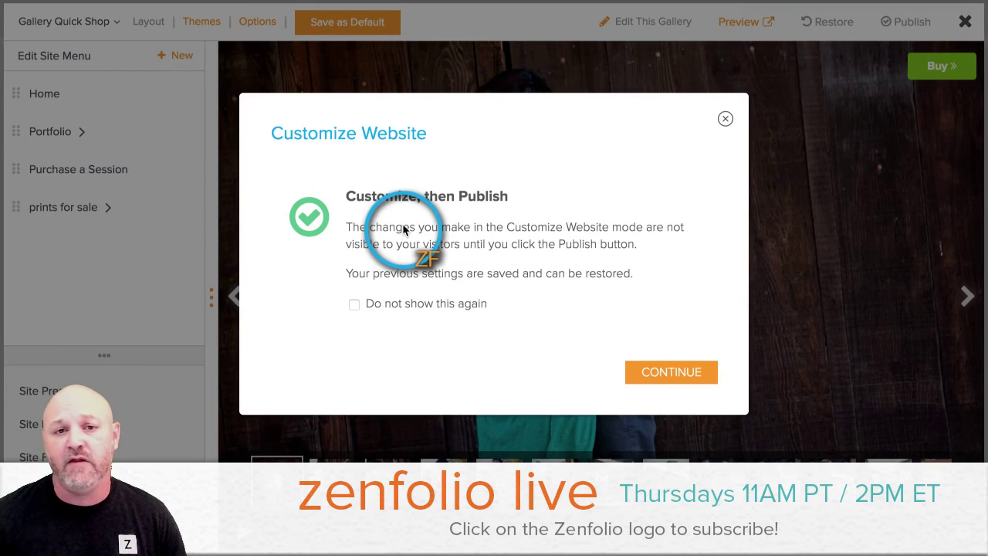
click(726, 119)
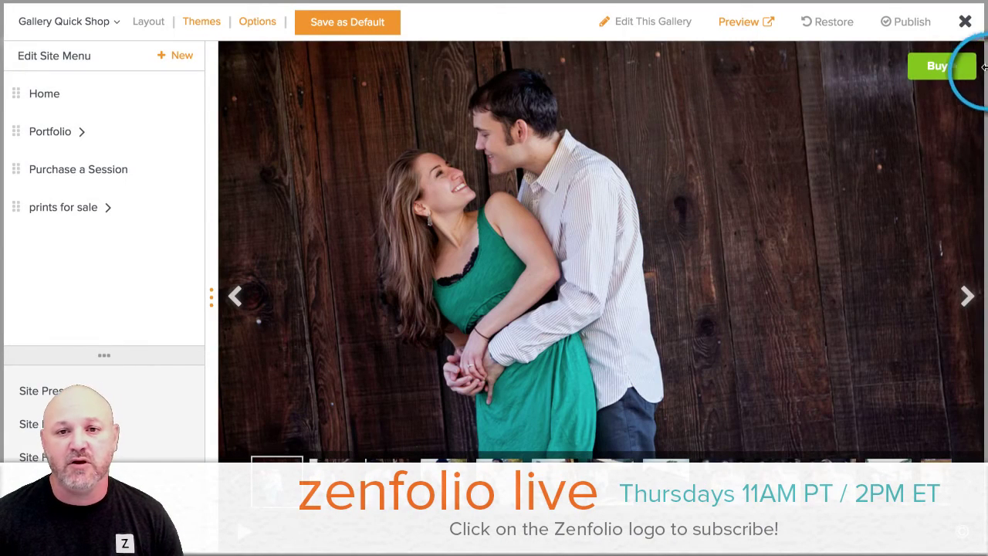
click(938, 68)
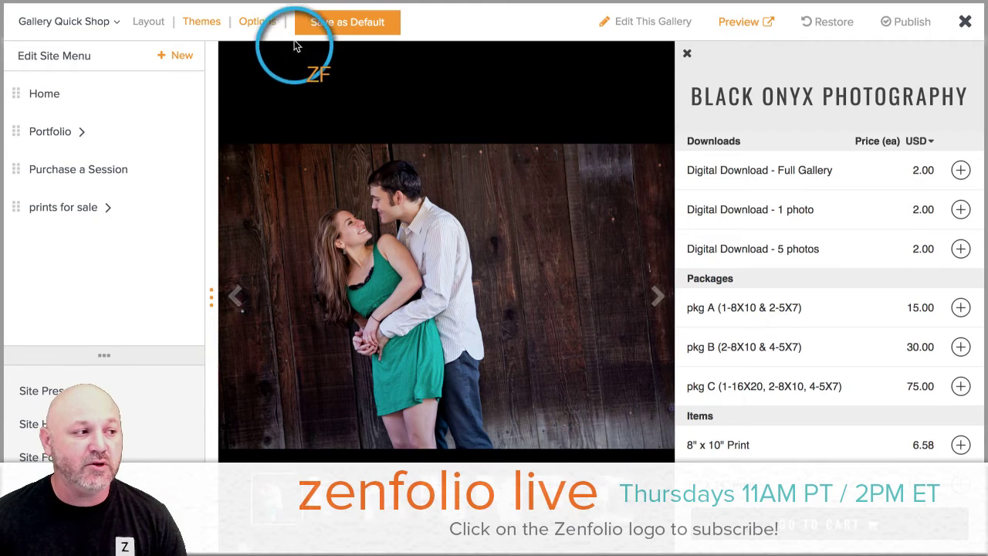
Set the Comments and Back button icons to Show in the Quick Shop page options, apply them and dismiss the publish notice.
click(264, 27)
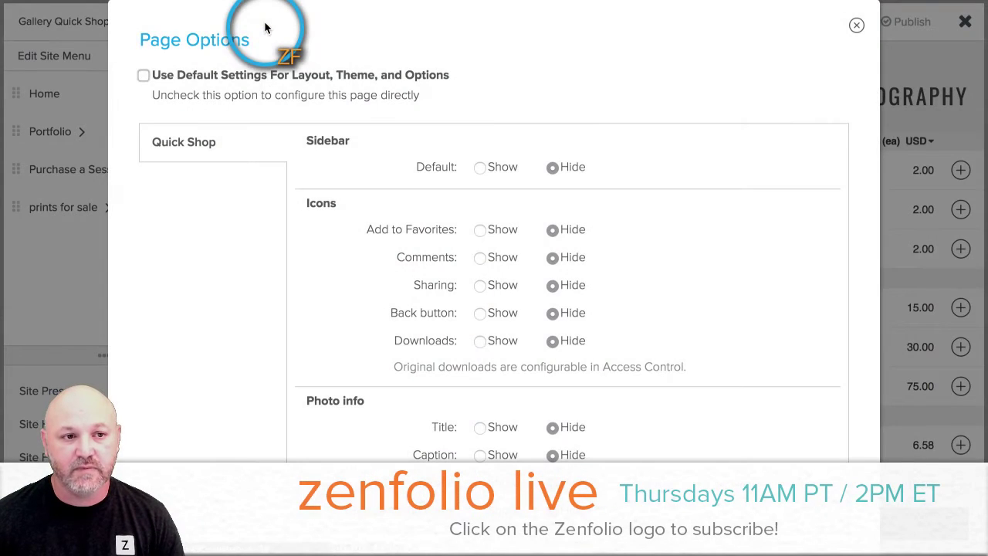
scroll(373, 165, down, 3)
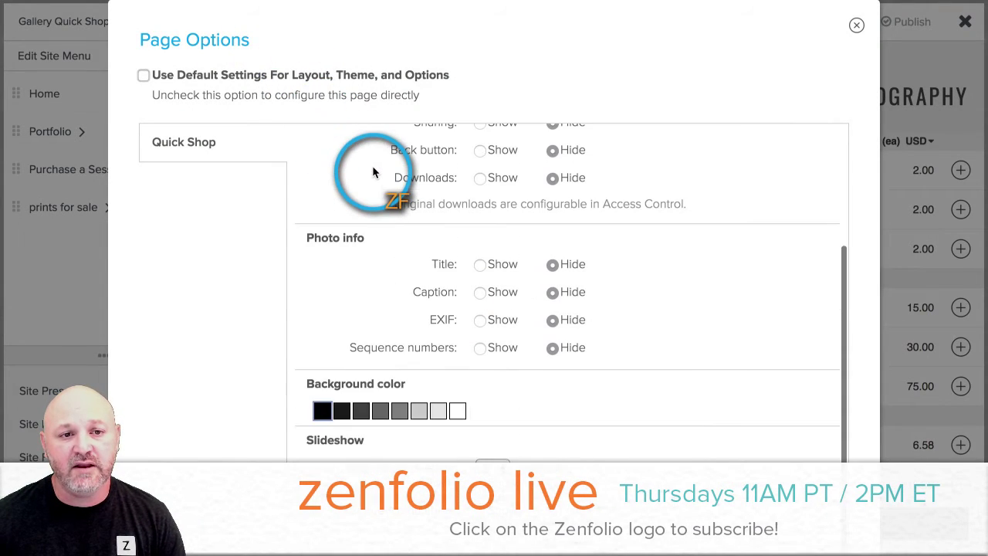
scroll(372, 165, up, 3)
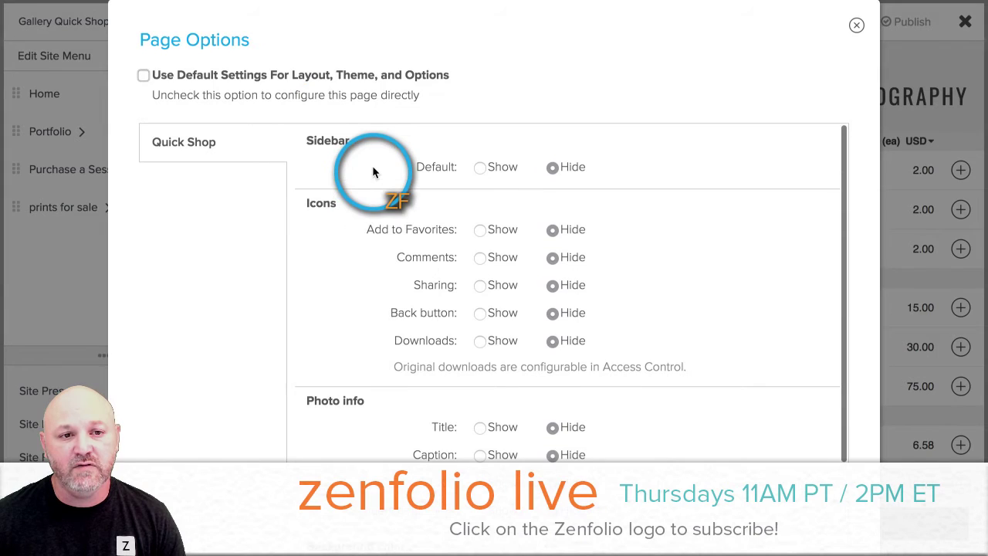
click(481, 257)
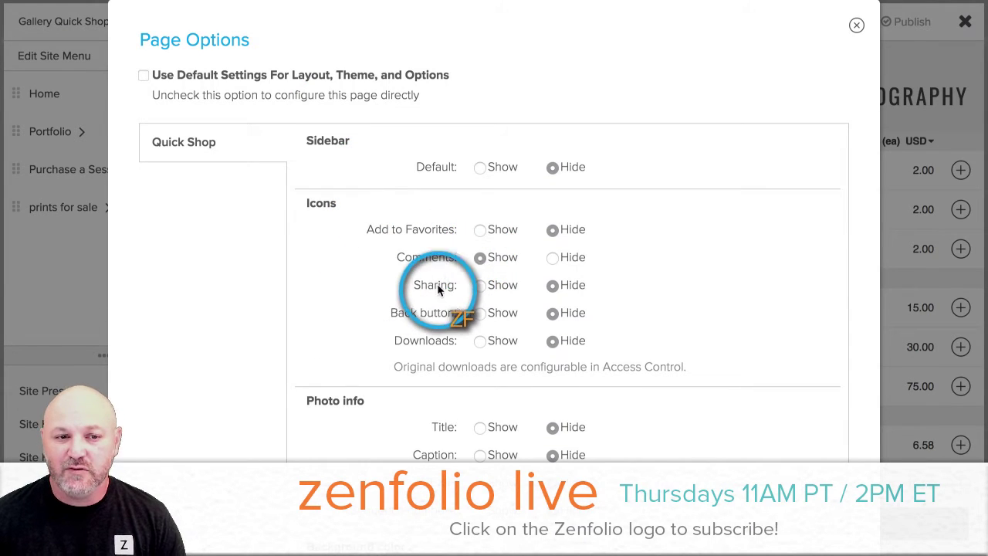
click(480, 313)
scroll(865, 282, down, 2)
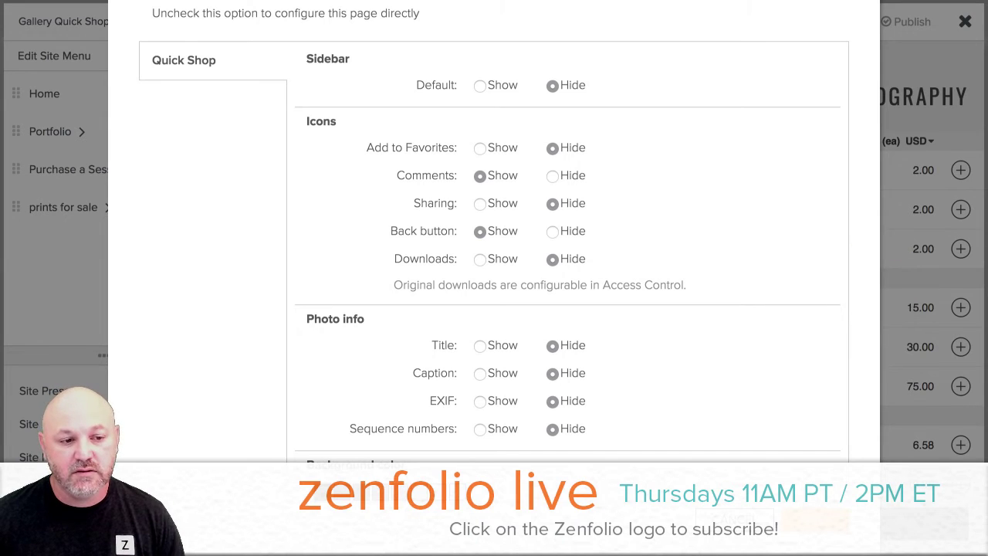
scroll(816, 348, down, 5)
scroll(816, 353, up, 5)
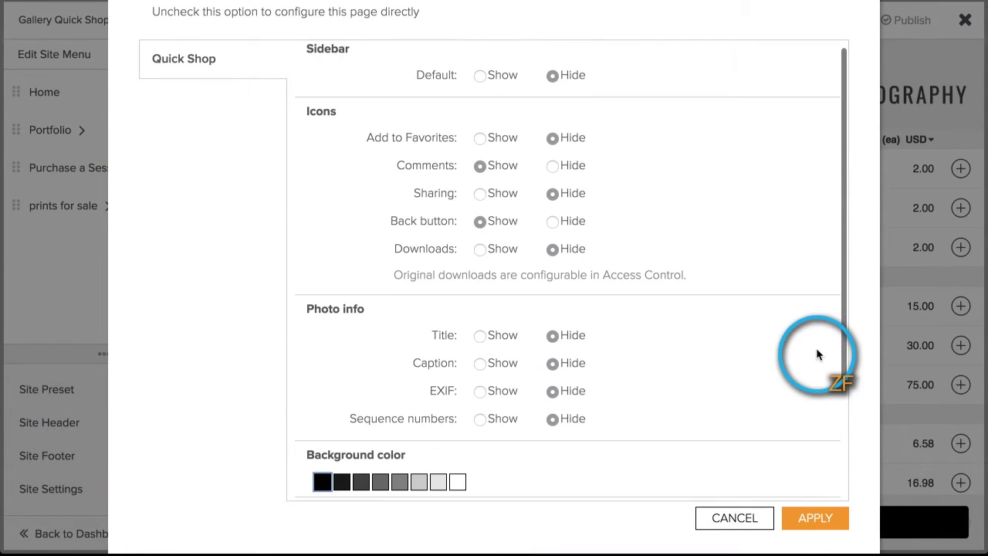
click(825, 516)
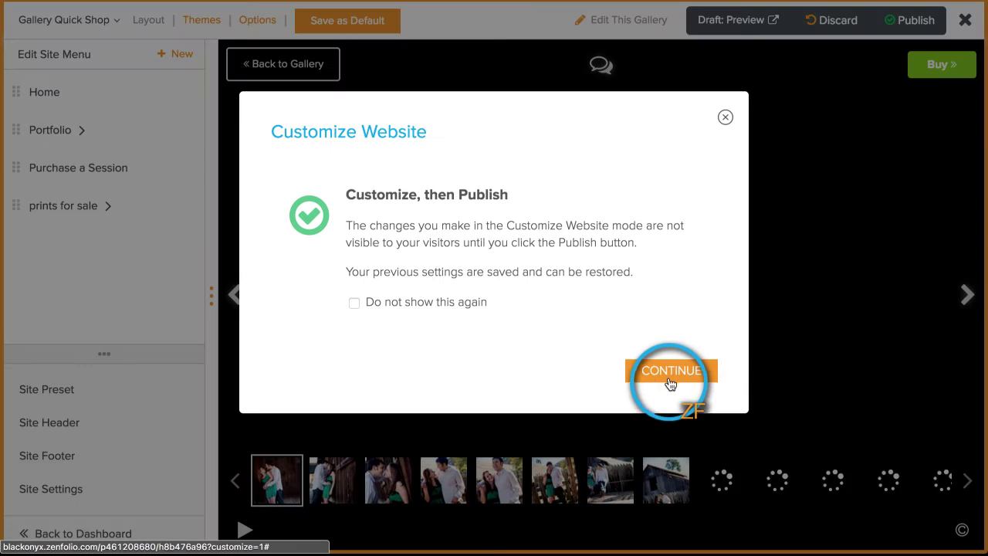
click(668, 372)
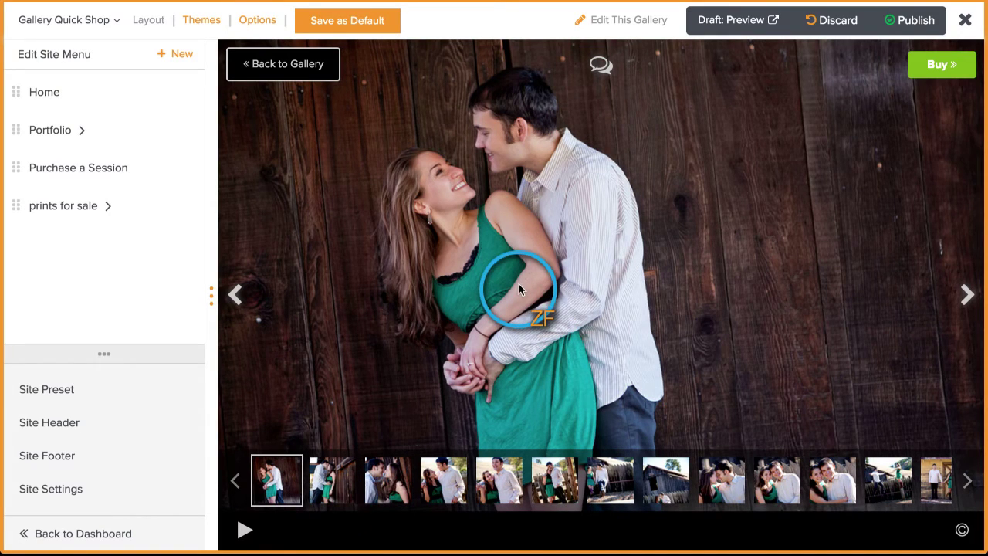
Start a comment on the photo and replace its text with "Hey could i get this in a vertical crop?".
click(599, 65)
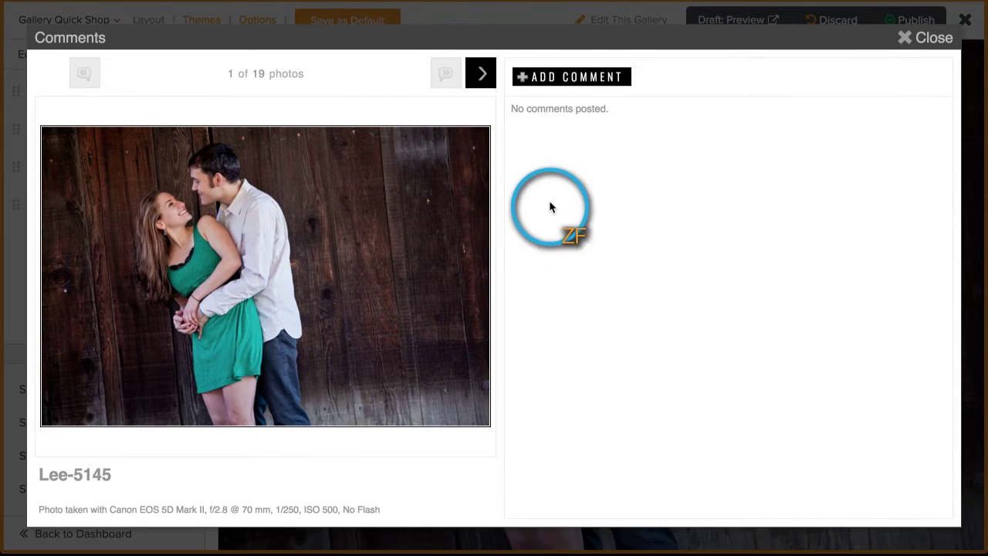
click(569, 76)
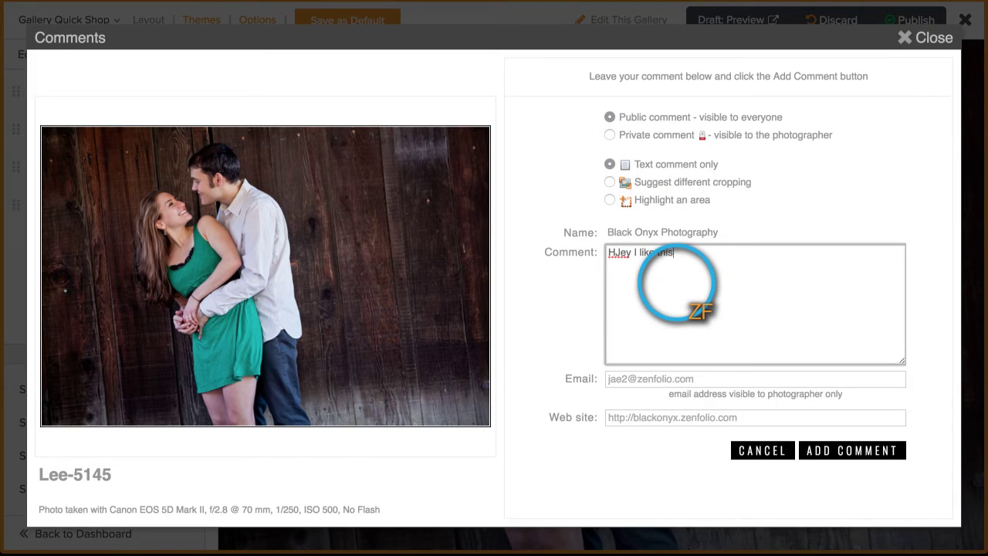
double_click(666, 259)
triple_click(669, 254)
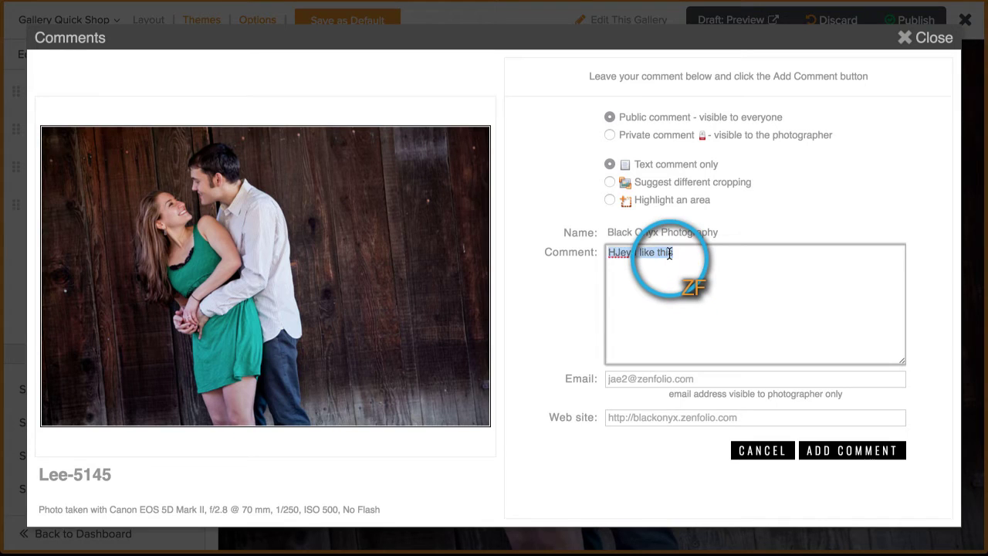
key(BackSpace)
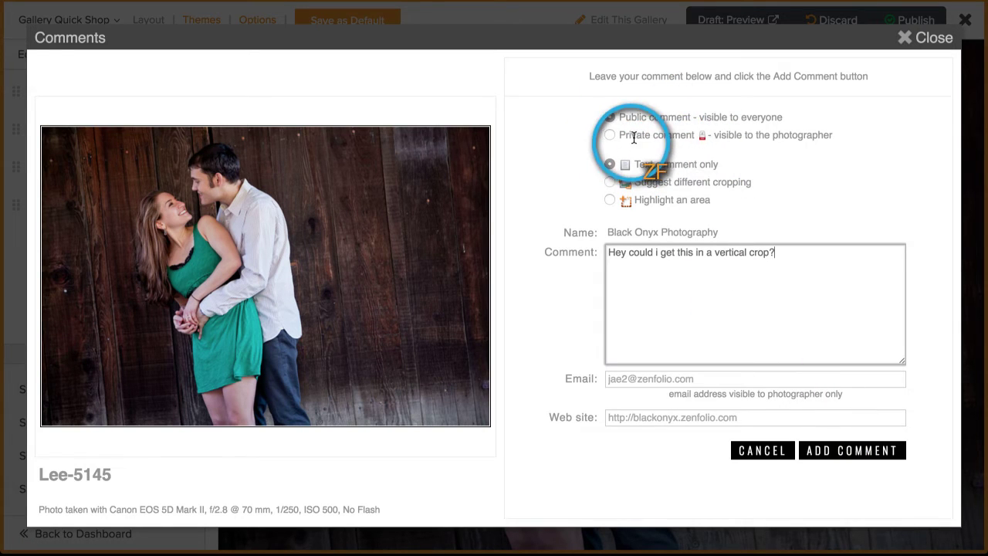
Suggest a different cropping for the photo, narrowing it to a full-height vertical frame around the couple.
click(609, 146)
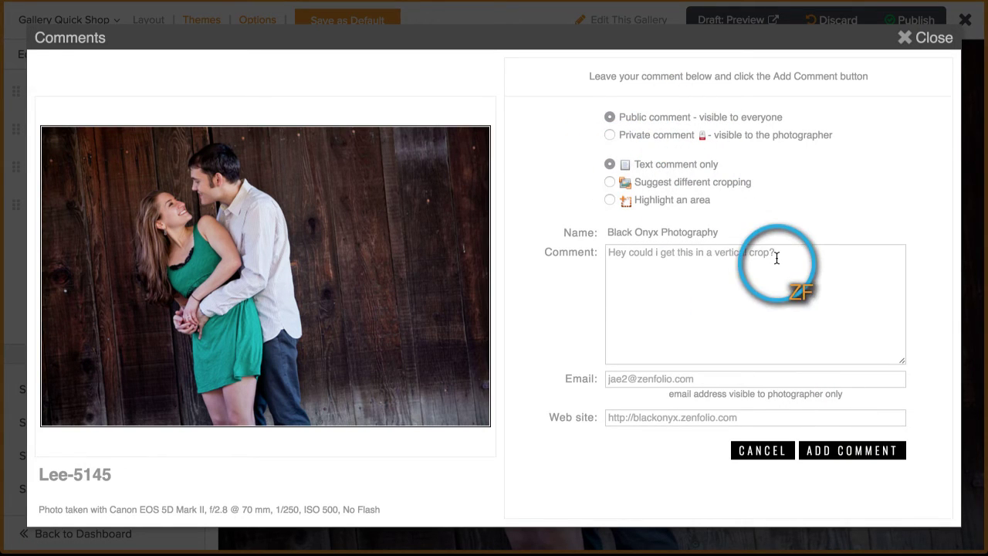
click(610, 182)
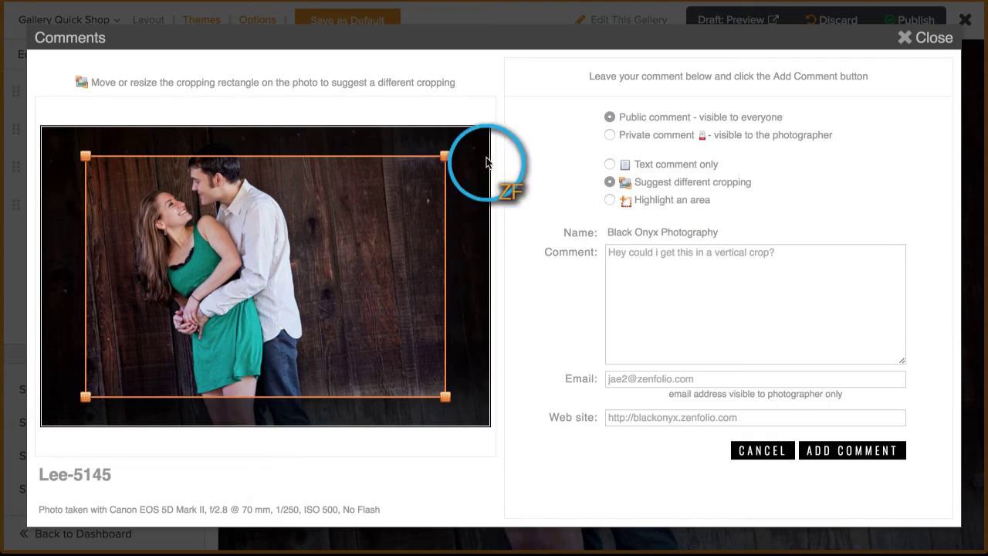
drag(446, 398, 324, 426)
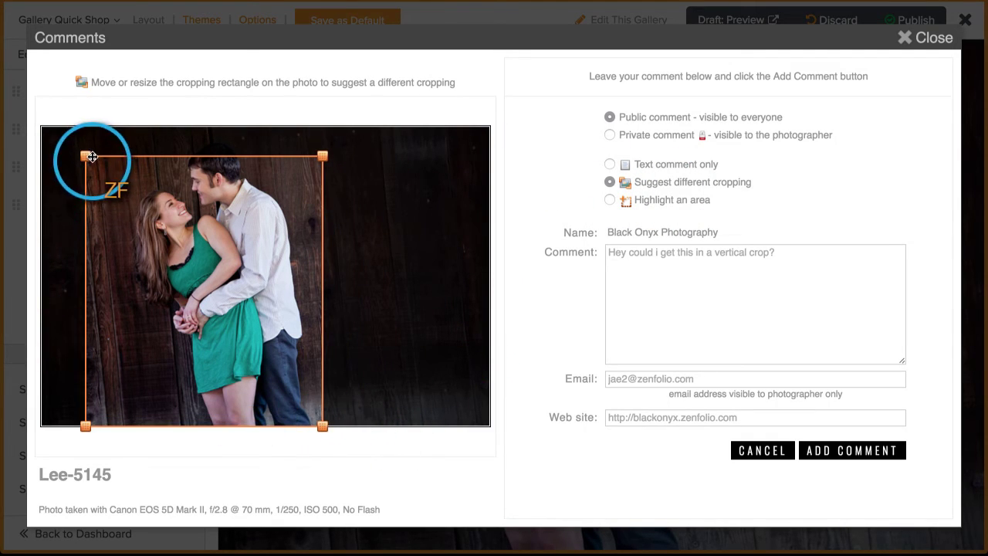
drag(85, 157, 121, 125)
click(639, 265)
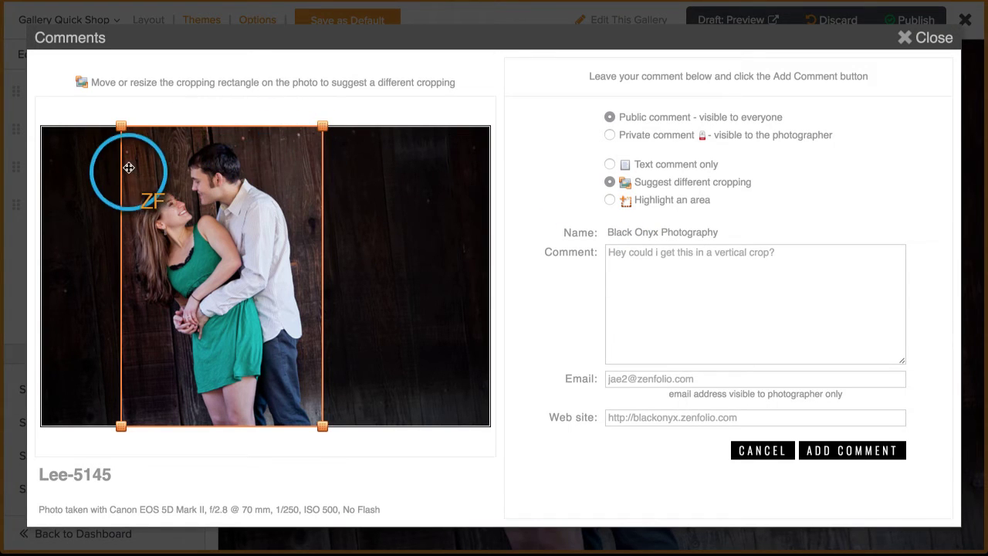
Highlight a thin horizontal strip at the top of the man's head, add the public comment and close the comments.
click(610, 200)
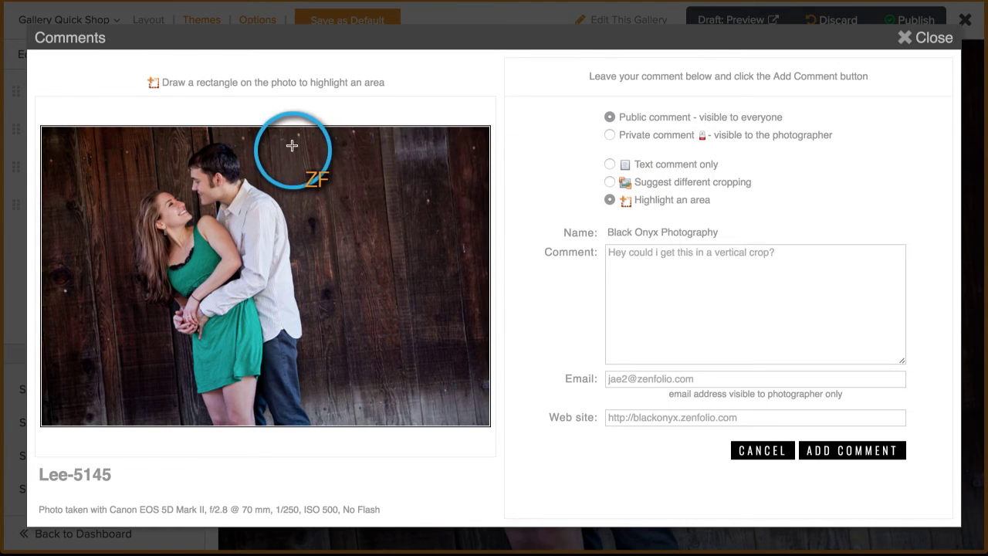
drag(313, 146, 233, 127)
mouse_move(368, 143)
mouse_down()
mouse_move(316, 123)
mouse_move(198, 126)
mouse_move(126, 135)
mouse_move(103, 155)
mouse_up()
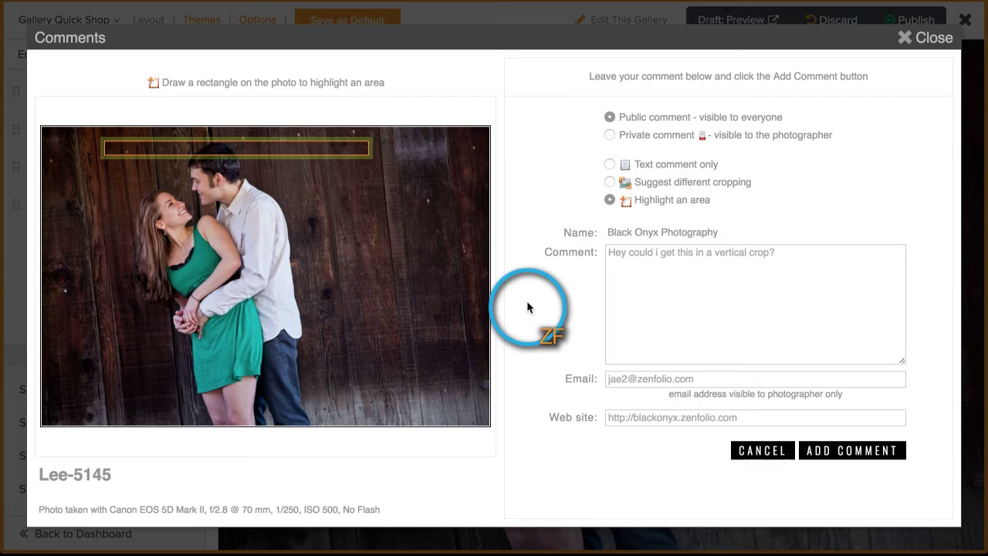
click(846, 450)
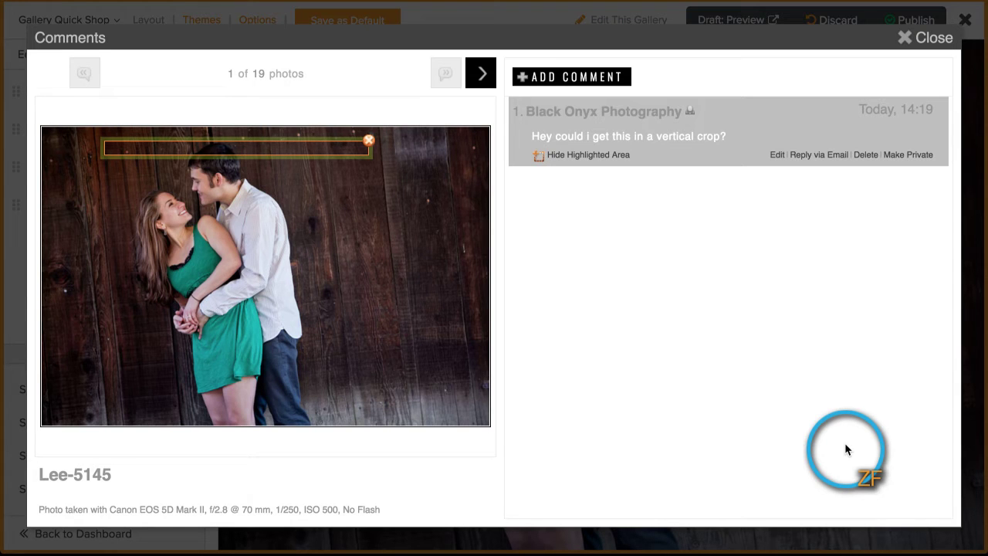
click(926, 39)
Review the Quick Shop page options again and apply them with Comments and Back button shown.
mouse_move(684, 269)
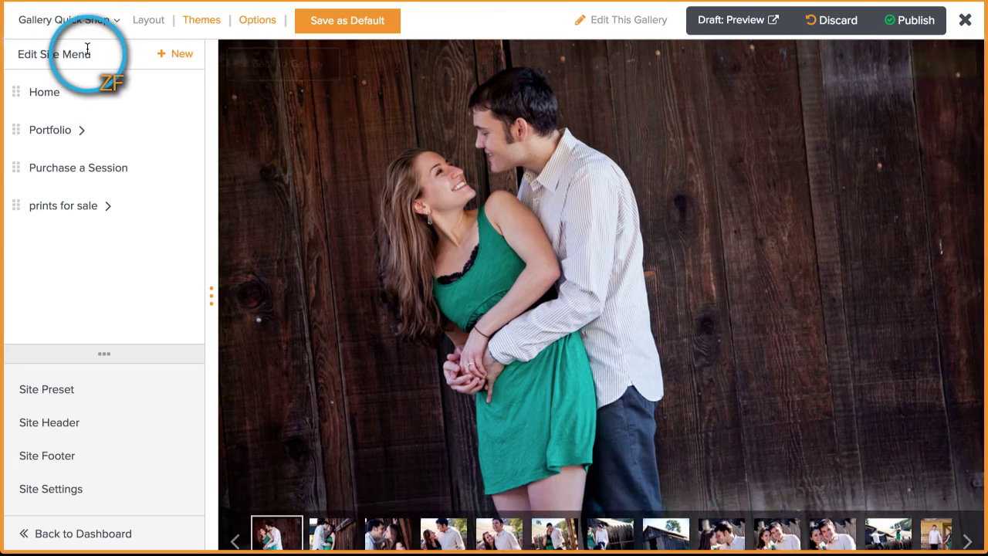
click(260, 21)
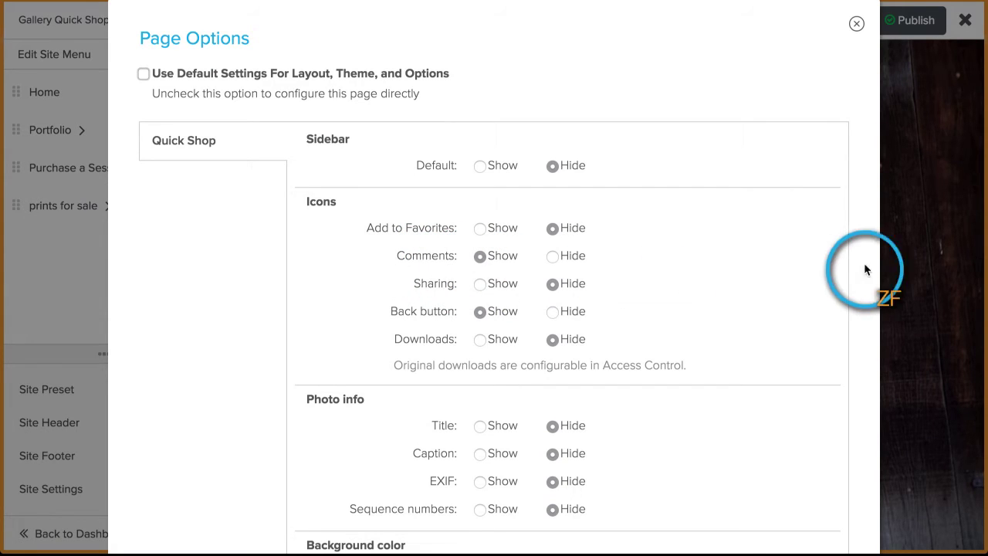
scroll(887, 272, down, 1)
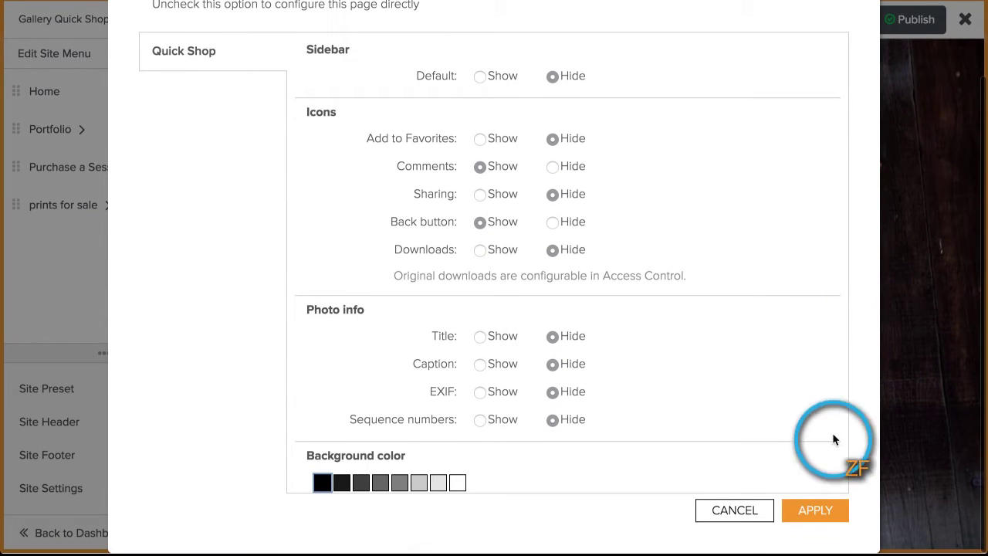
click(813, 512)
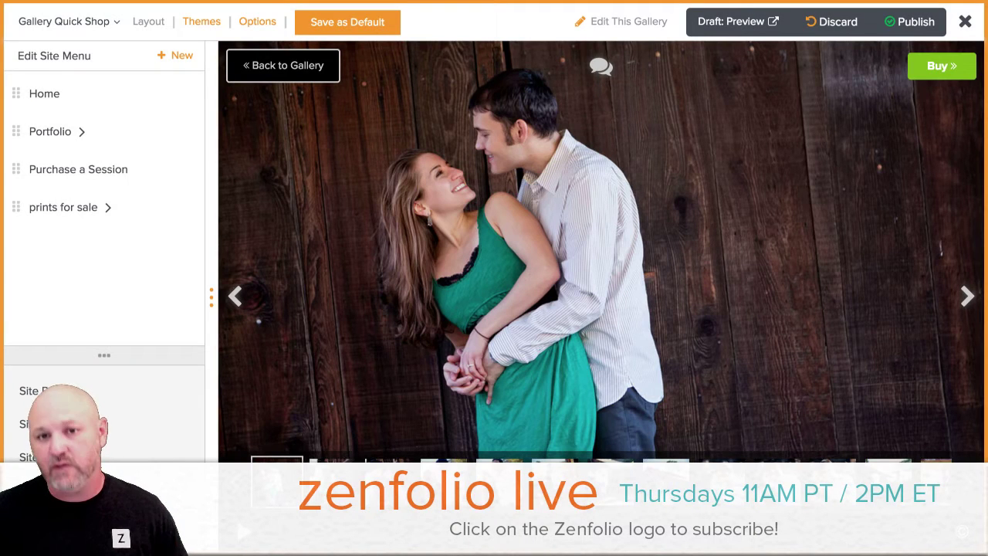
Save the current page settings as the gallery default and exit customization, keeping the changes saved to continue later.
click(345, 23)
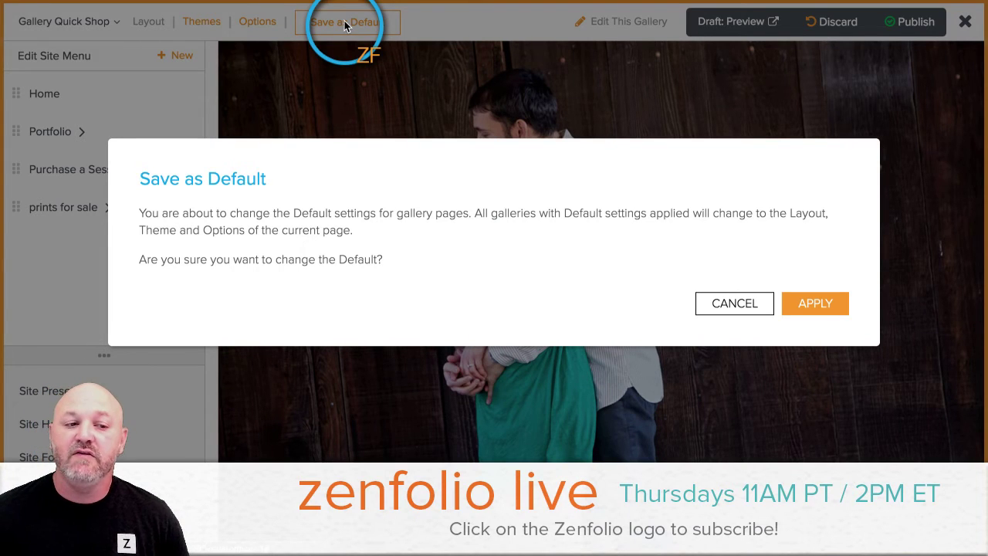
click(831, 310)
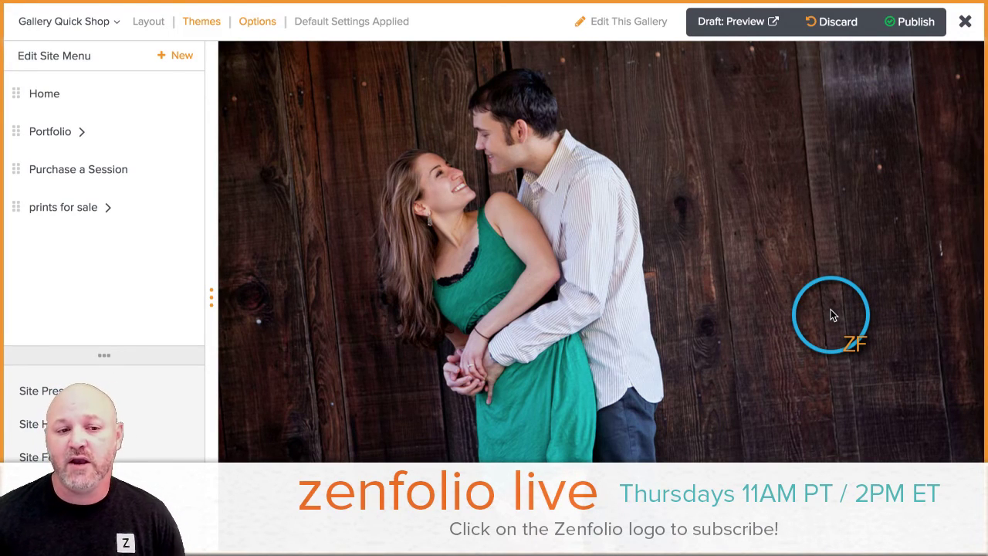
mouse_move(772, 272)
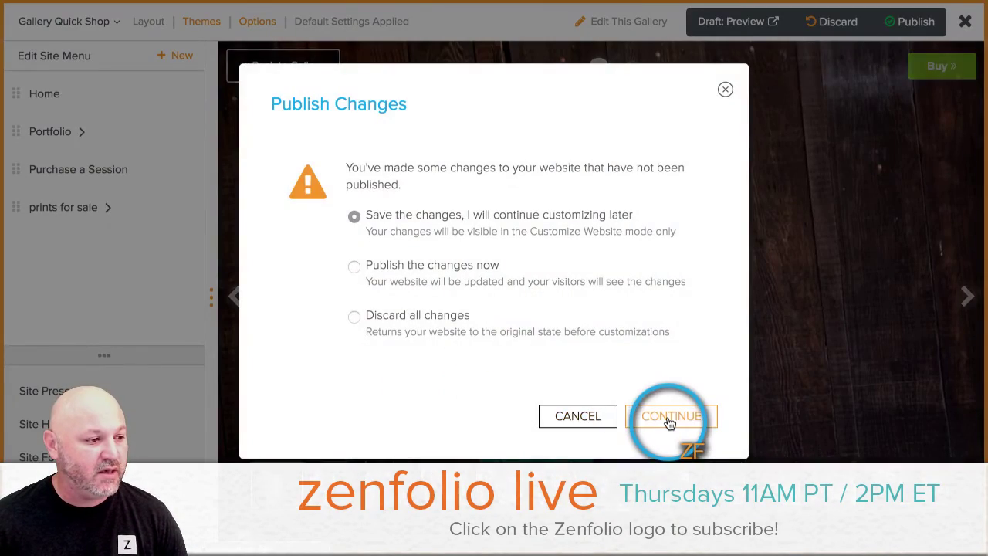
click(669, 417)
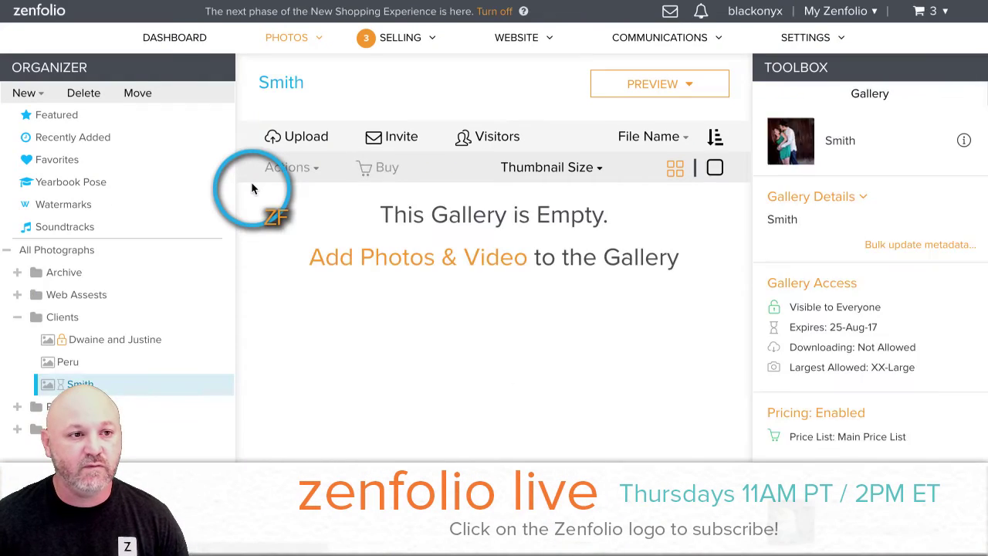
Open the website's PDF documents page and look at the upload form for a new PDF, cancelling it without uploading.
click(175, 37)
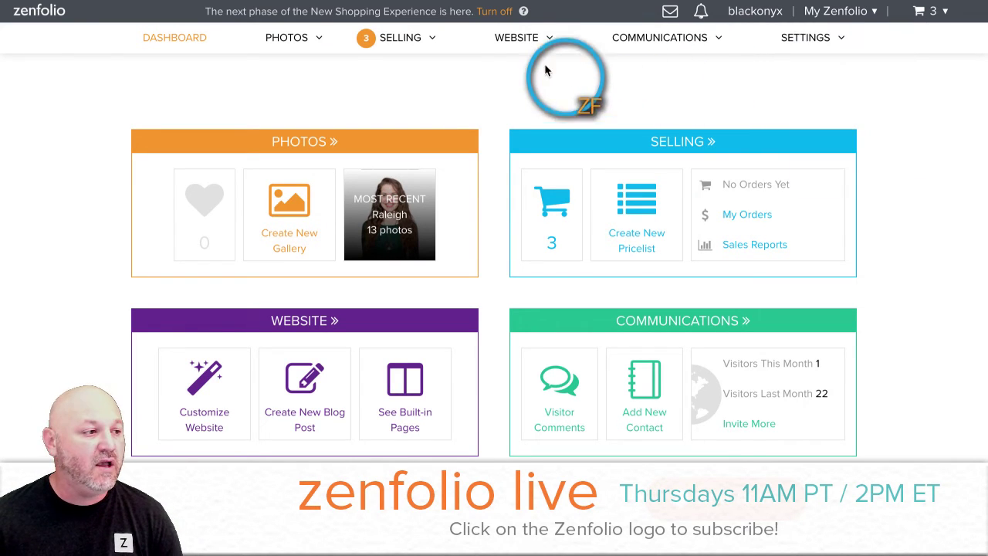
click(508, 50)
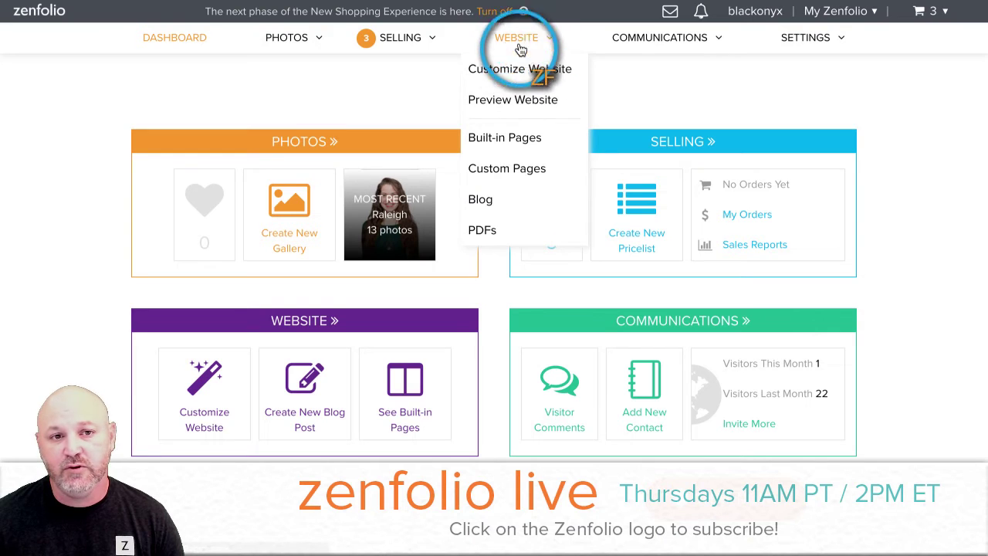
click(514, 45)
click(517, 44)
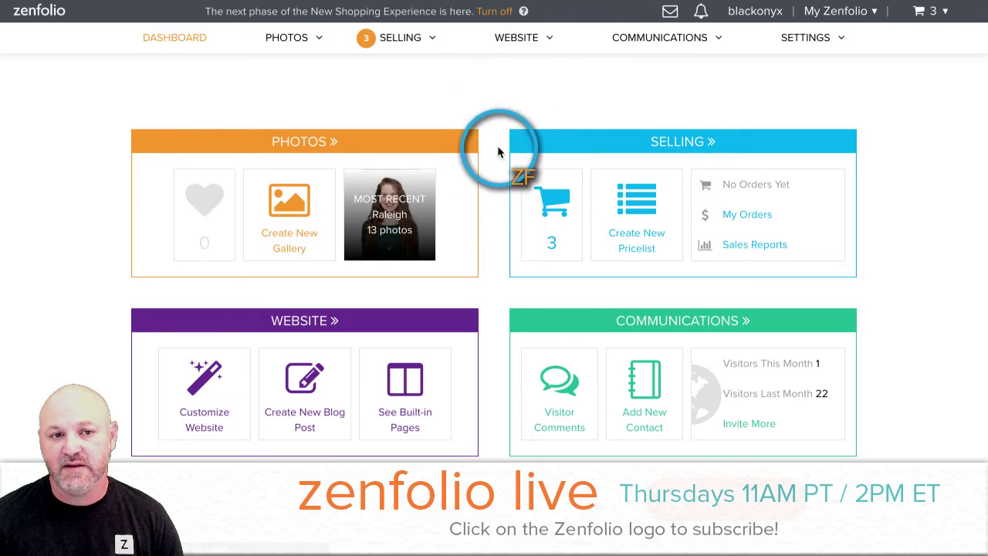
click(531, 36)
click(500, 232)
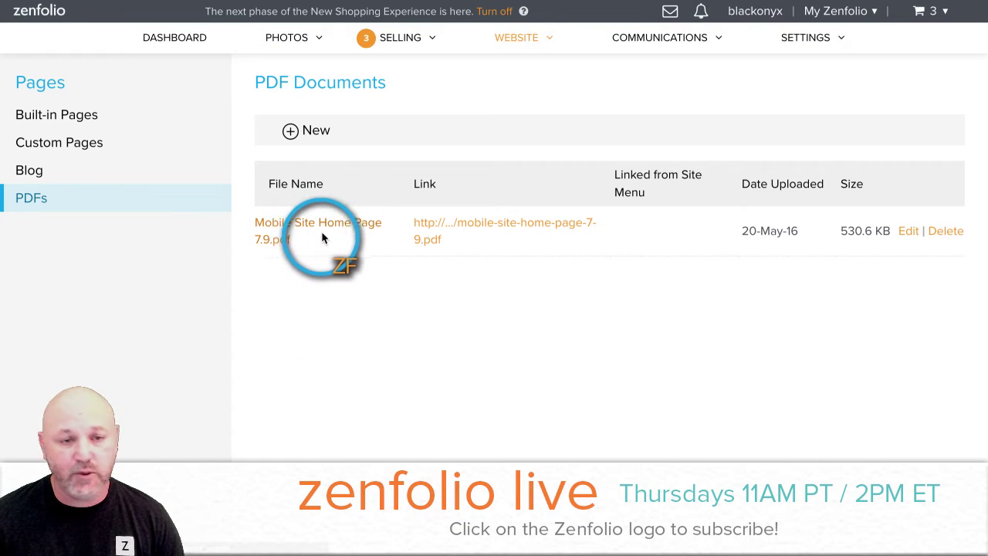
click(315, 134)
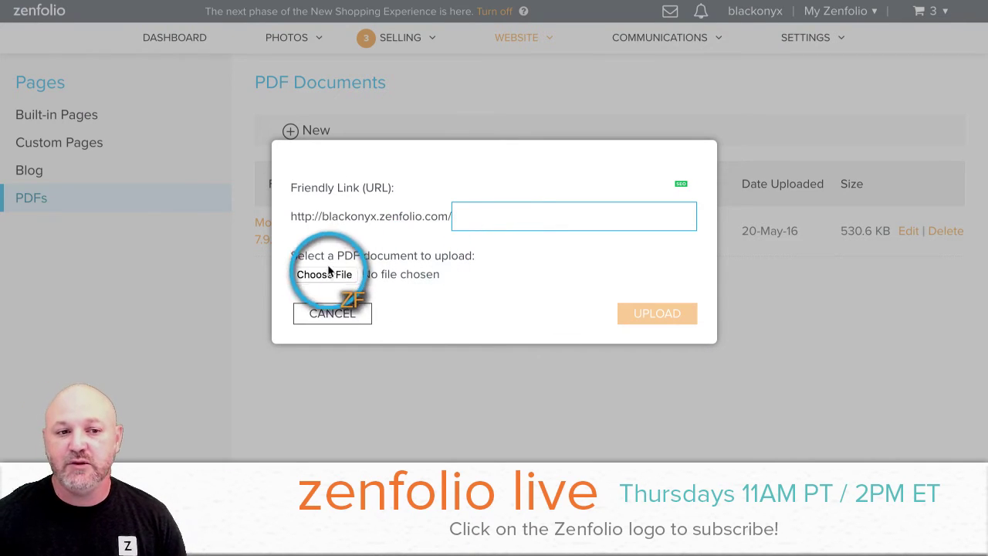
click(321, 320)
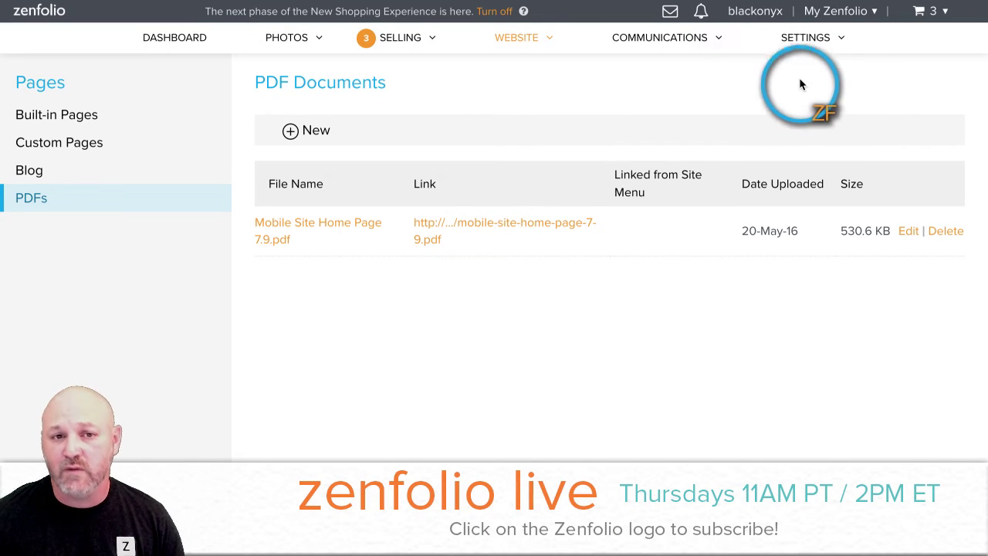
Open website customization and add a new site menu item titled "Clients FAQ".
click(841, 11)
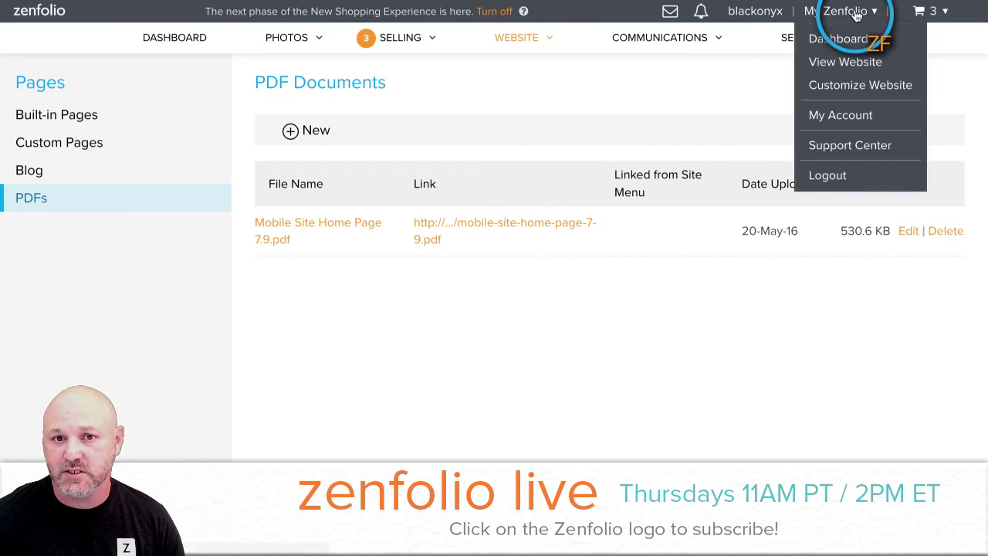
click(855, 86)
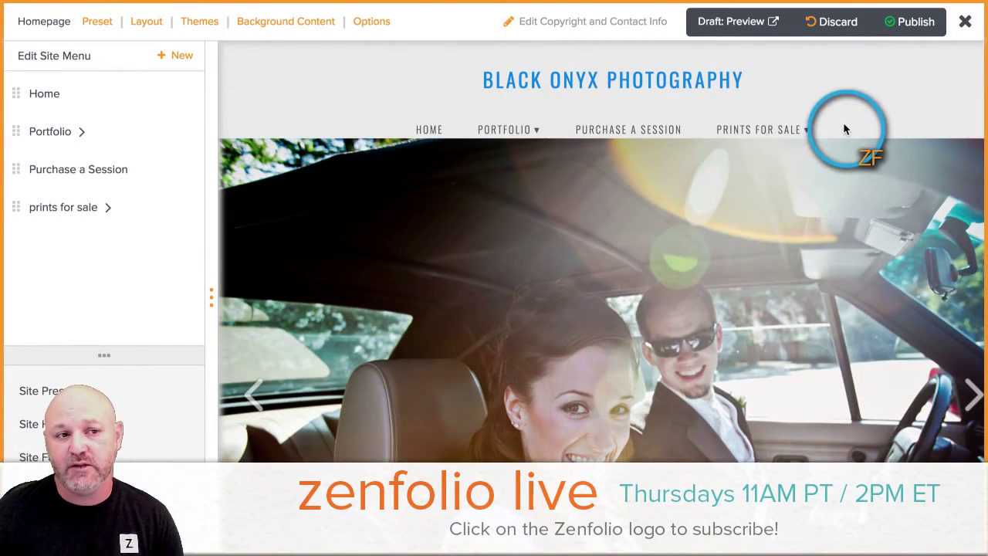
click(185, 60)
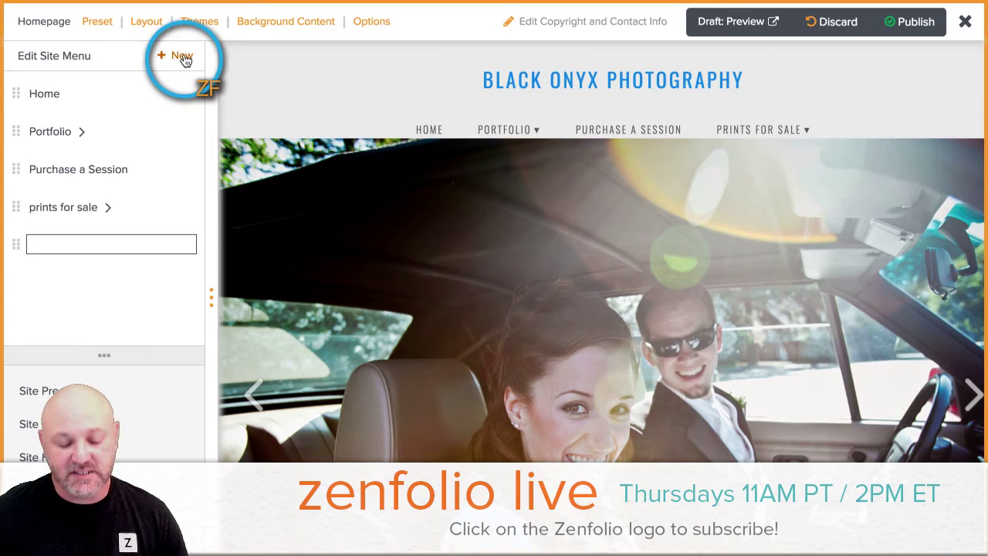
text(Clien)
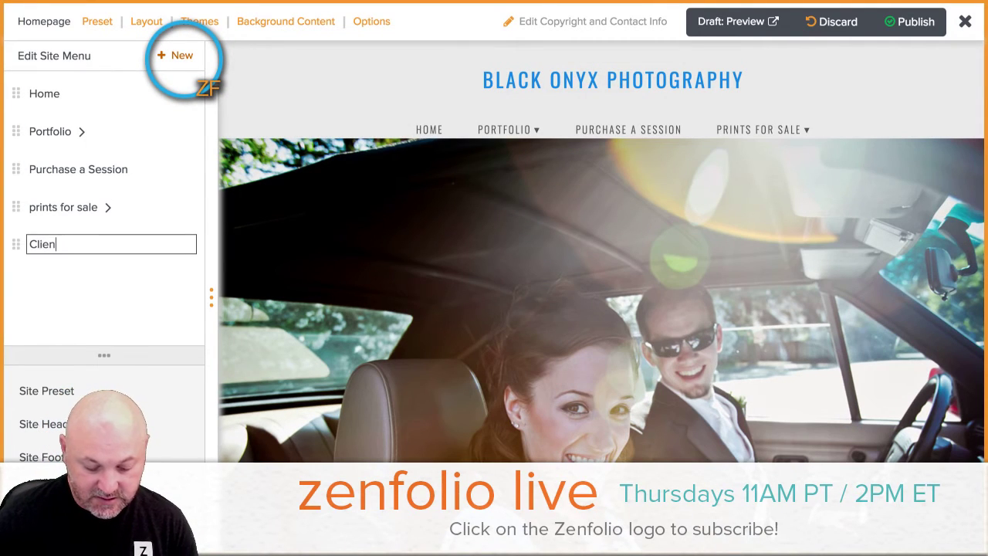
text(ts )
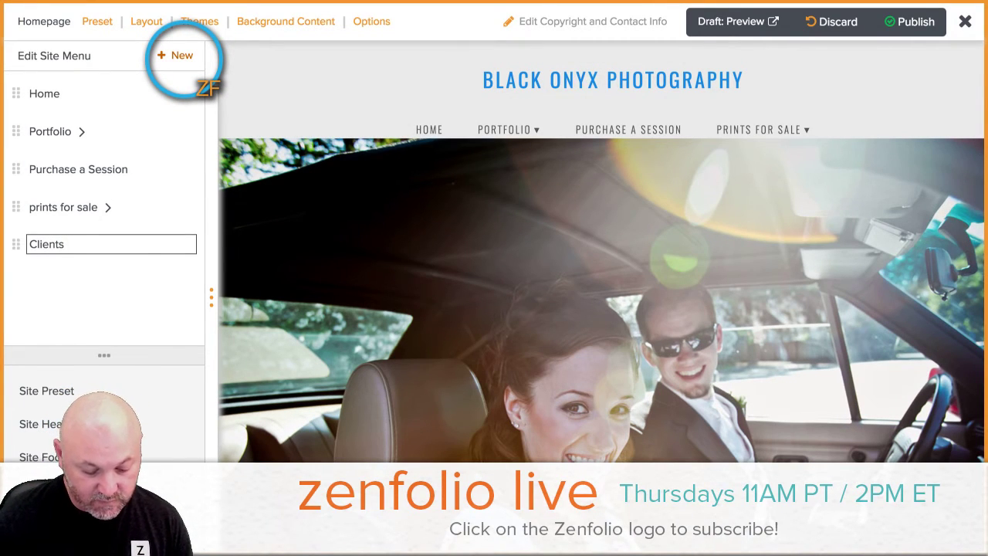
text(FAQ)
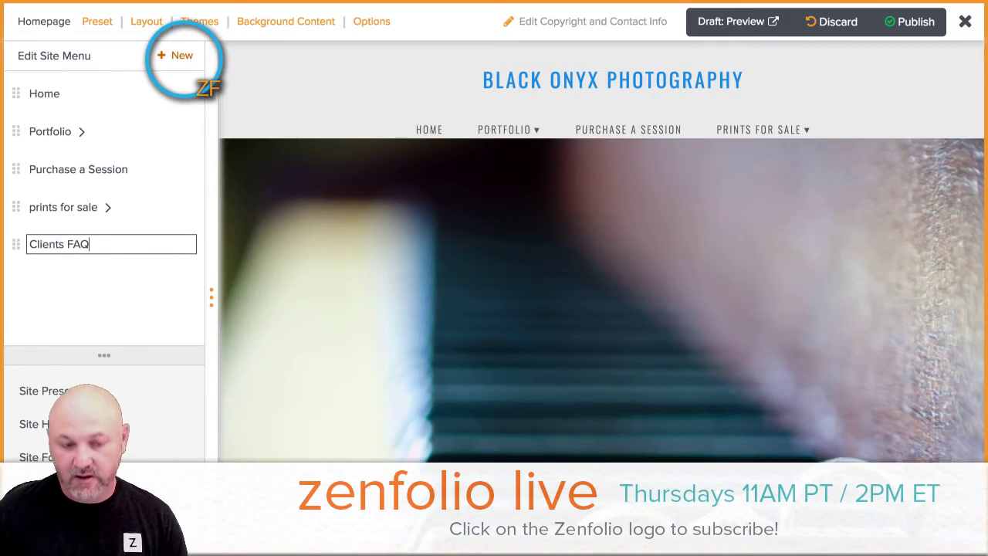
key(Return)
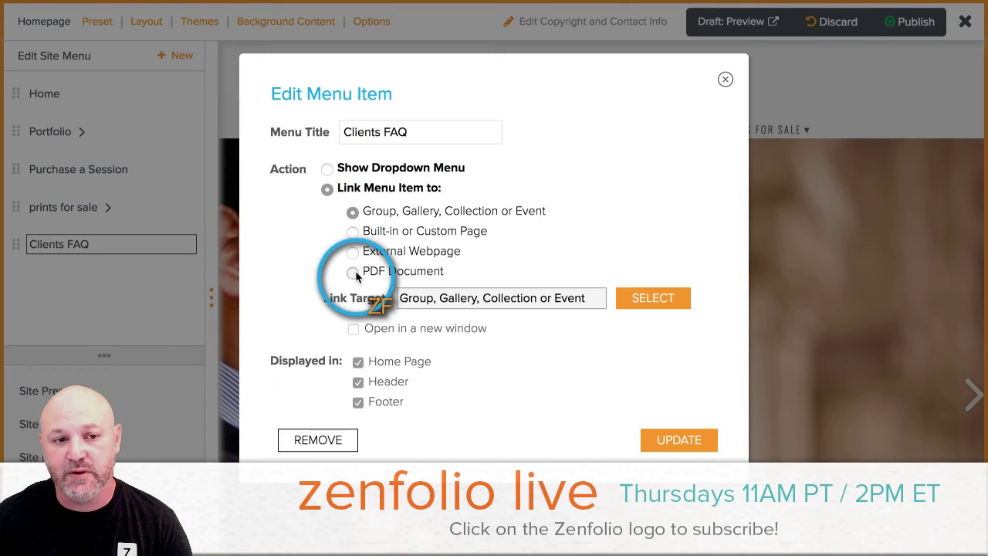
Link the Clients FAQ menu item to the uploaded mobile site home page PDF document and update it.
click(354, 274)
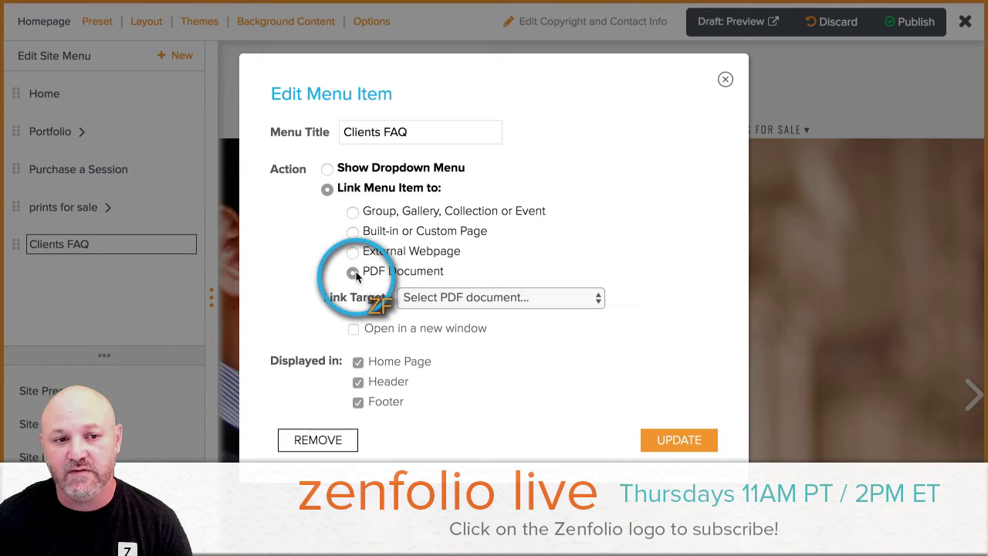
click(560, 300)
click(514, 320)
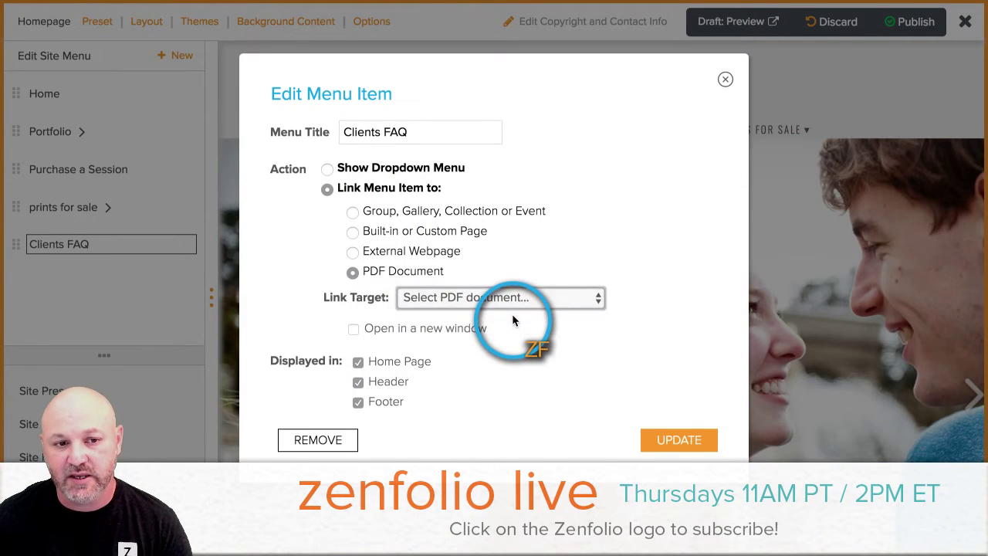
click(681, 438)
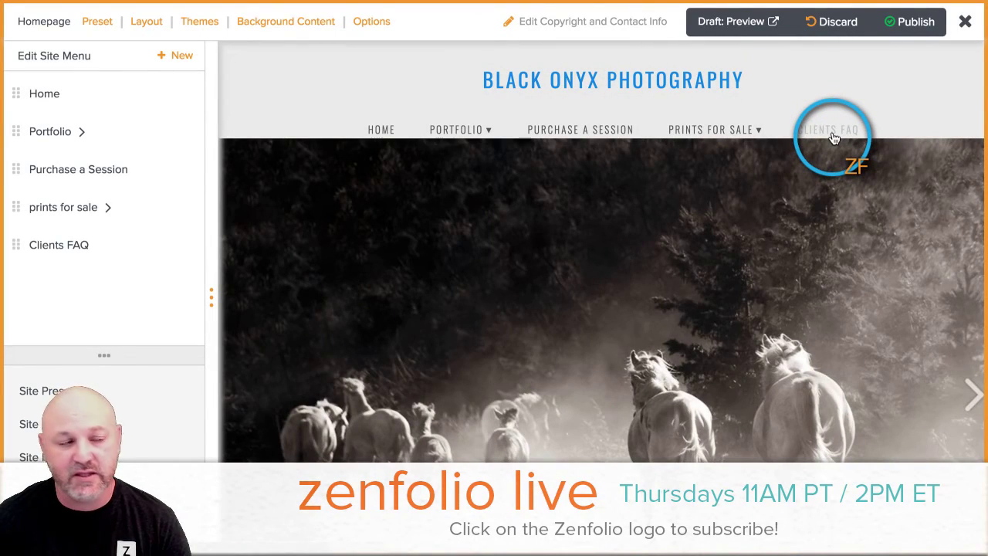
Check the Clients FAQ link in the site preview and exit customization, saving the changes to continue later.
click(833, 138)
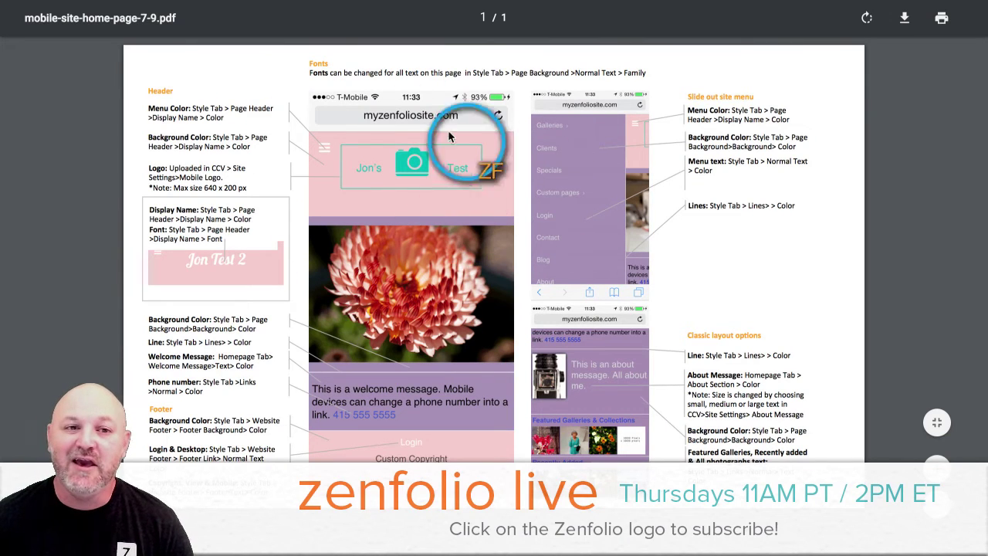
scroll(390, 170, left, 5)
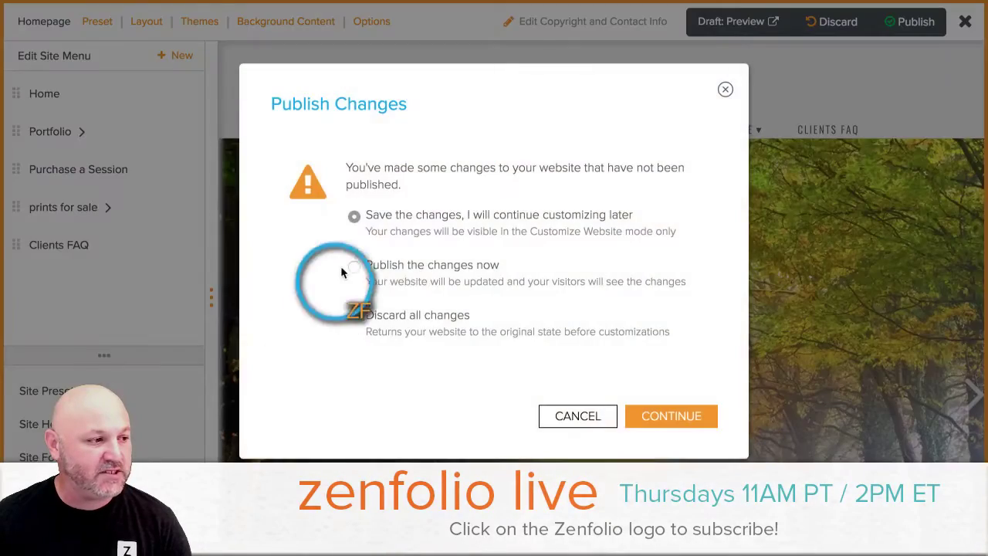
click(670, 416)
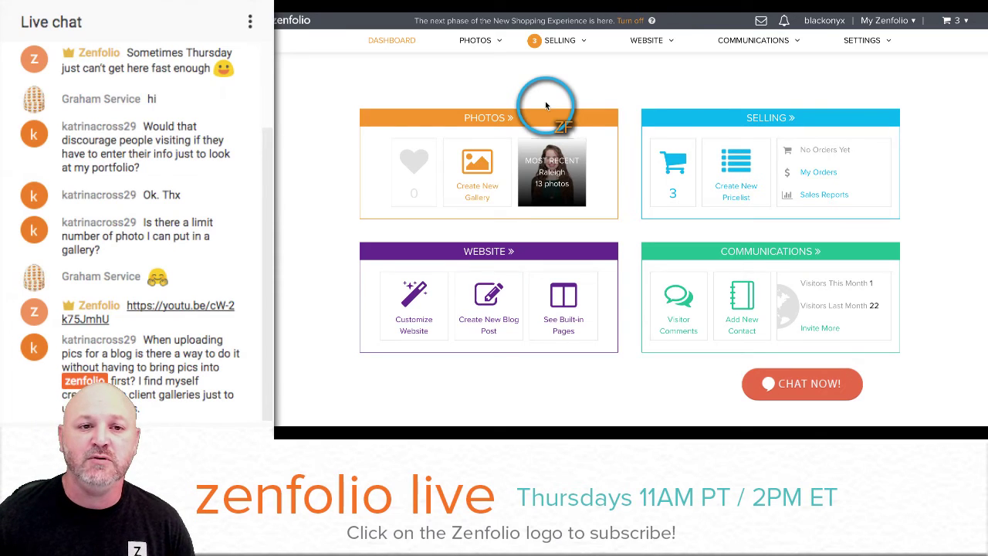
Open the Test Blog post for editing and begin inserting a photo at the start of its content using a web link.
click(647, 44)
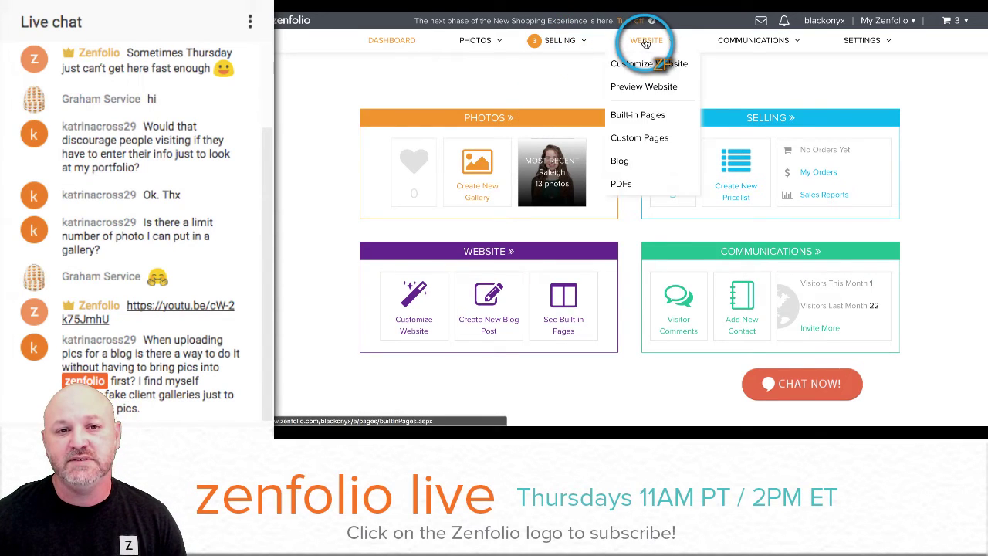
click(622, 164)
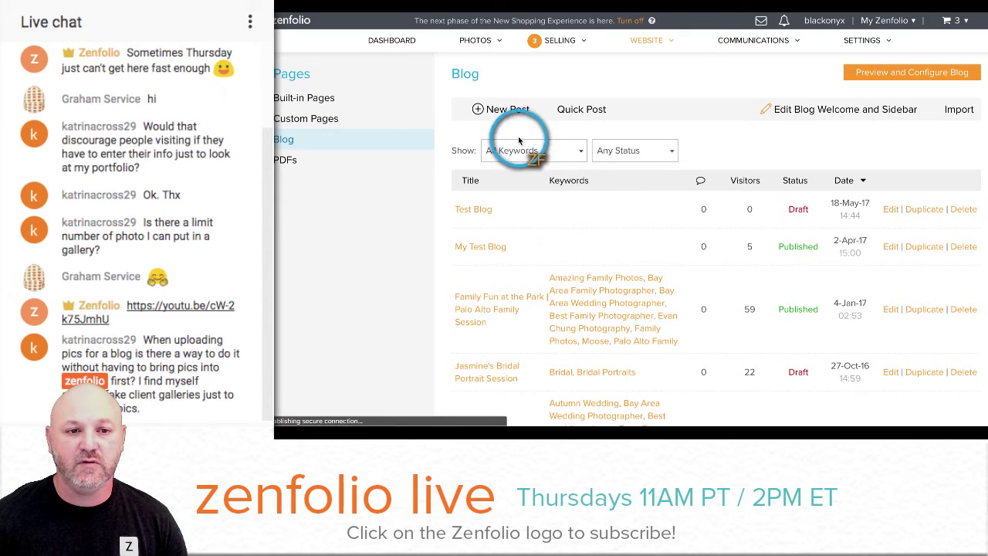
click(482, 210)
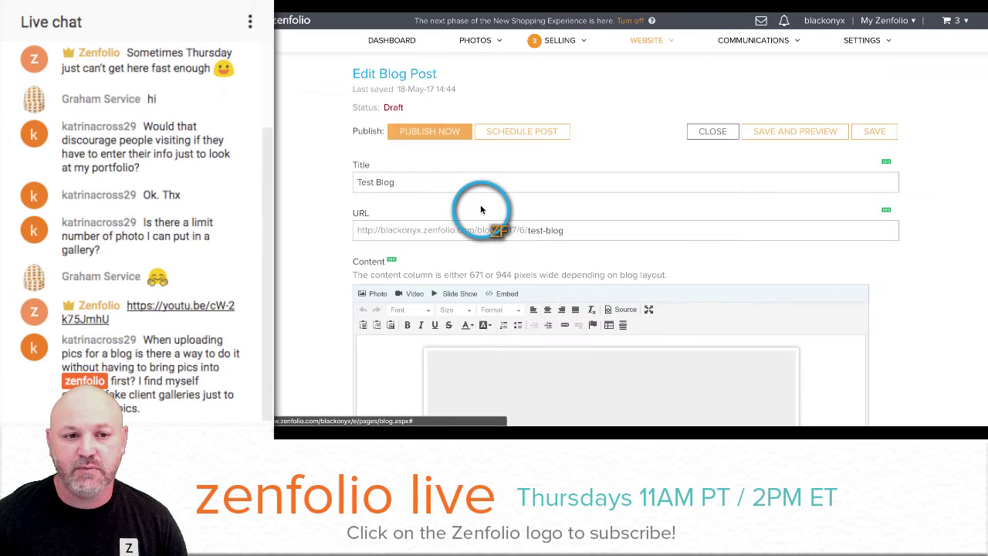
scroll(481, 208, down, 2)
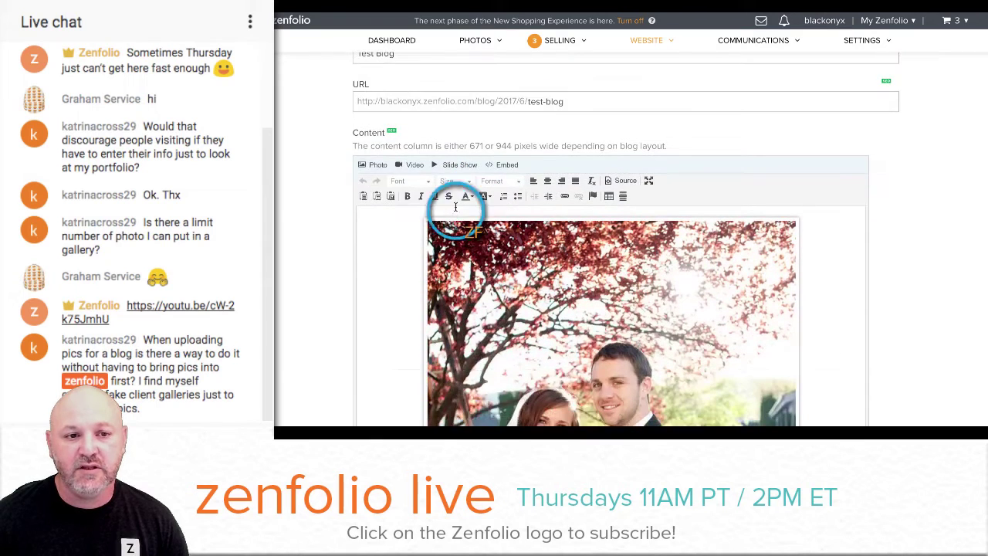
click(391, 221)
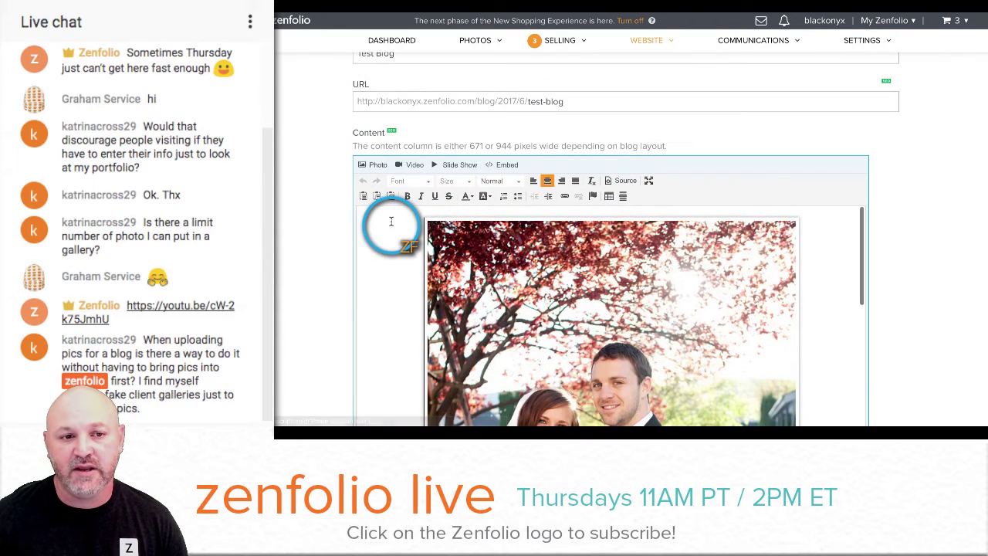
click(373, 164)
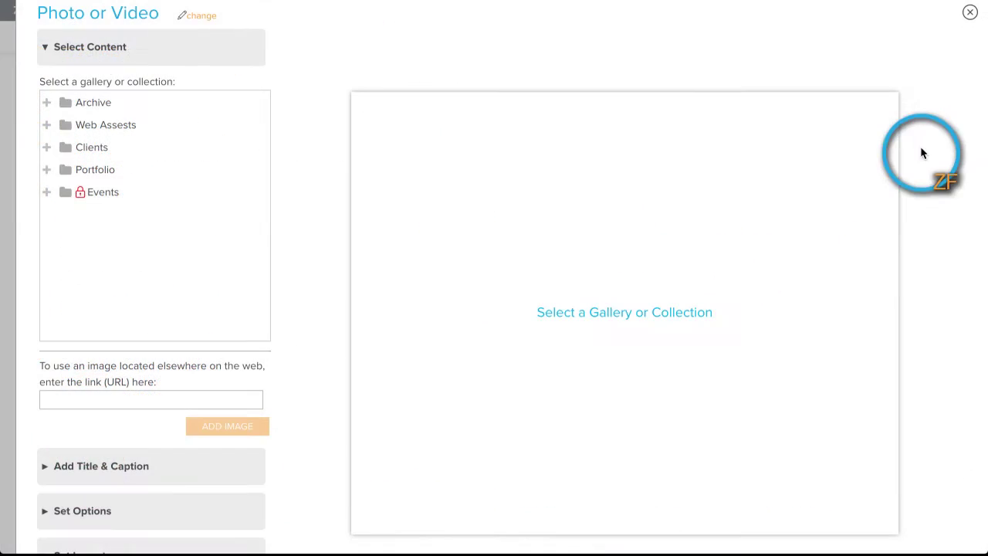
scroll(209, 299, down, 3)
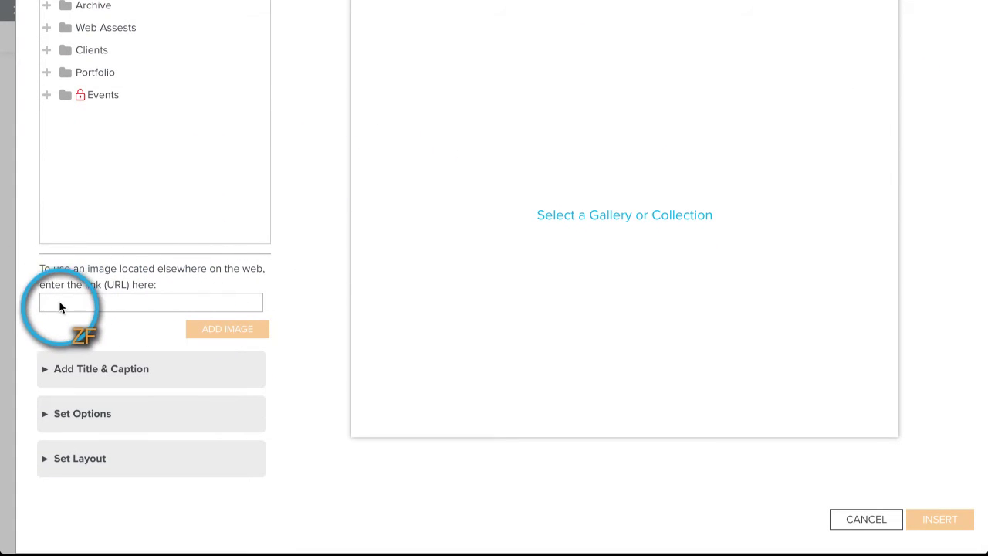
click(100, 304)
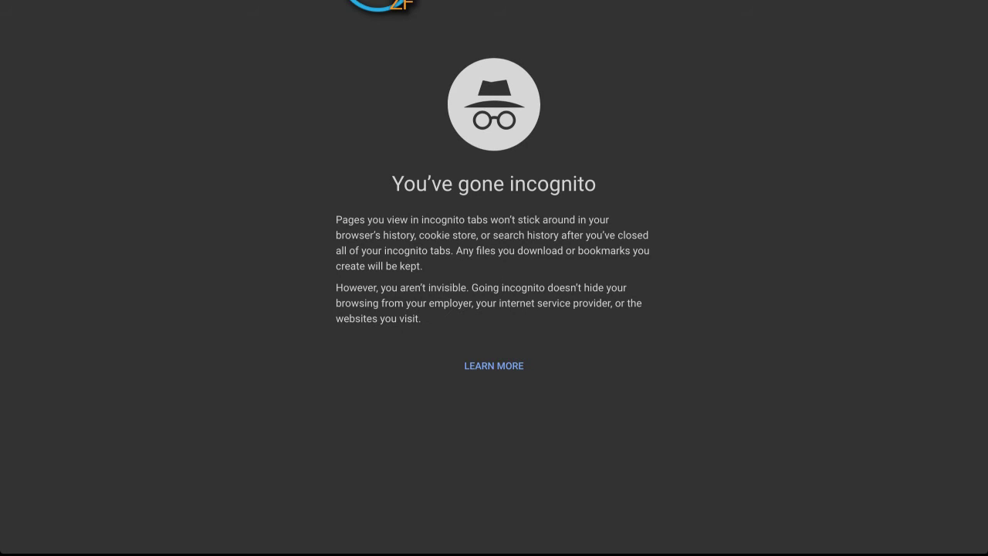
In an incognito browser tab, search Google Images for "cameras" and open the Canon EOS Rebel T6i picture.
text(corona.png)
key(Return)
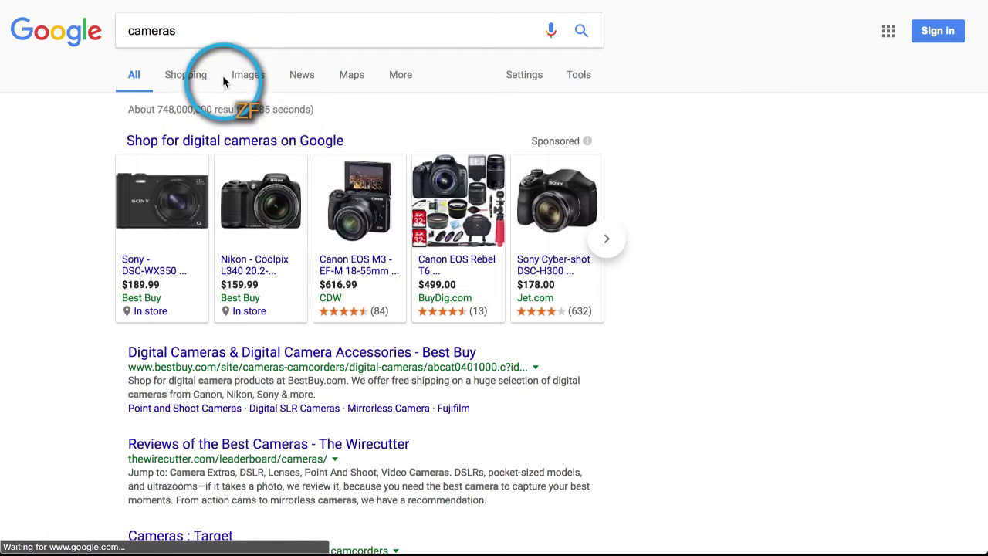
click(250, 77)
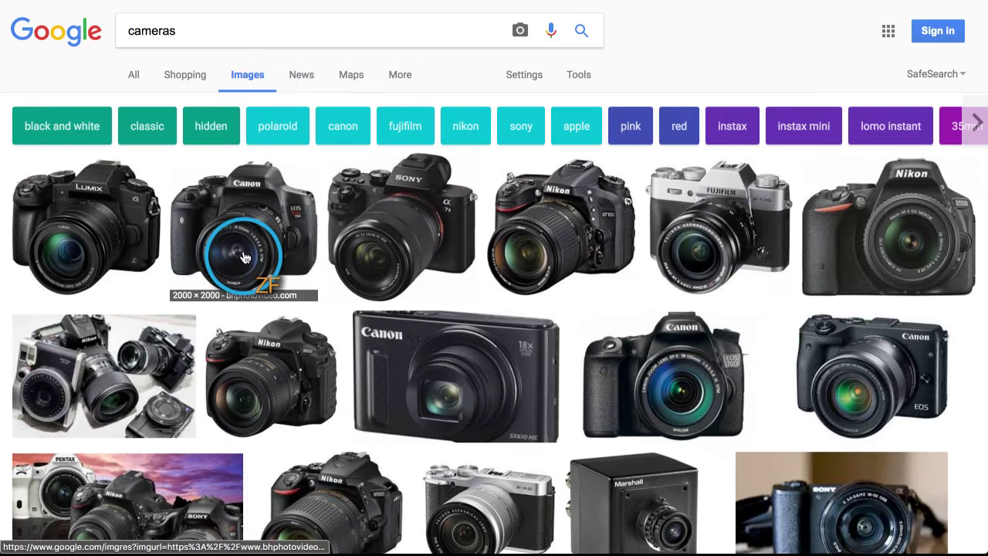
click(243, 255)
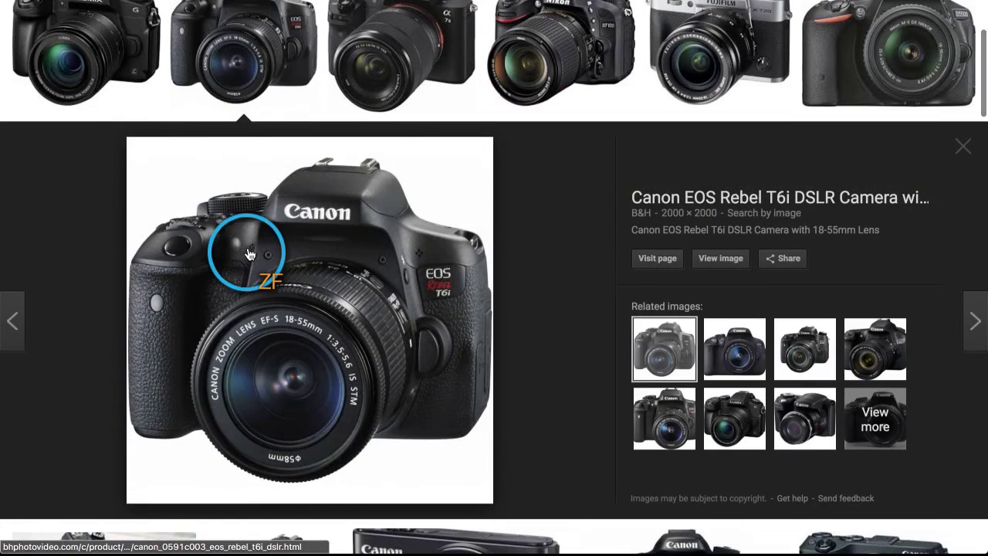
View the Canon EOS Rebel T6i image at full size, copy its web address and return to the blog photo dialog.
right_click(313, 247)
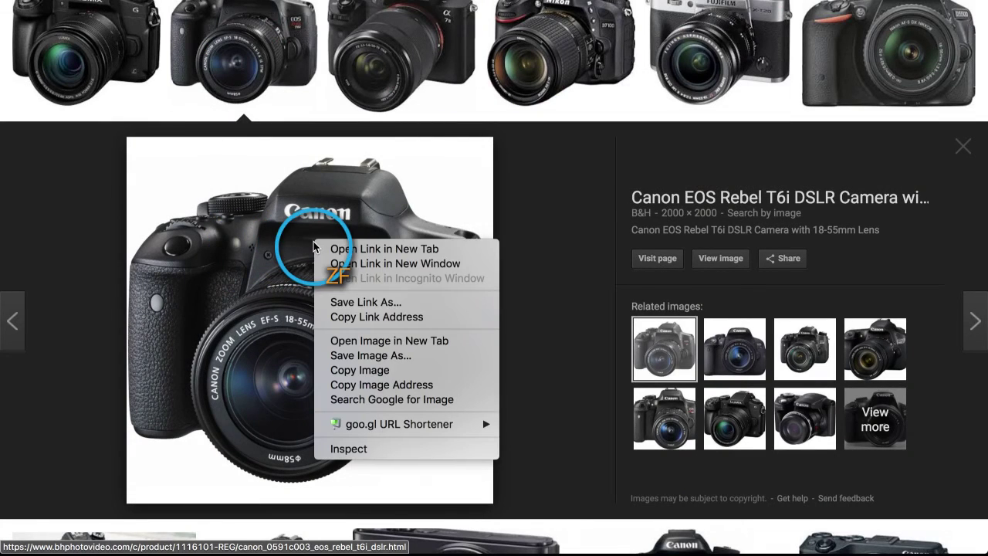
click(413, 318)
click(410, 315)
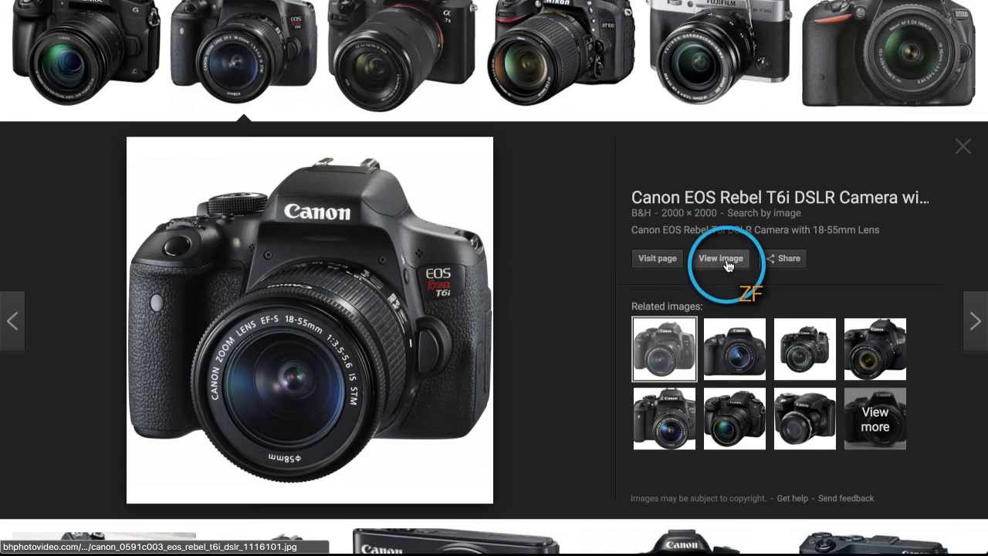
click(727, 260)
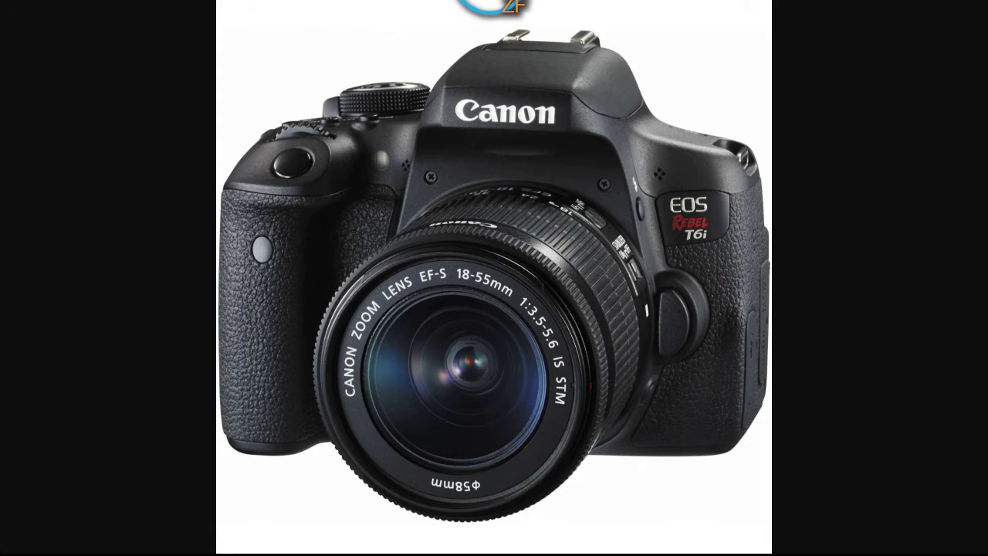
right_click(494, 2)
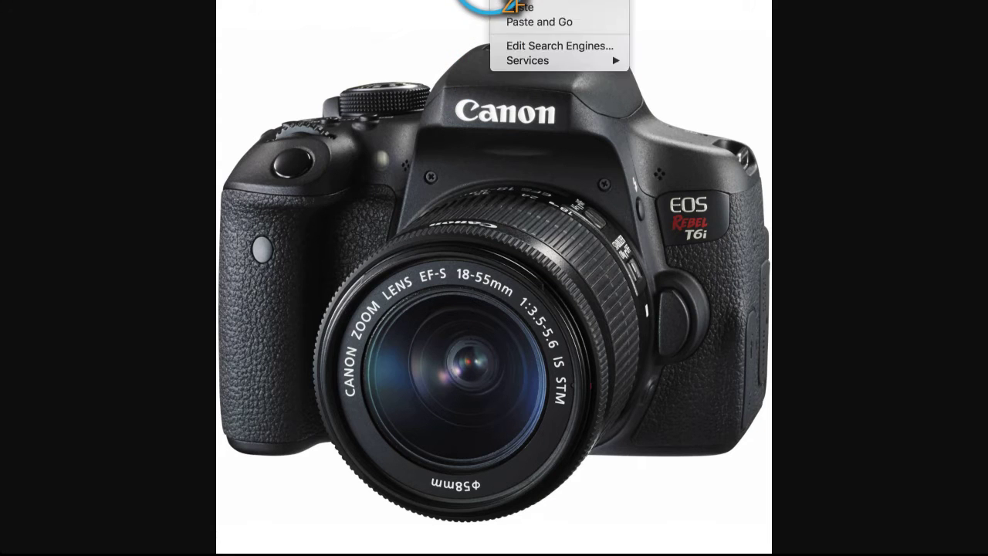
click(511, 29)
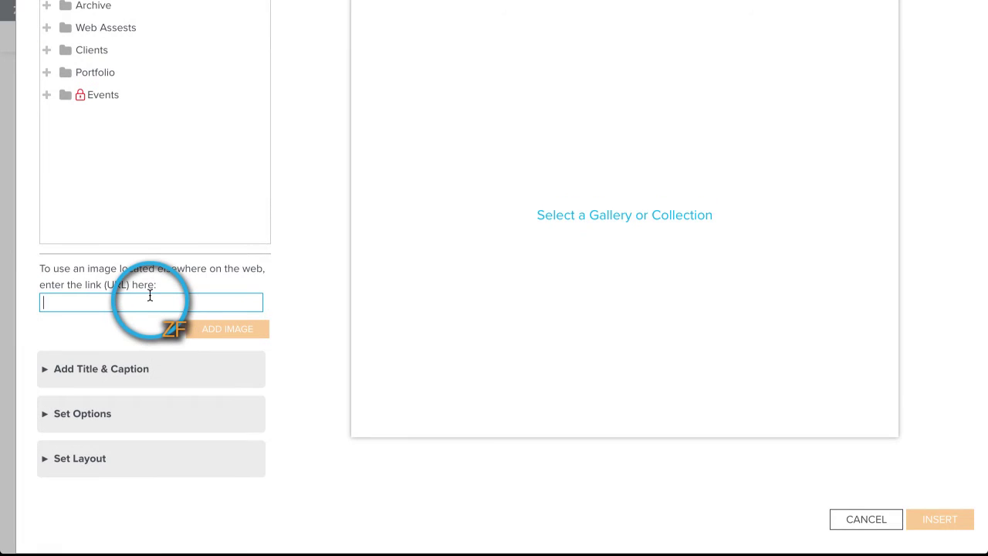
Add the Canon EOS Rebel T6i image from its copied web address and insert it into the Test Blog post's content.
key(ctrl+v)
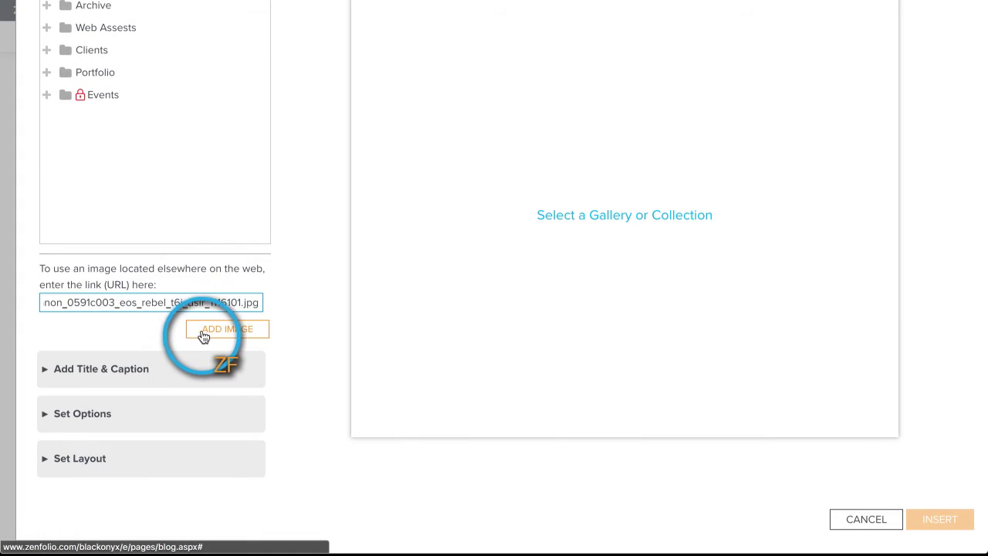
click(207, 330)
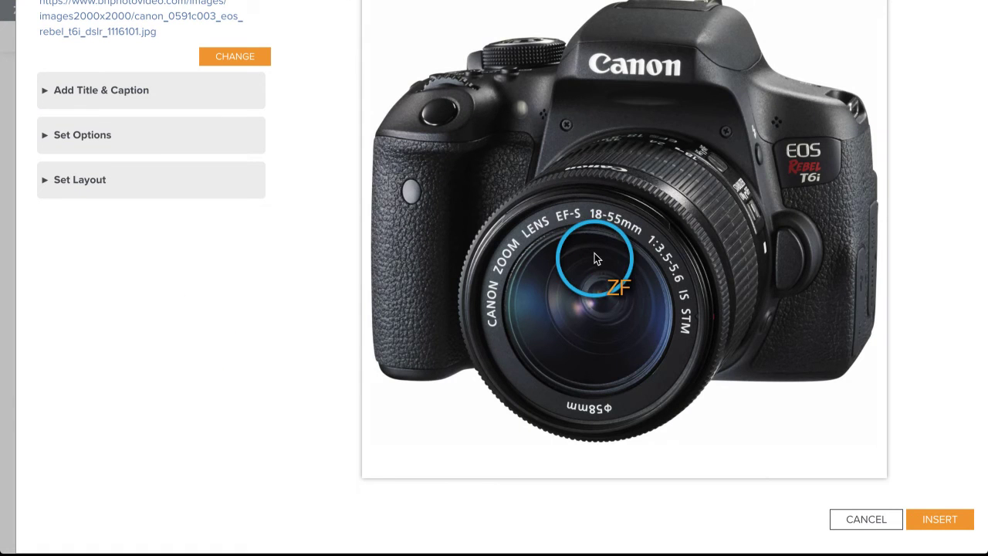
click(942, 517)
scroll(718, 371, up, 15)
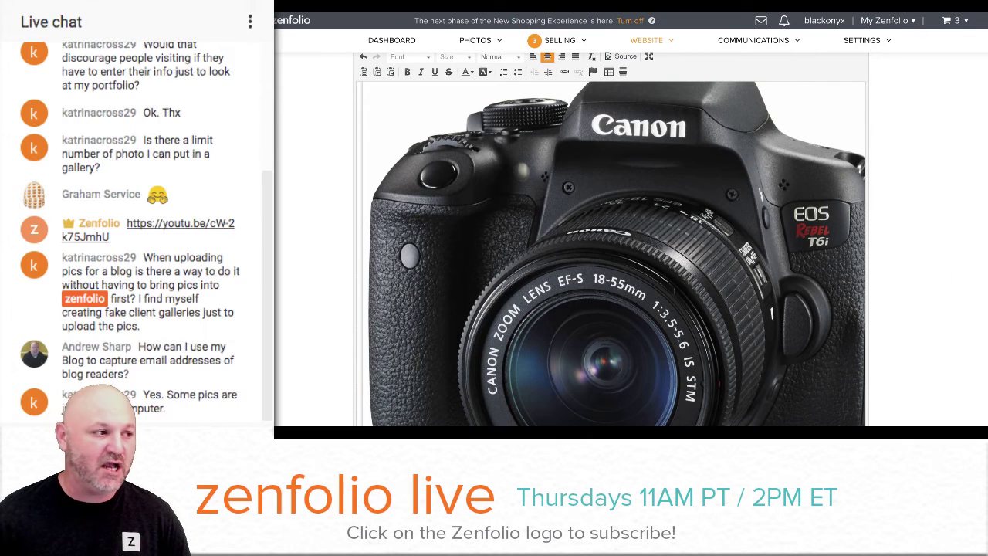
scroll(664, 240, up, 2)
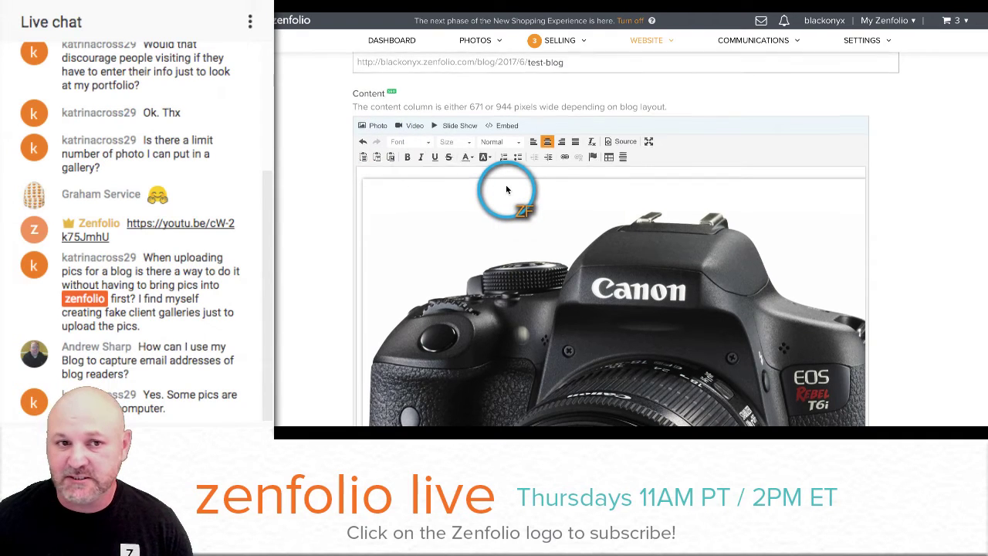
scroll(507, 190, up, 2)
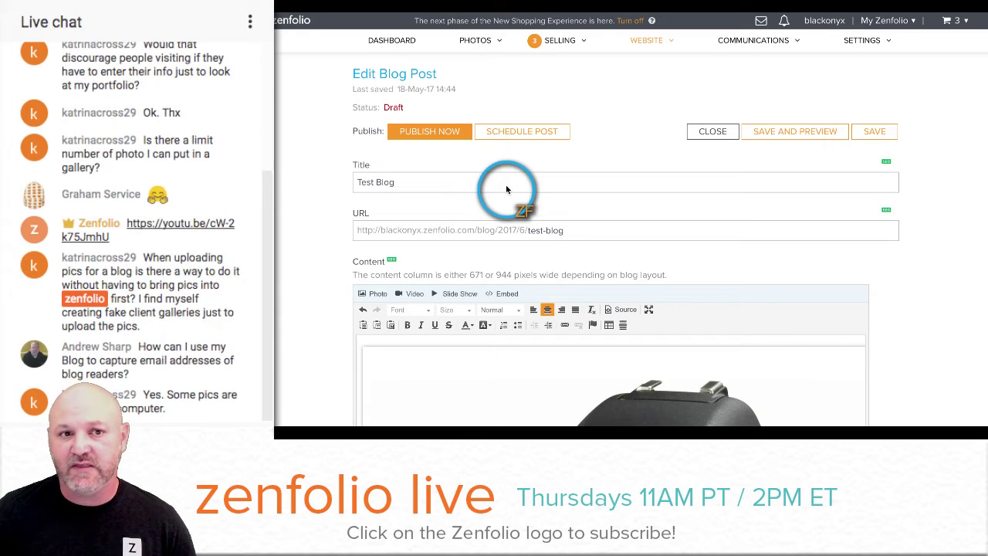
Leave the blog post without saving it and open the Web Assests group in the photo organizer.
click(402, 41)
click(523, 226)
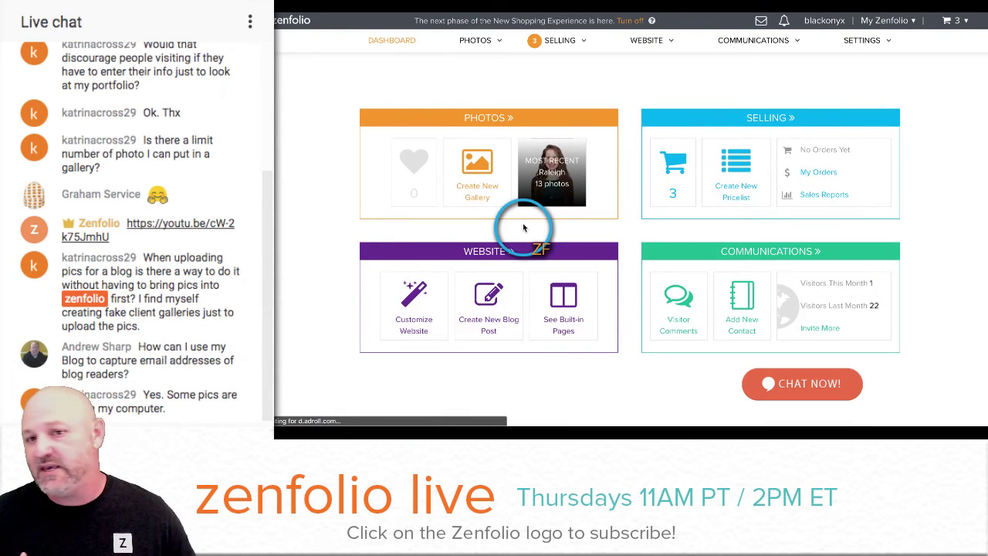
click(508, 122)
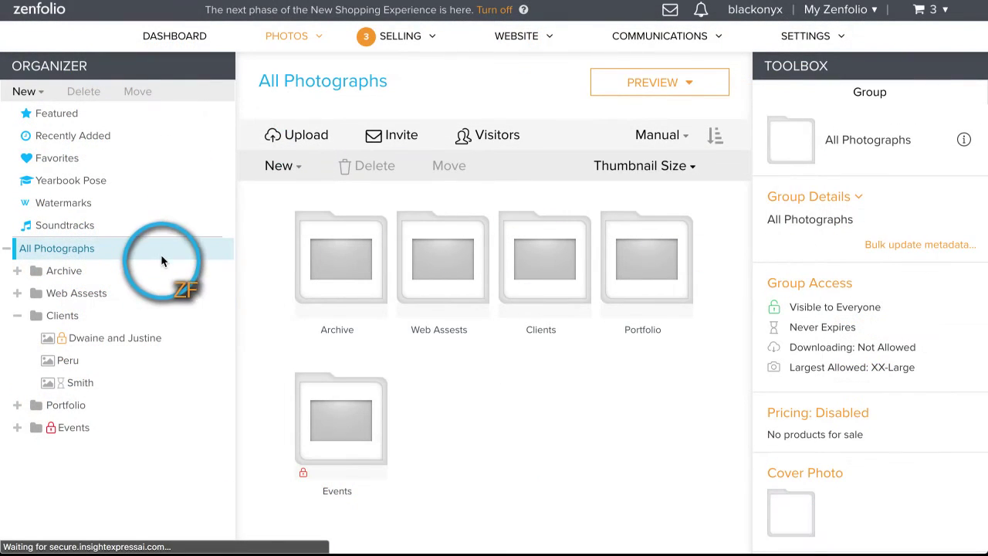
click(17, 315)
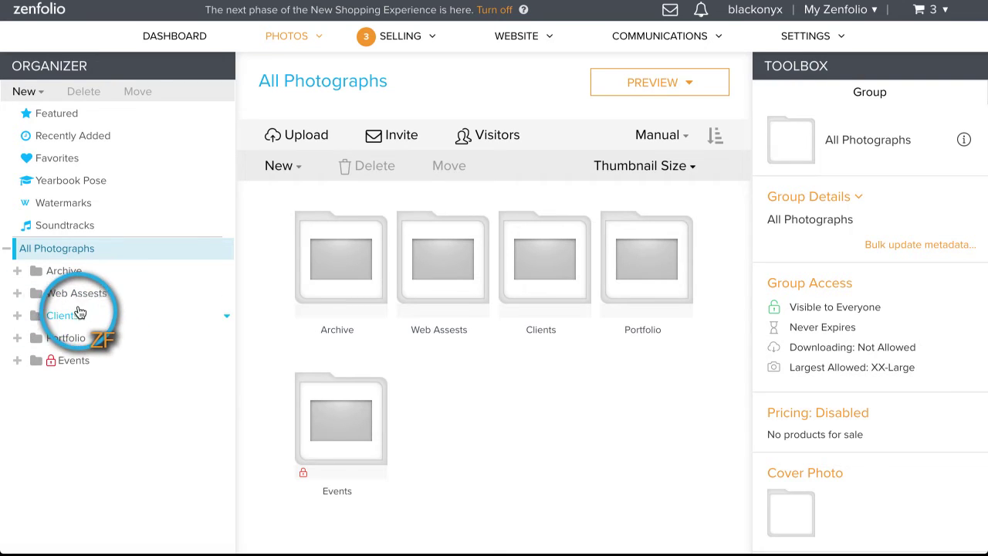
click(17, 294)
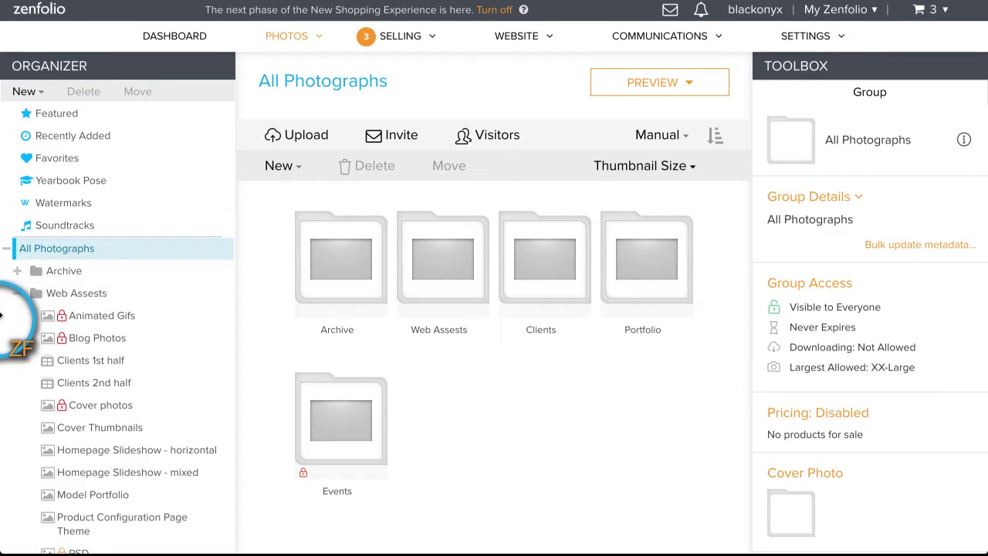
scroll(89, 343, down, 2)
scroll(98, 355, down, 3)
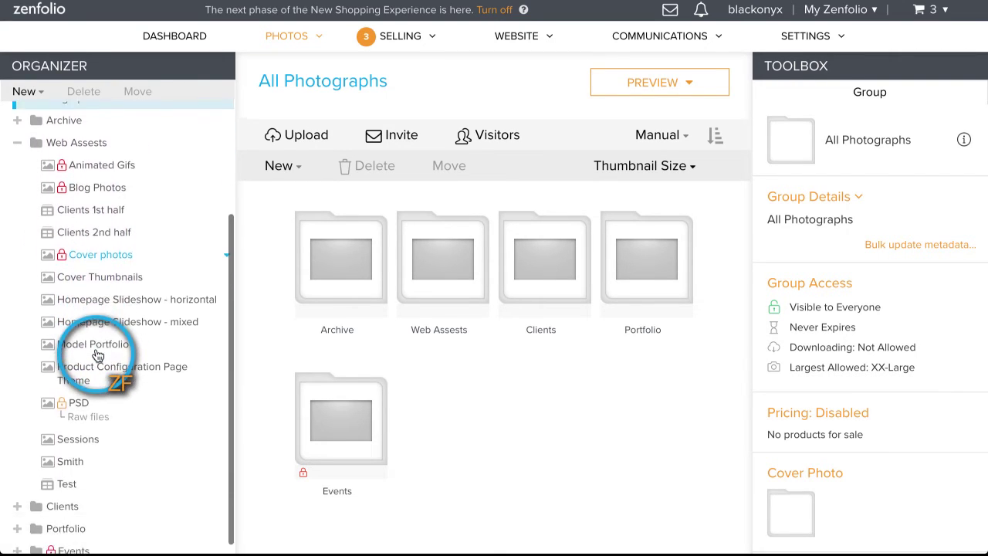
scroll(98, 356, up, 3)
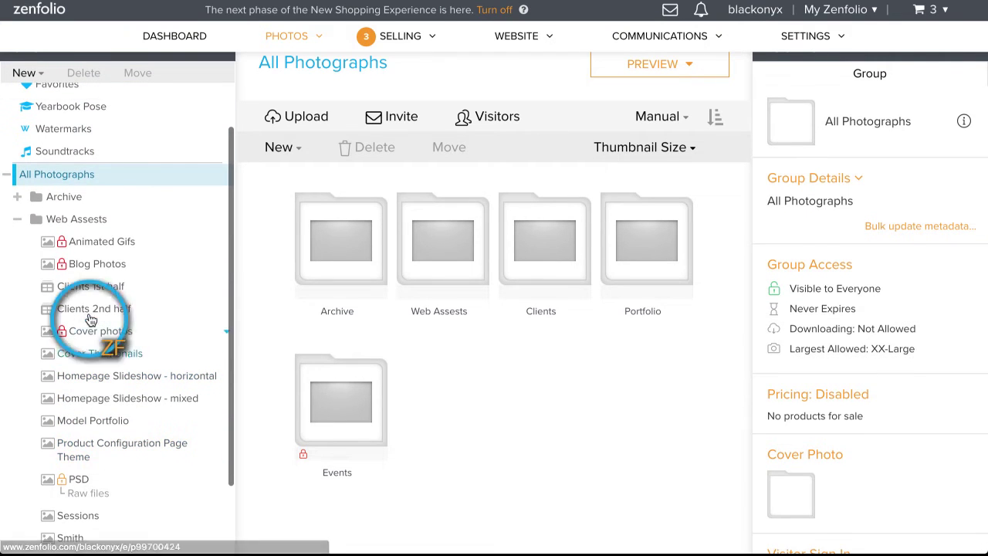
click(121, 221)
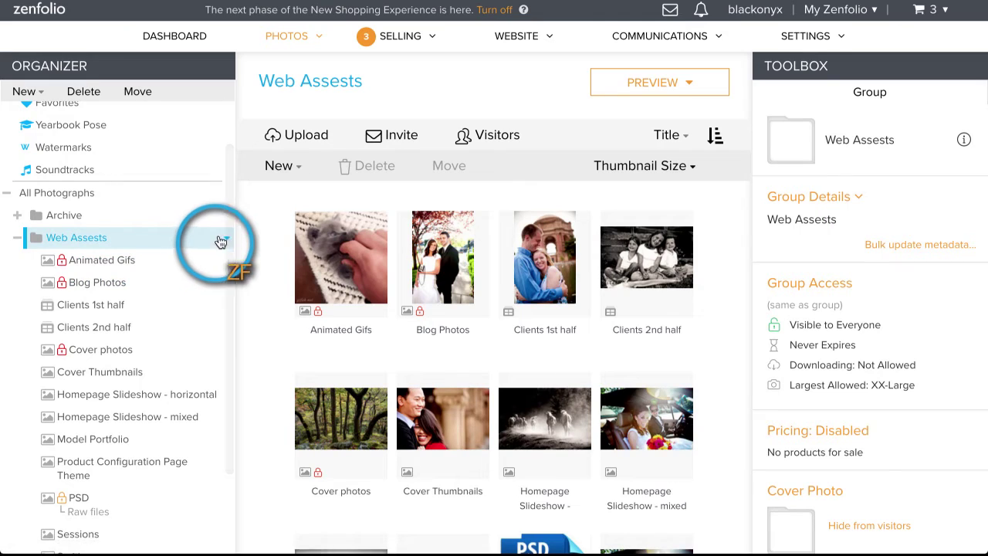
Create a new gallery in the Web Assests group and name it Blog Photos.
click(279, 166)
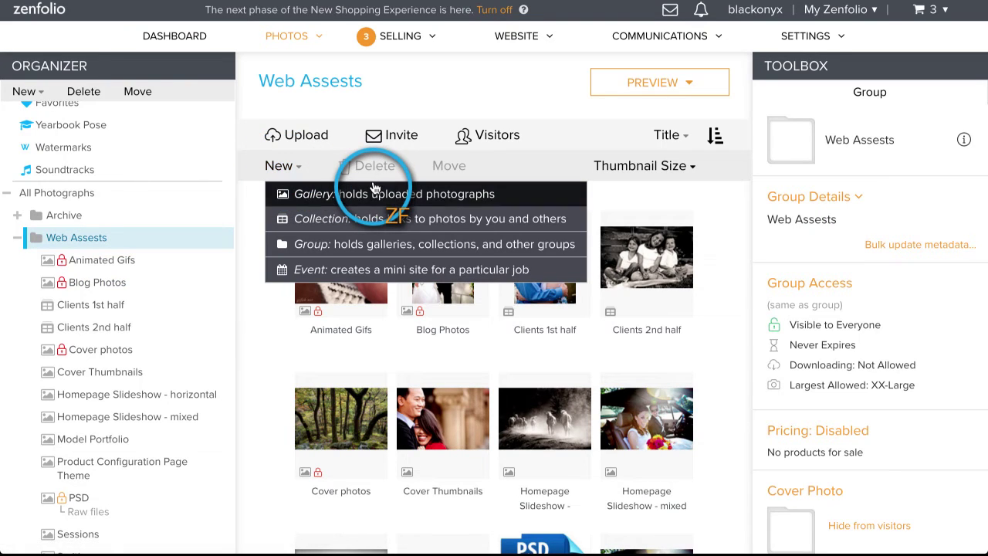
click(374, 193)
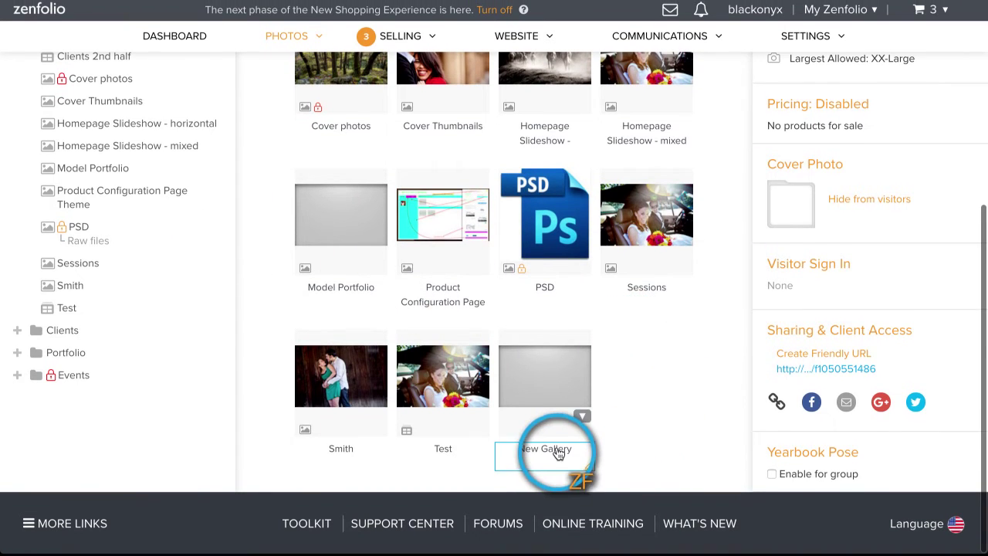
click(571, 446)
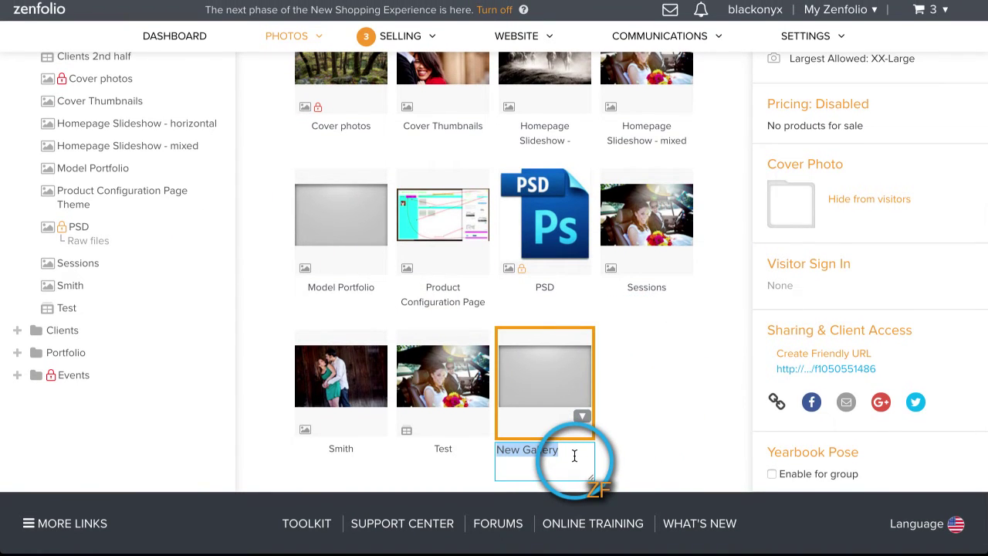
text(Blog Photos)
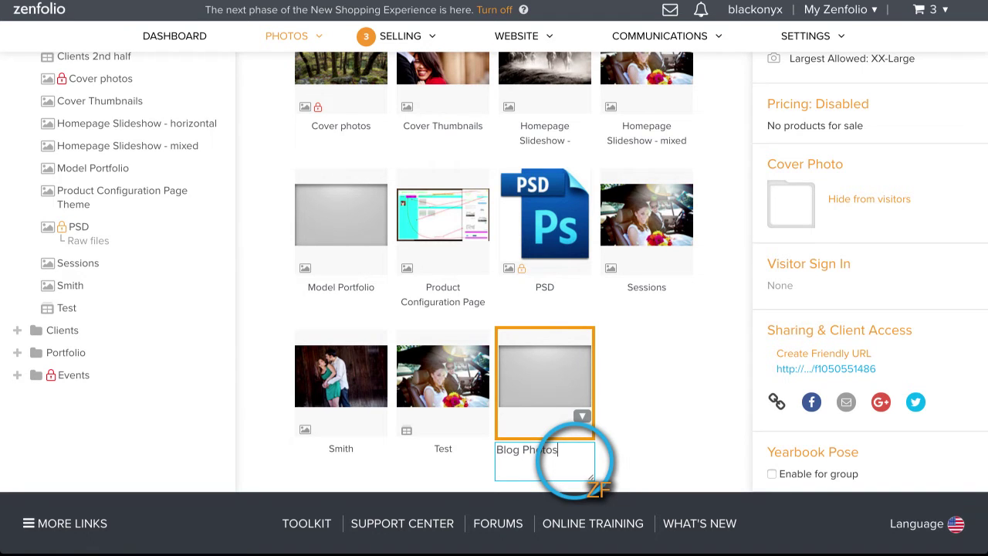
key(Return)
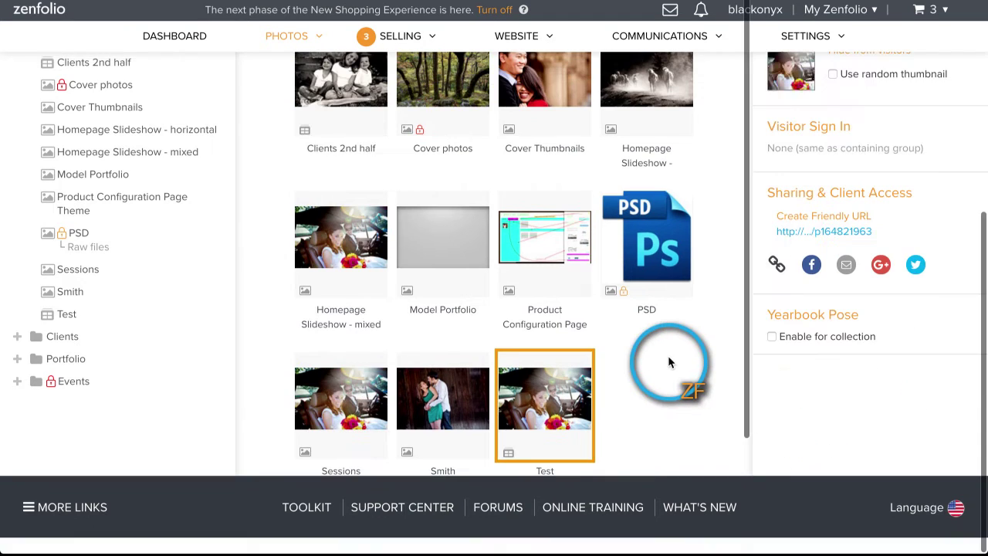
Stop the new Blog Photos gallery inheriting the group's access settings and exclude its photos and videos from any search results.
scroll(637, 287, up, 1)
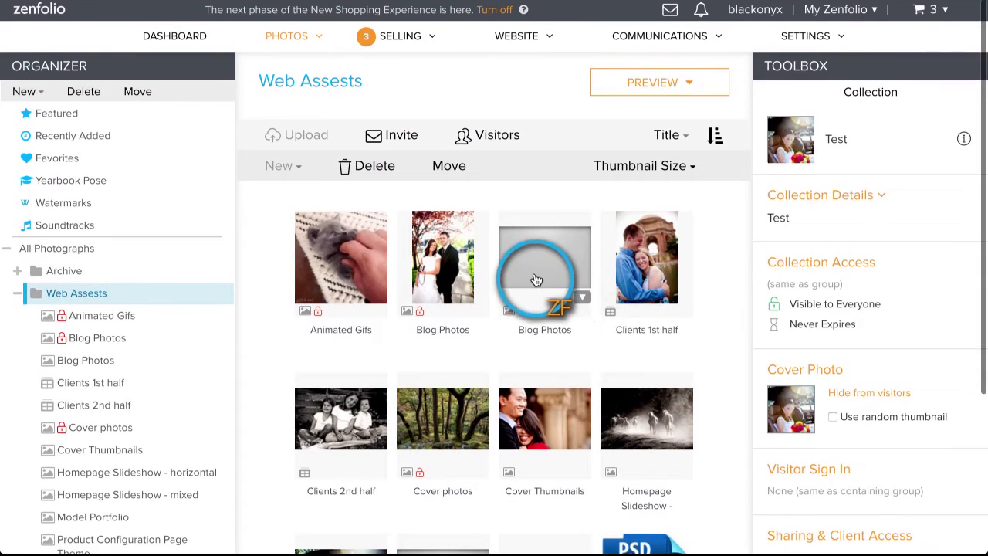
click(527, 284)
click(807, 287)
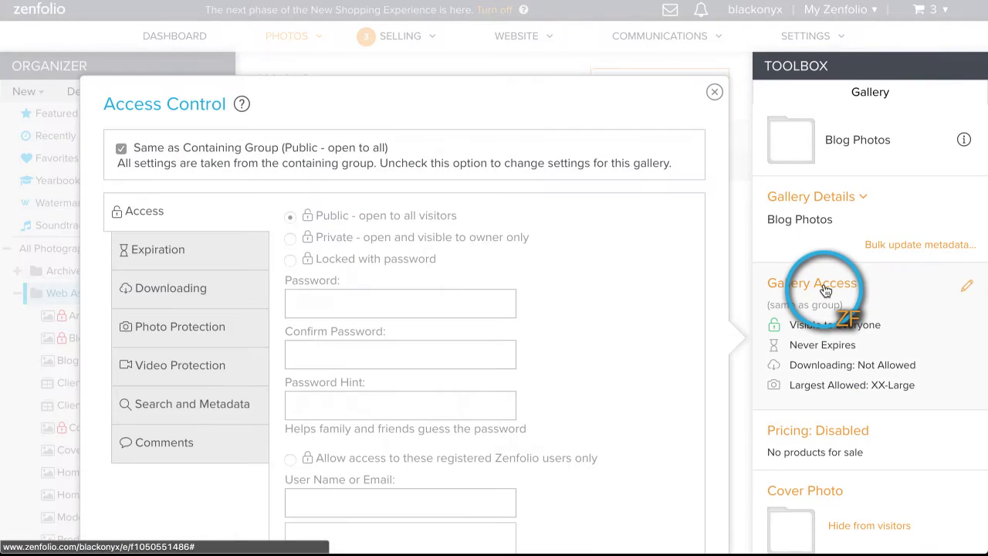
click(121, 148)
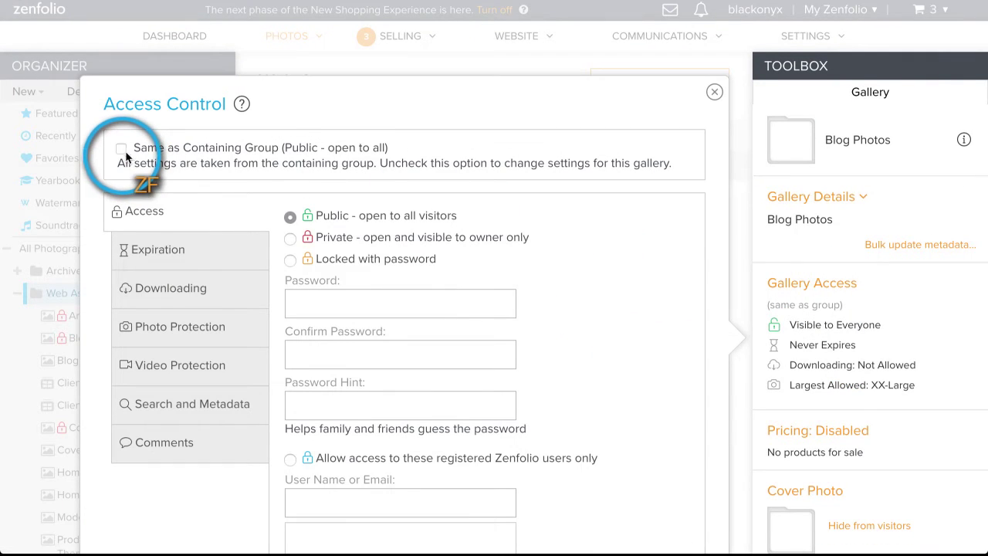
click(194, 406)
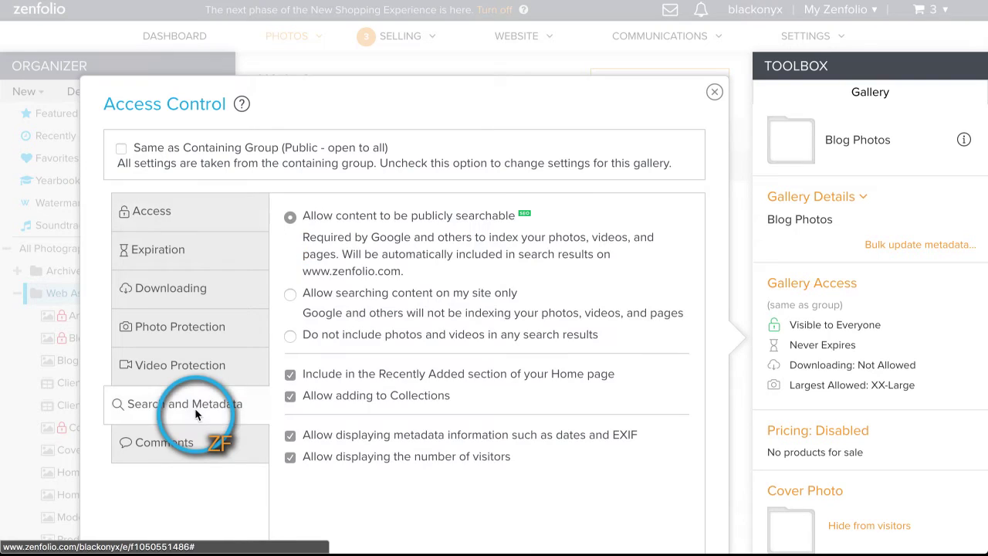
click(291, 336)
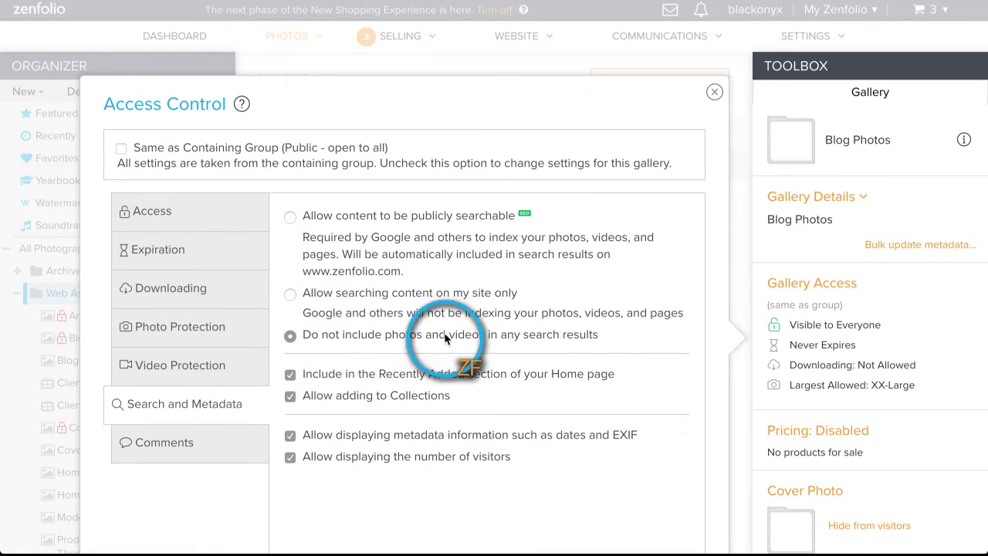
Turn off Recently Added inclusion, adding to Collections, metadata display and visitor number display for the gallery, and save the access settings.
scroll(617, 348, down, 3)
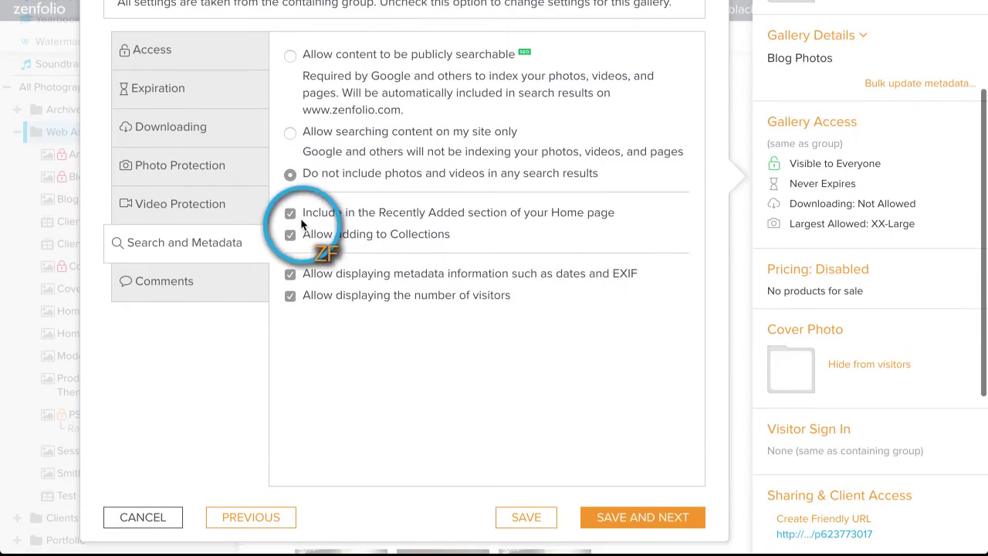
click(291, 212)
click(291, 234)
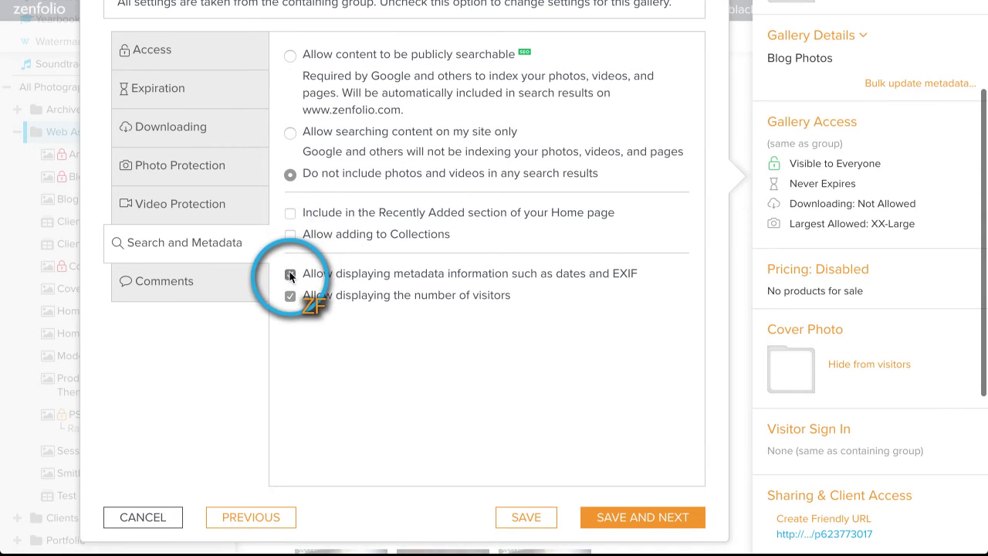
click(291, 274)
click(290, 295)
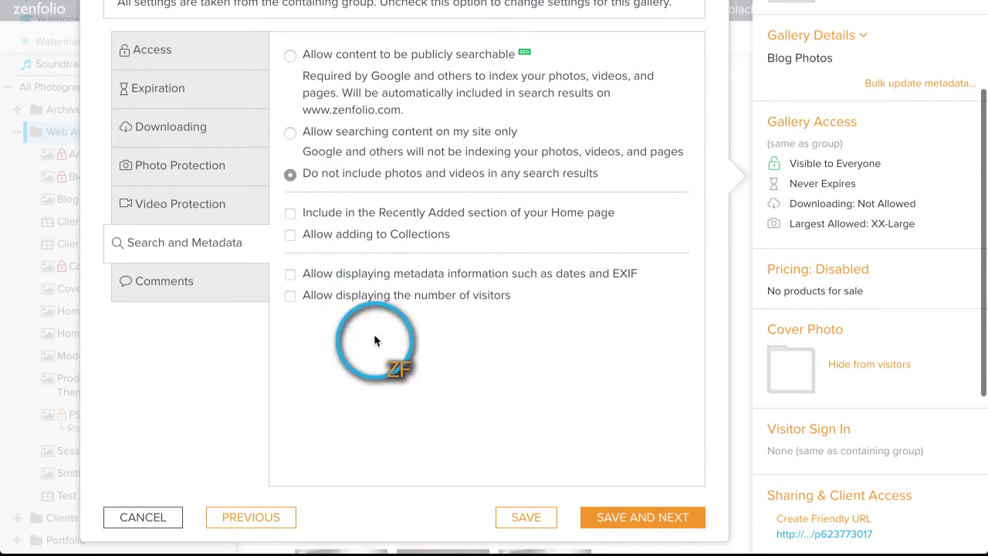
click(533, 521)
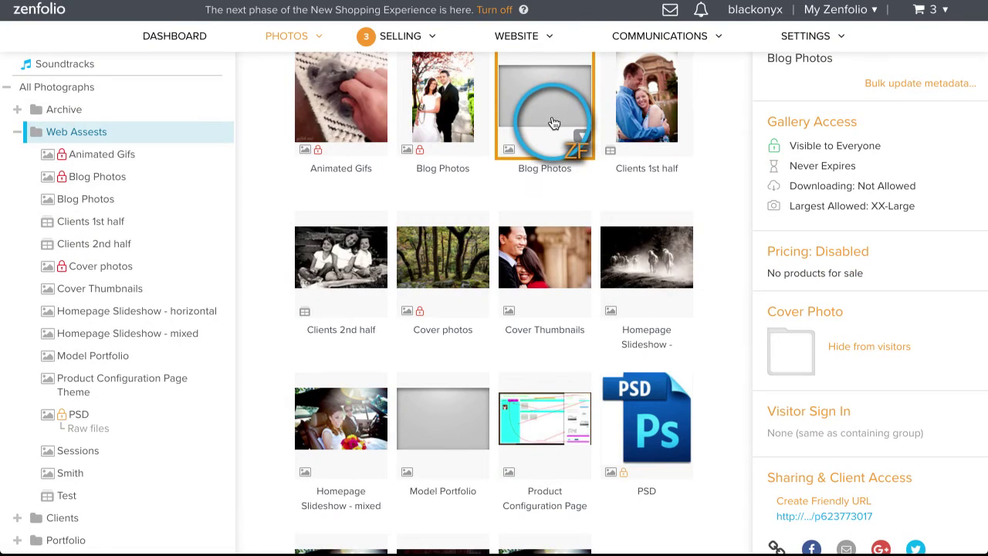
Recheck the new Blog Photos gallery's access level and search and metadata options, saving the settings again.
click(812, 122)
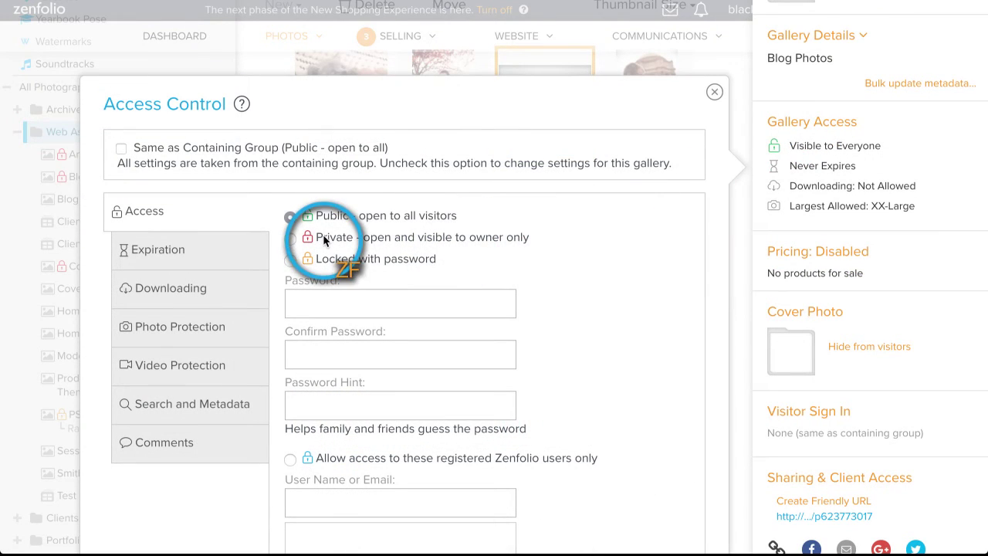
click(212, 401)
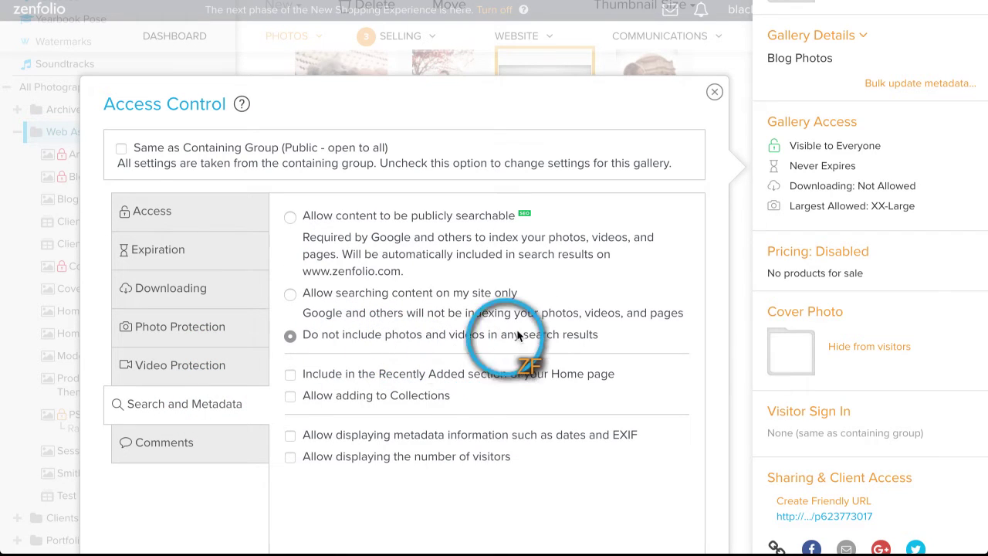
scroll(538, 325, down, 3)
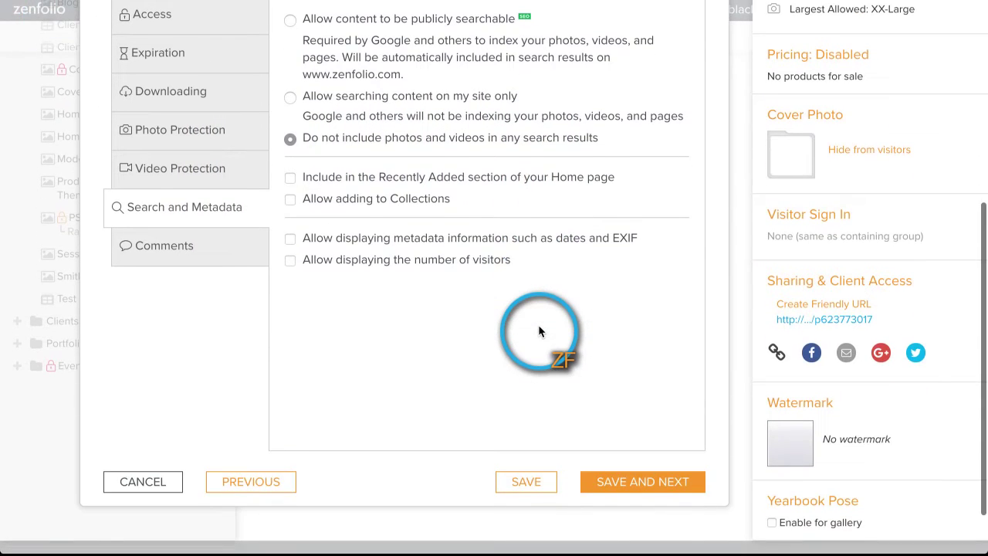
click(515, 474)
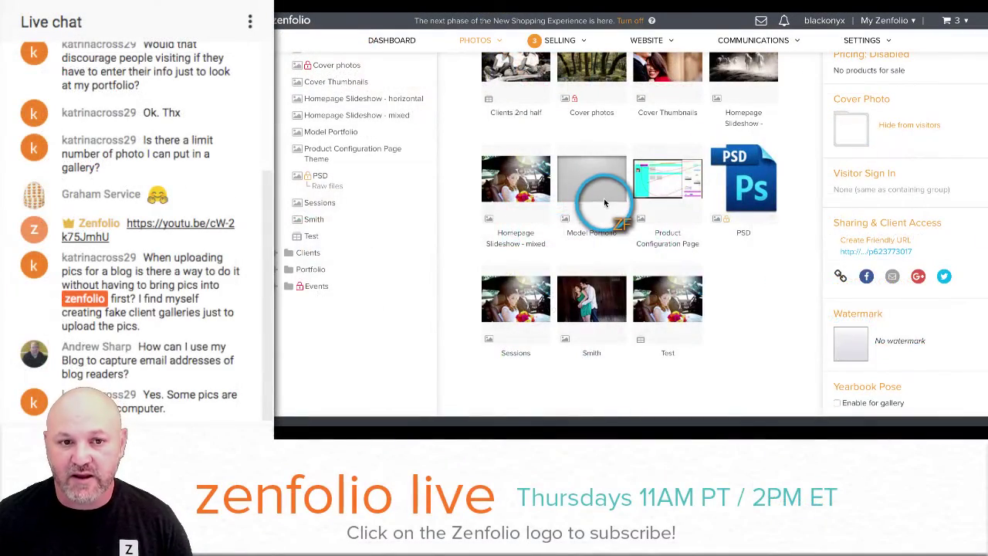
scroll(604, 199, up, 4)
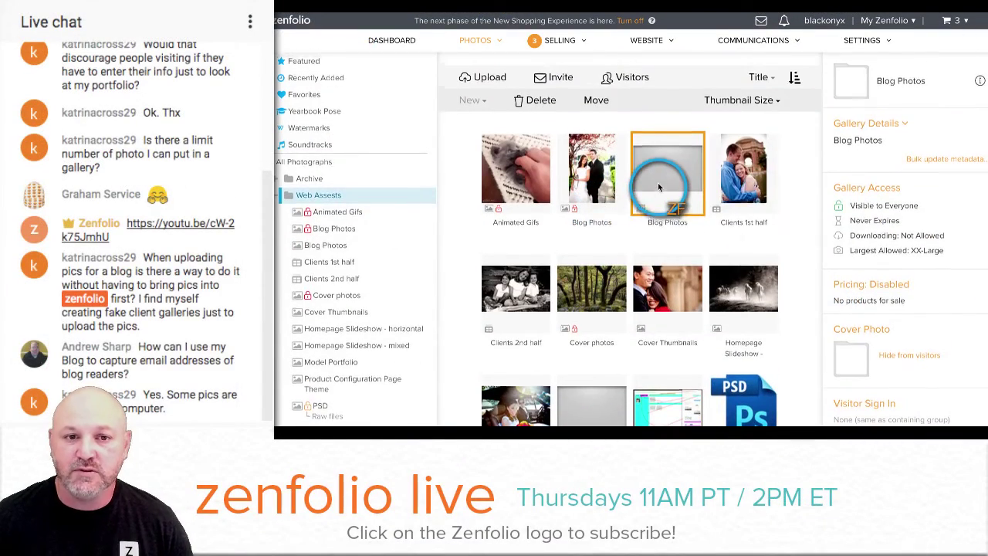
scroll(658, 182, up, 1)
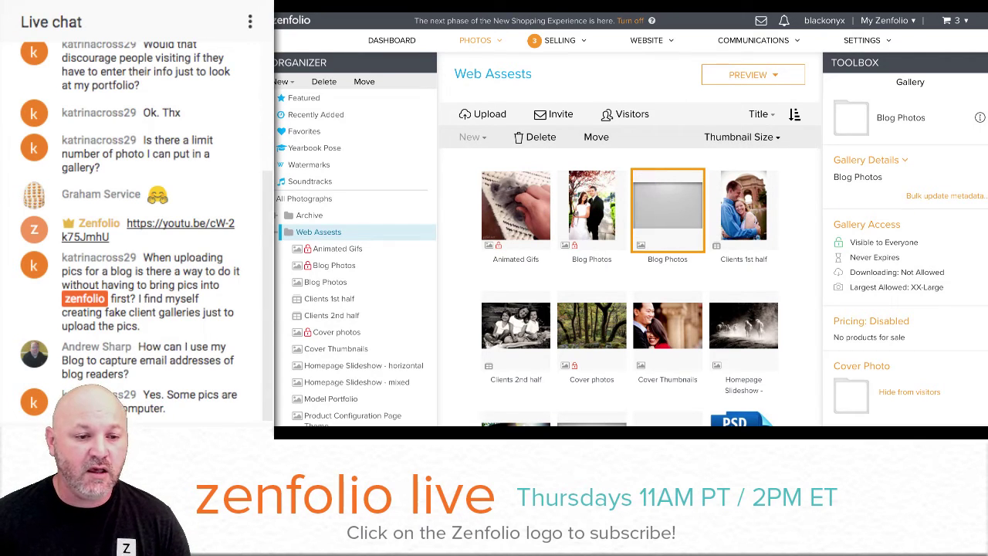
Return to the dashboard, go to the website's blog posts and open the Test Blog draft for editing.
click(393, 48)
mouse_move(856, 48)
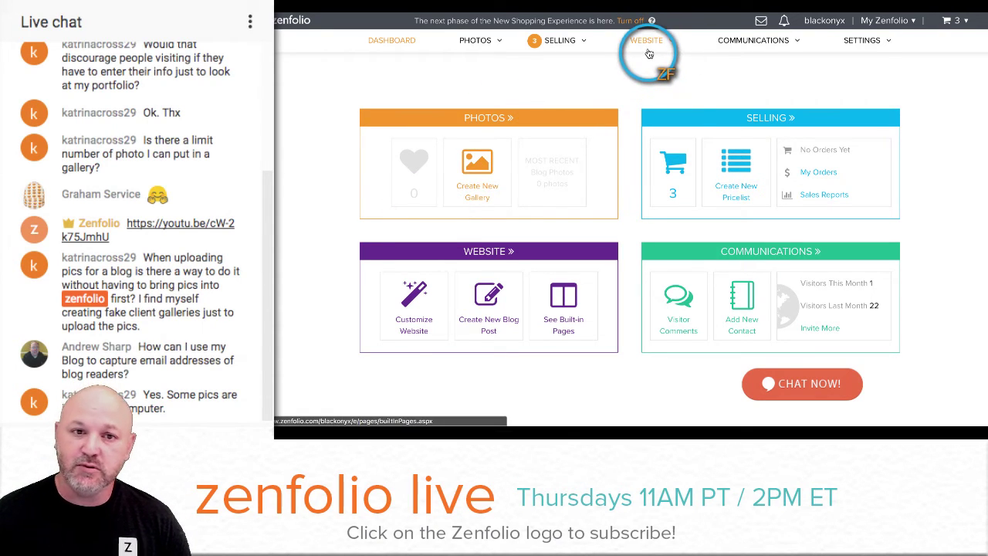
mouse_move(648, 60)
click(625, 161)
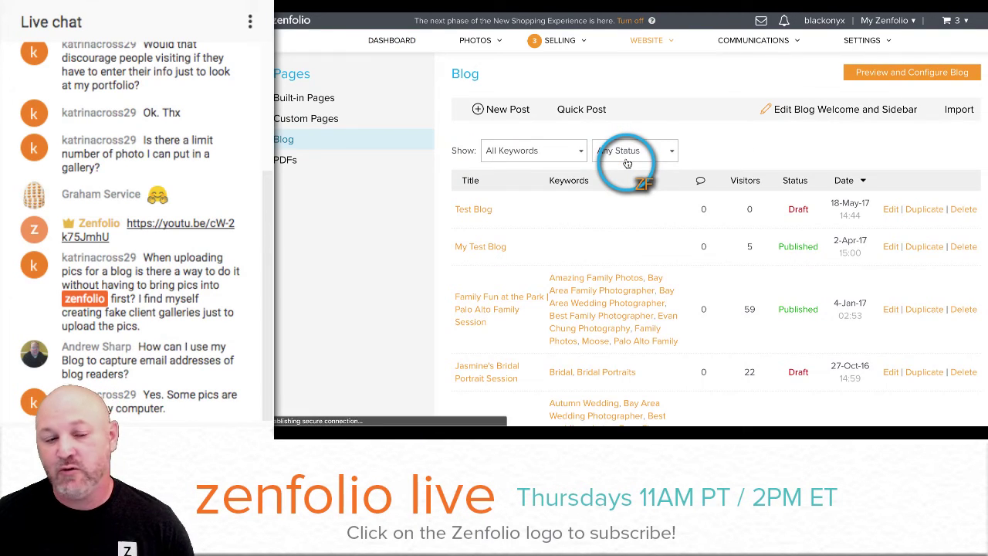
click(474, 210)
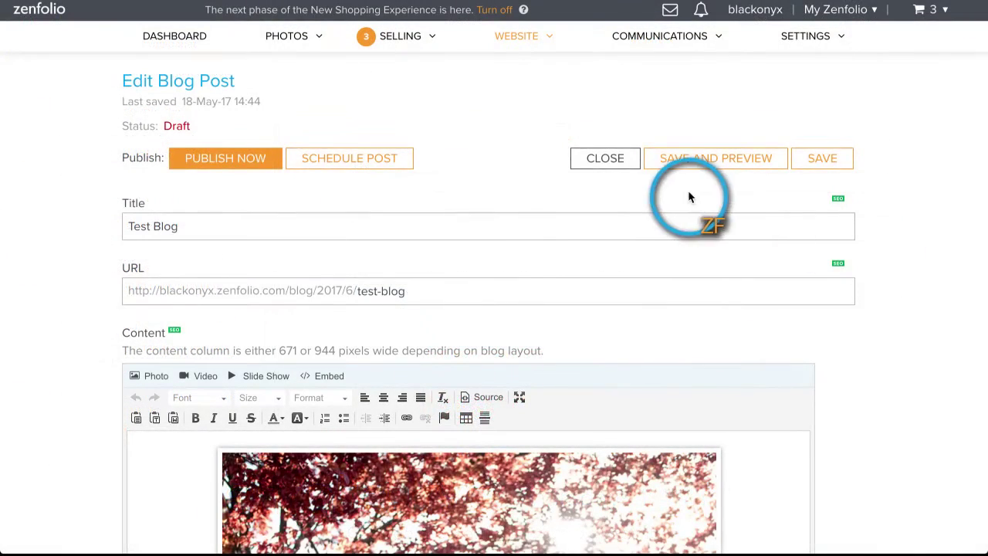
Examine the HTML source code behind the Test Blog post's photos and return to the visual editor.
scroll(643, 193, down, 2)
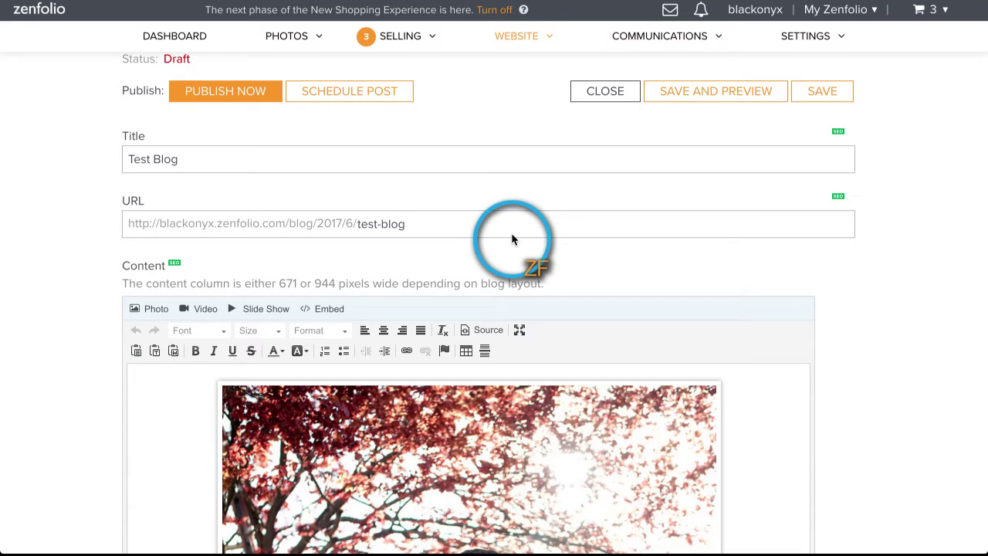
click(487, 329)
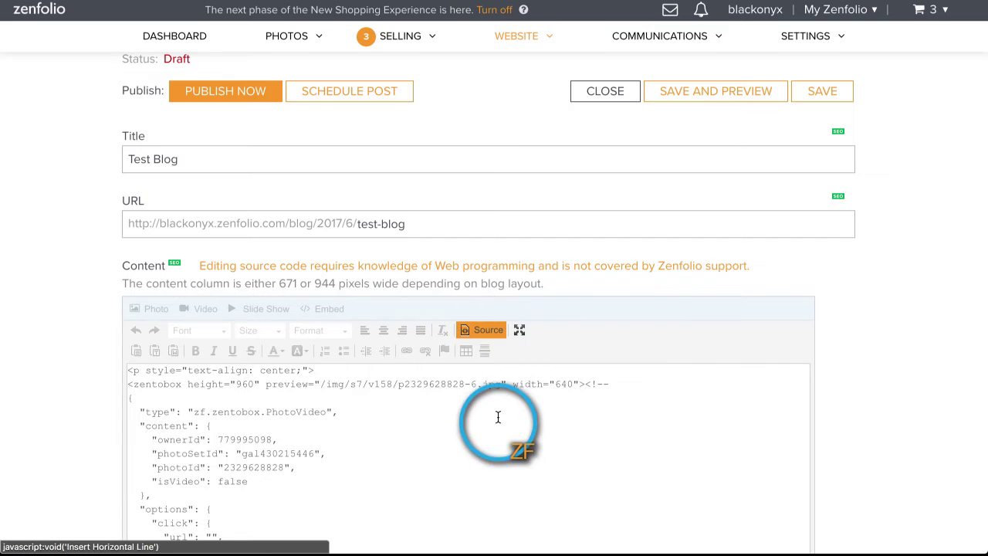
scroll(496, 417, up, 1)
scroll(432, 482, down, 2)
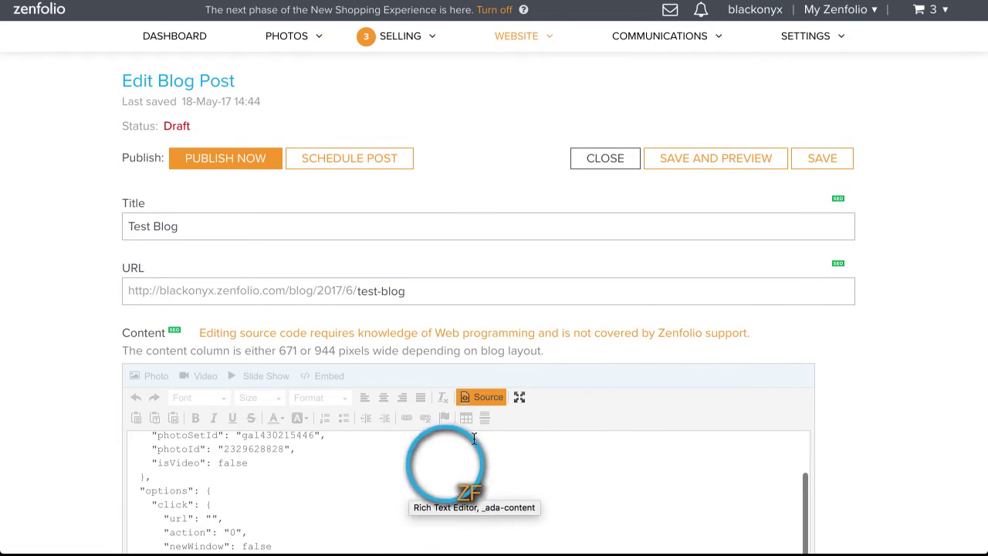
scroll(926, 294, down, 3)
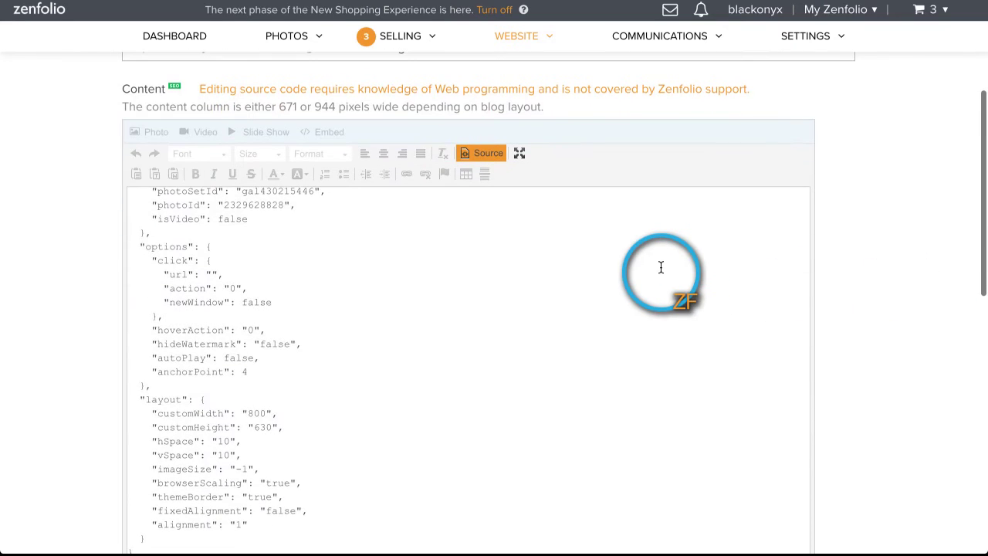
scroll(661, 267, down, 4)
scroll(661, 267, down, 5)
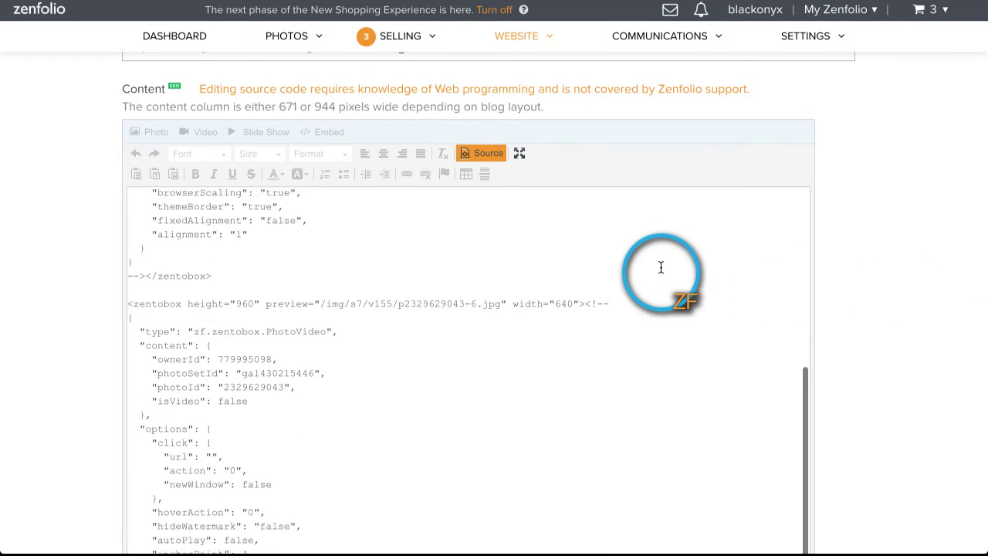
scroll(541, 231, up, 1)
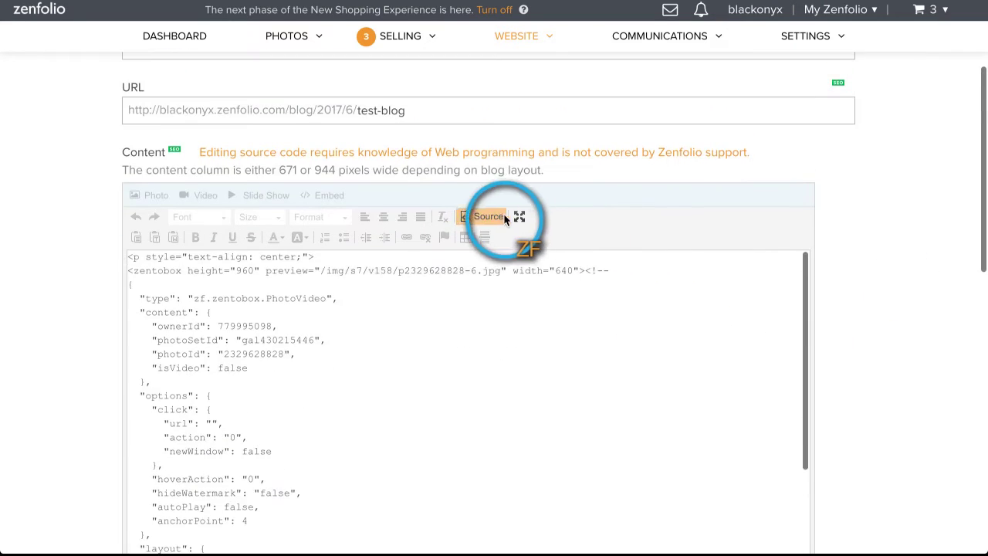
click(494, 216)
scroll(710, 347, down, 1)
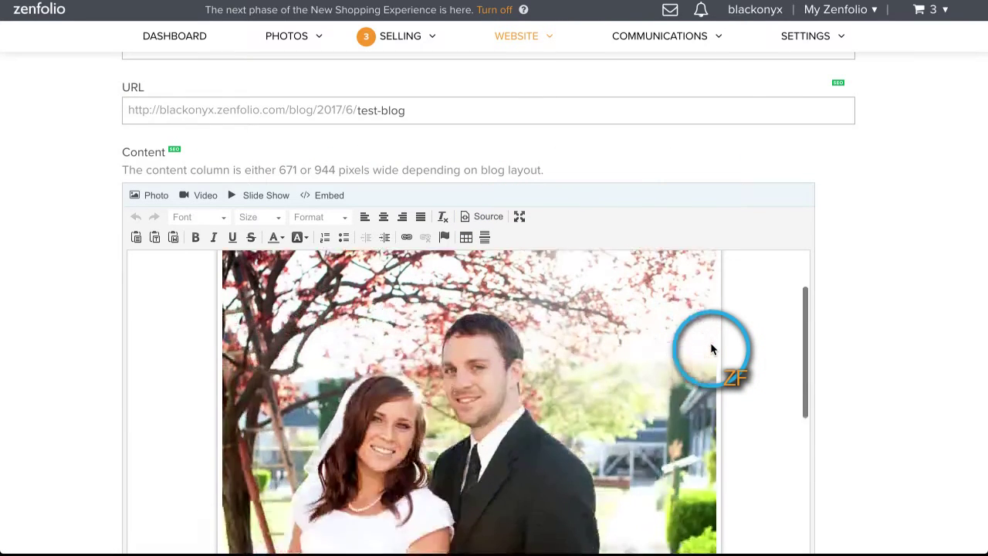
scroll(714, 344, up, 2)
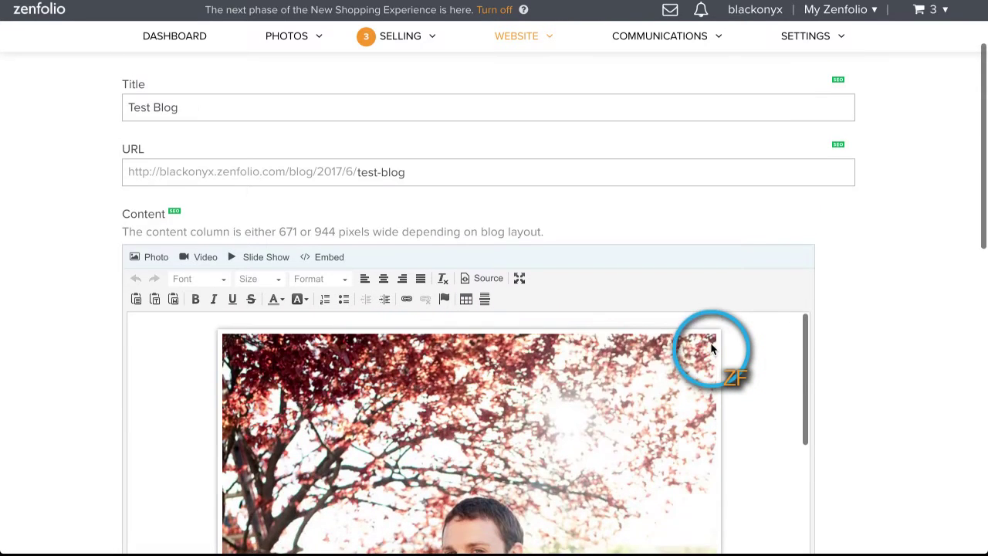
Add two blank lines above the first photo's code in the post's HTML source and return to the visual editor.
click(199, 342)
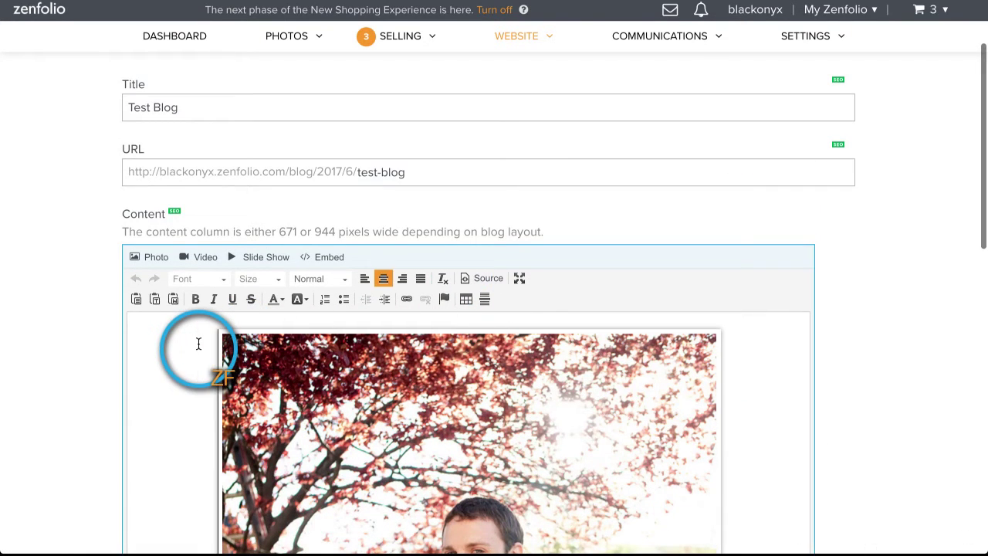
click(484, 279)
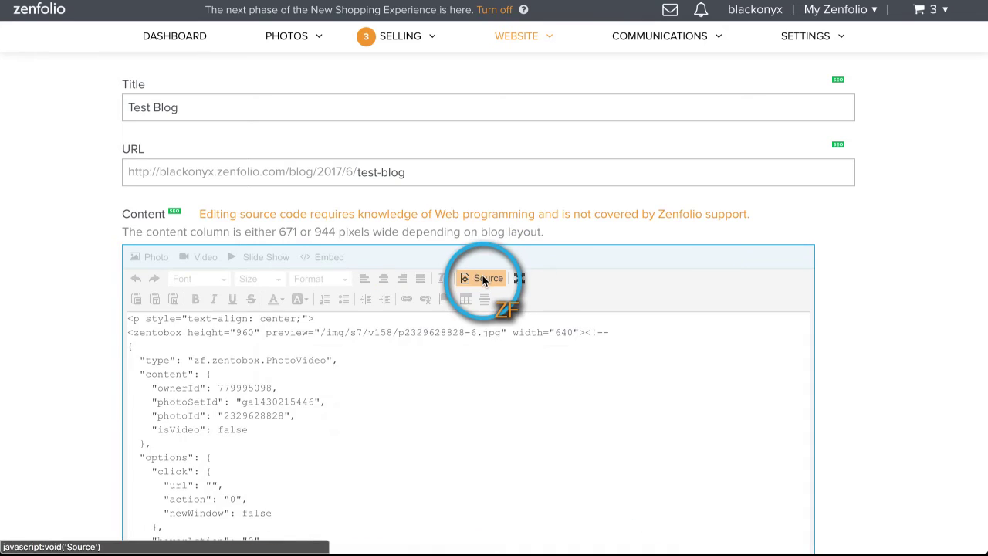
click(127, 318)
key(Return)
key(Return)
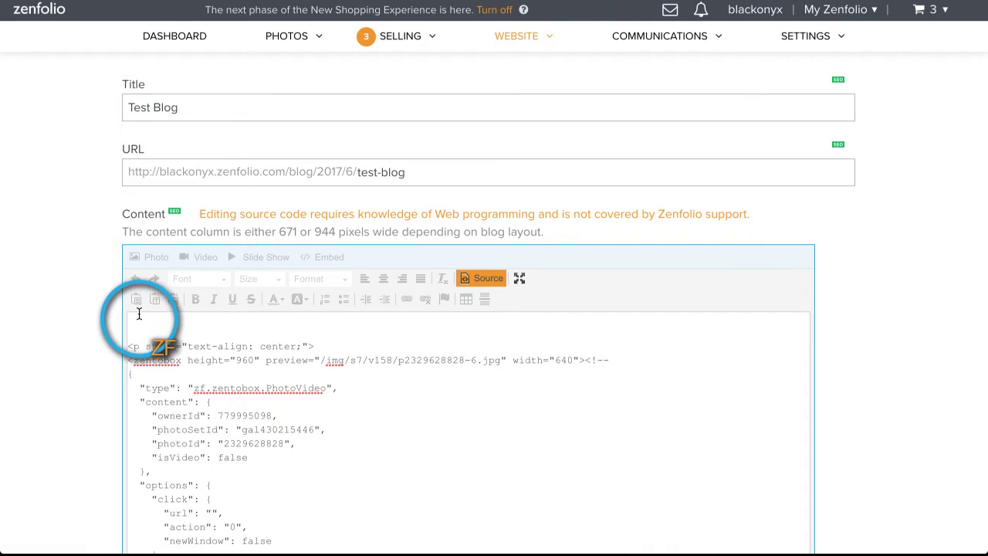
click(140, 314)
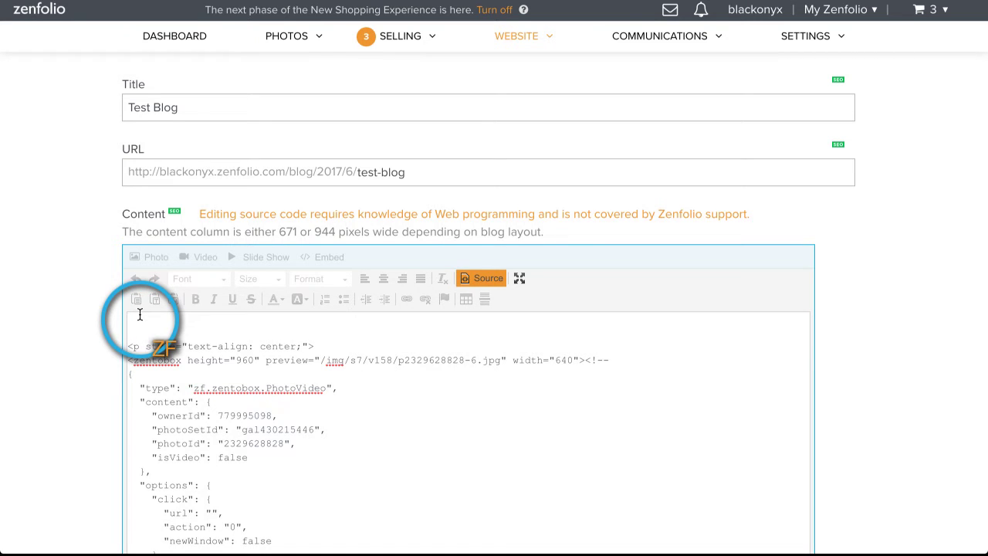
click(480, 278)
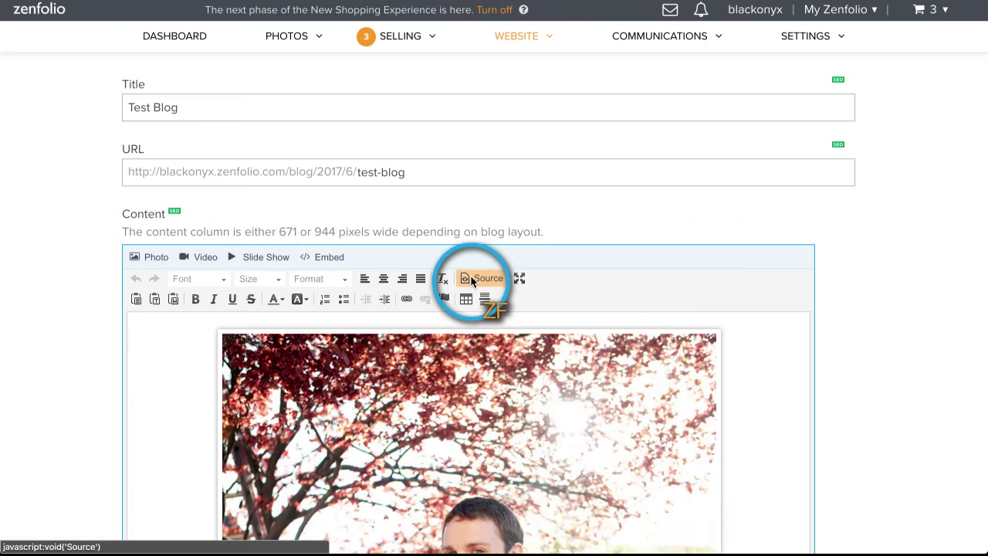
Inspect the Embed dialog for pasting HTML code into the post and cancel it without inserting anything.
click(320, 259)
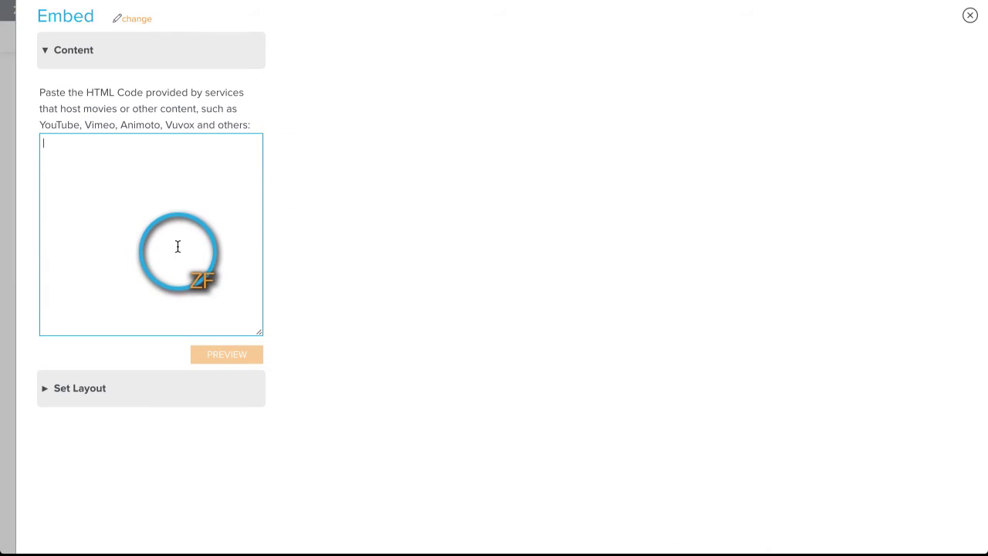
scroll(848, 323, down, 2)
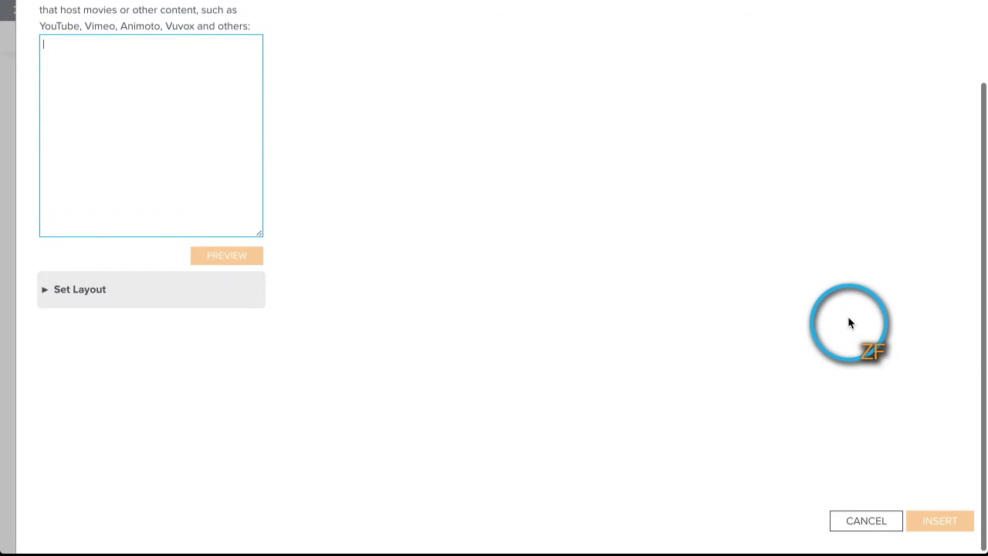
click(857, 520)
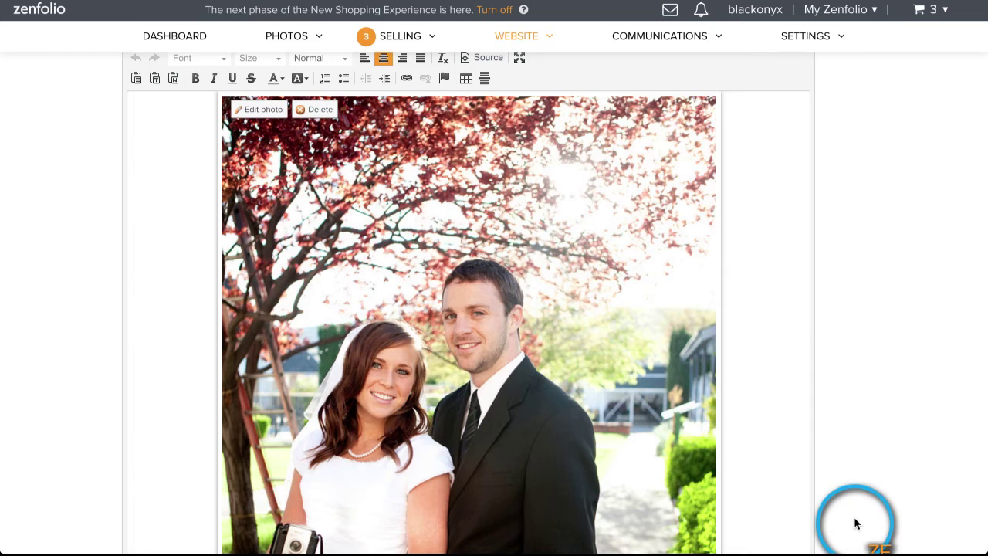
scroll(785, 199, up, 3)
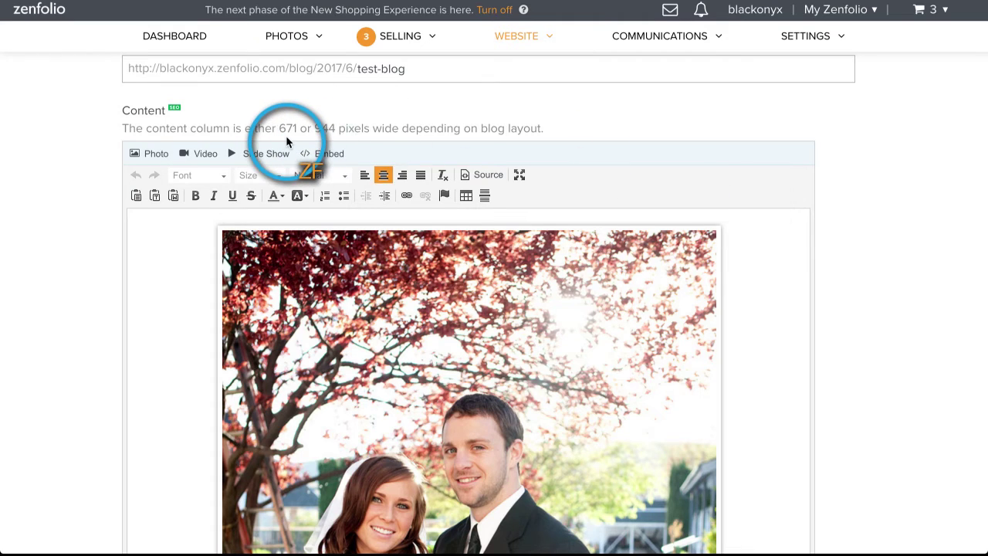
Show the blog post's HTML source once more and leave the post for the dashboard.
click(487, 177)
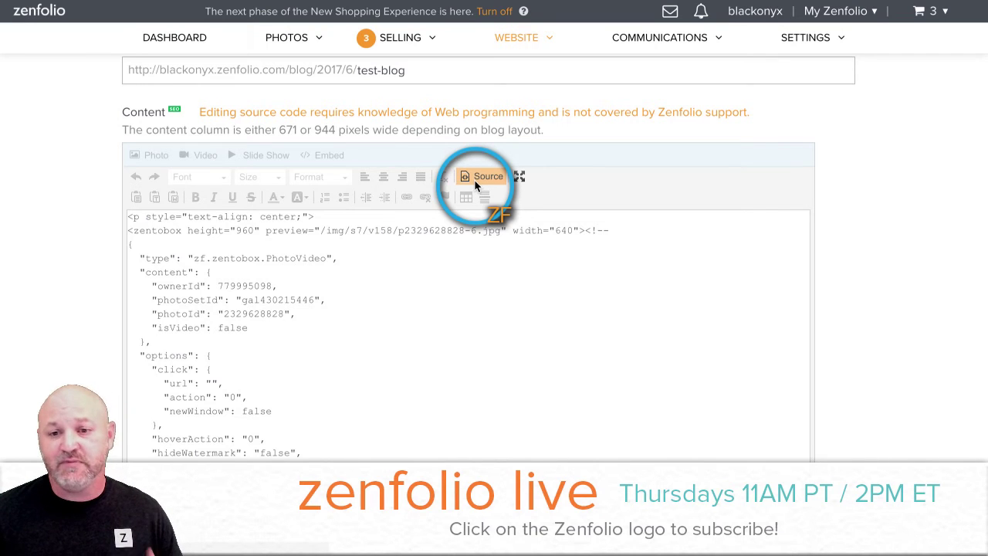
scroll(476, 184, up, 3)
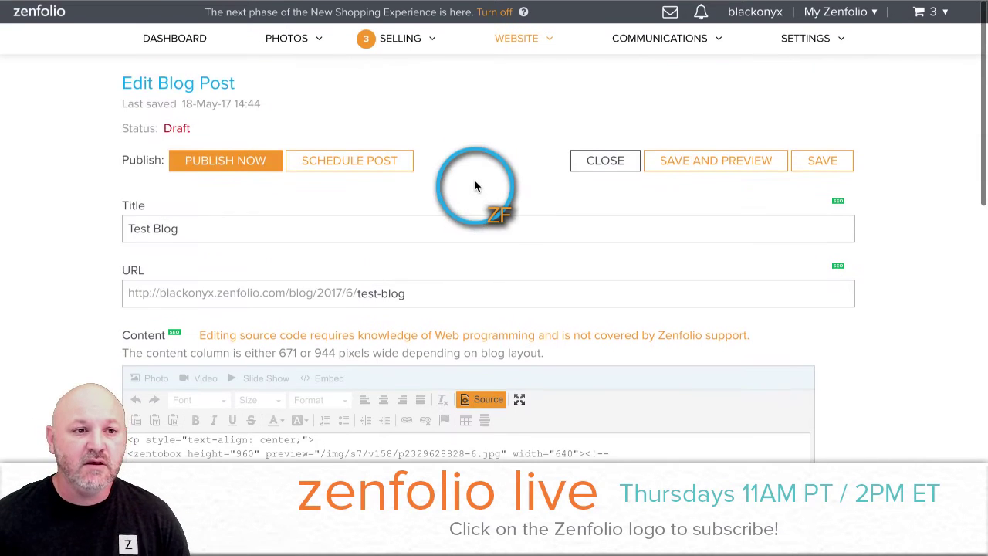
click(173, 39)
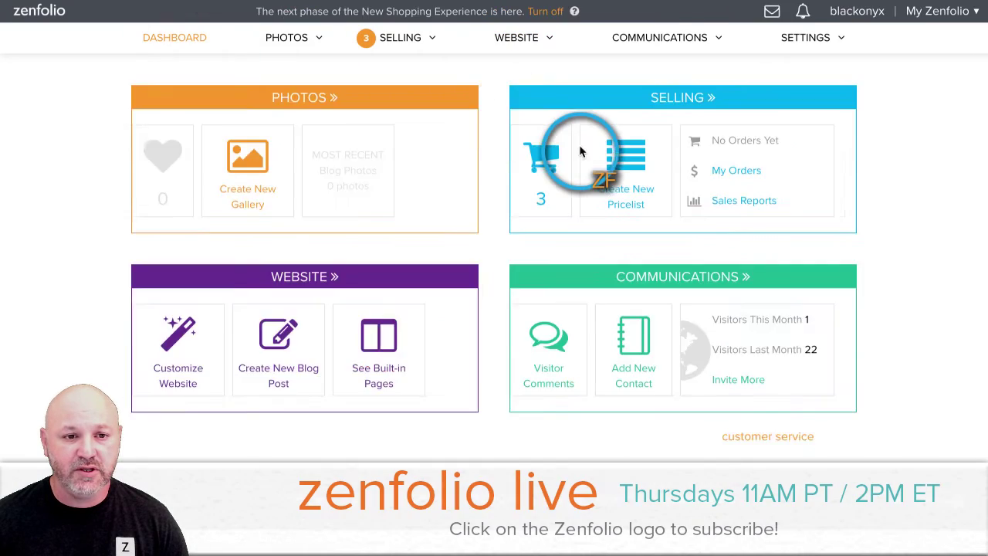
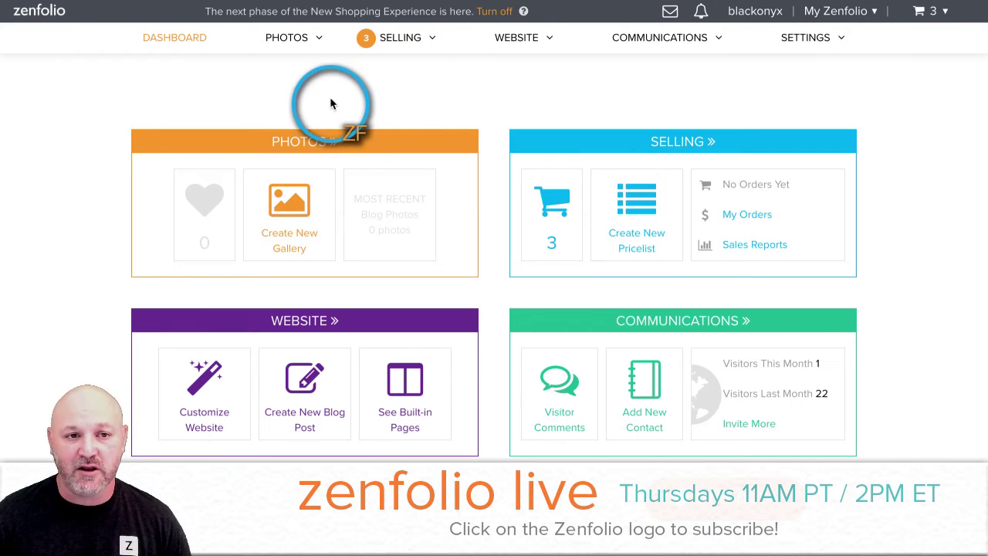
Open the Shopping Cart Reminders page in the Selling settings and check the option for sending reminder emails.
click(810, 48)
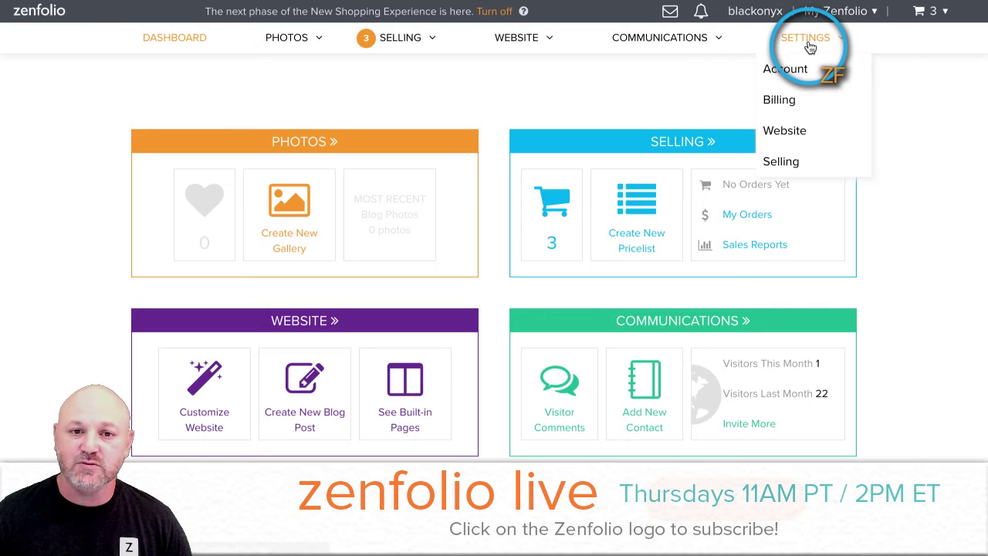
click(800, 164)
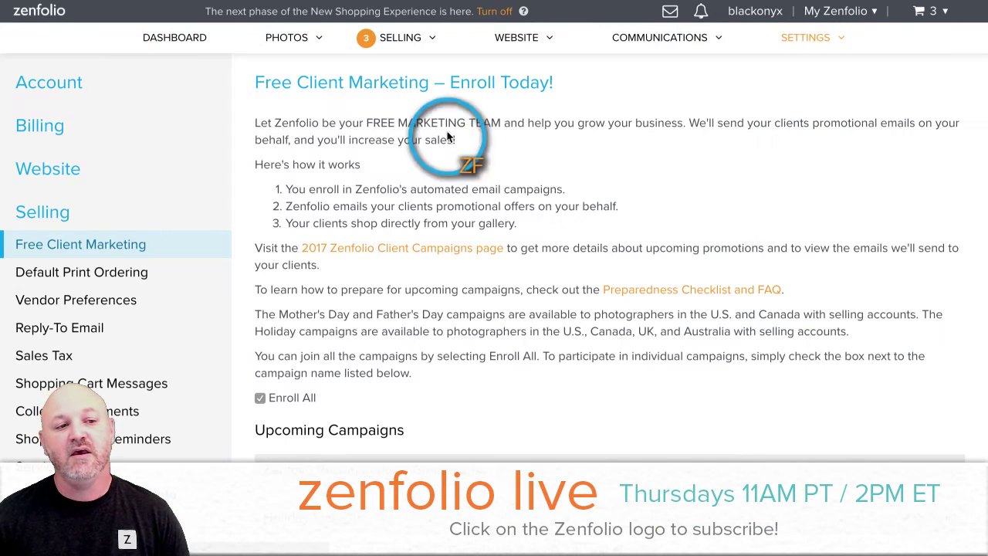
scroll(159, 205, down, 3)
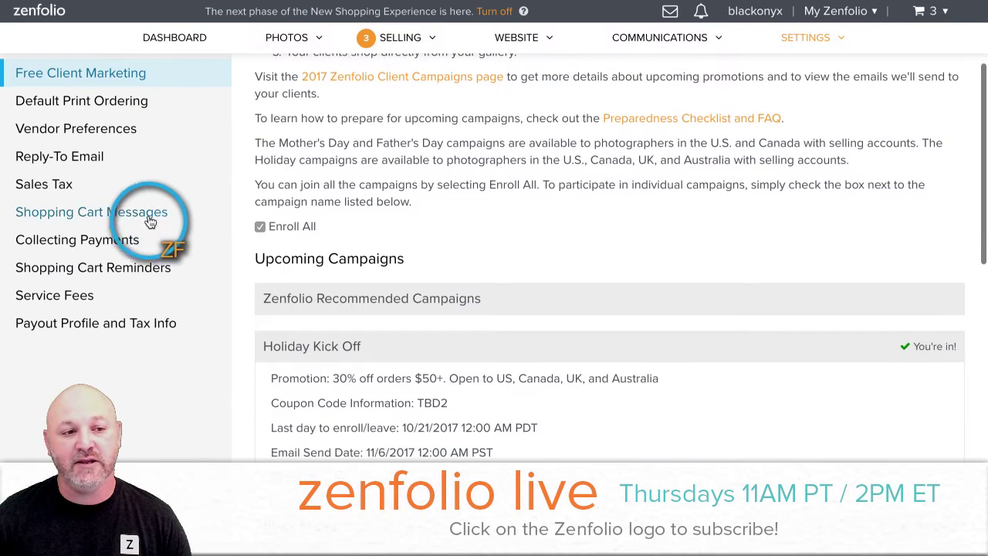
click(56, 277)
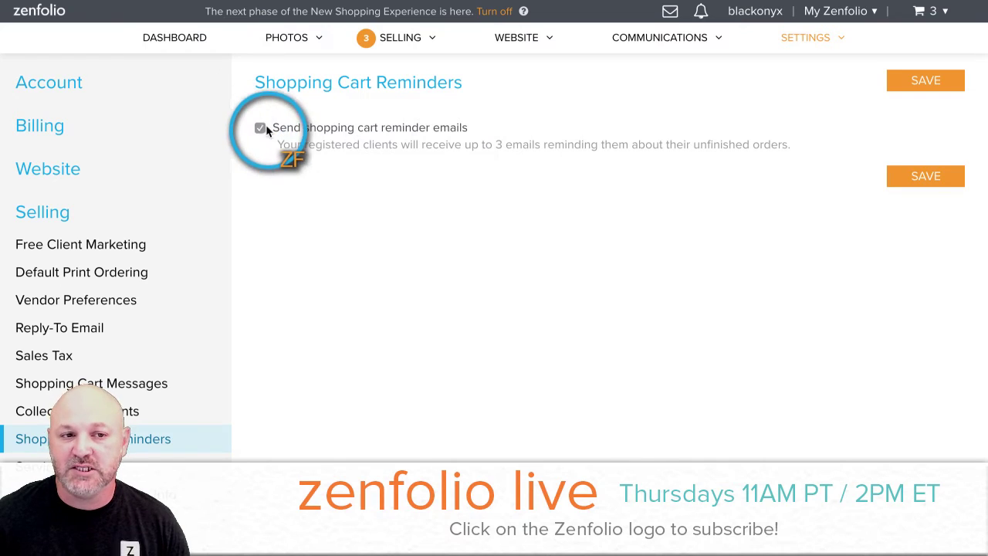
Return to the dashboard, go to the website's built-in pages and open the Contact page for customizing.
click(171, 40)
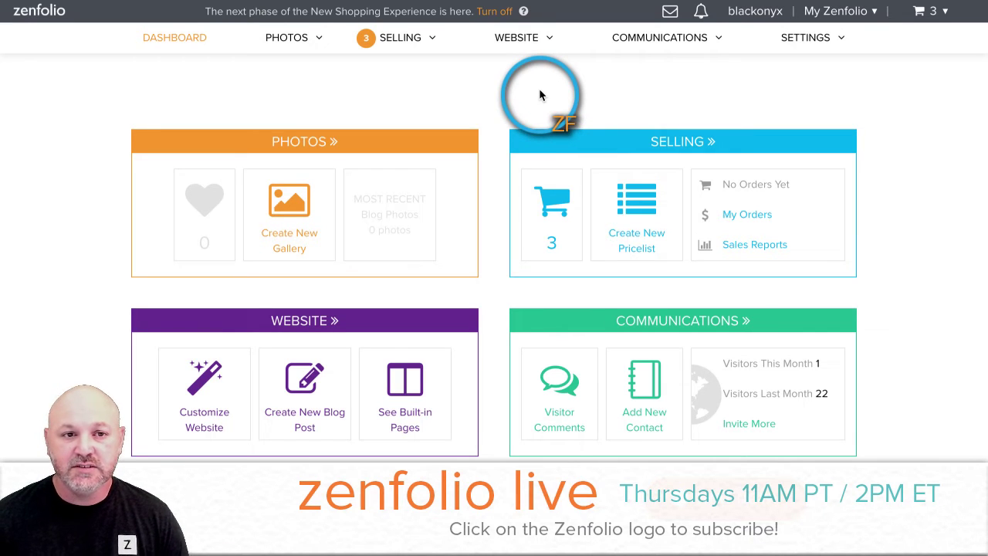
mouse_move(521, 39)
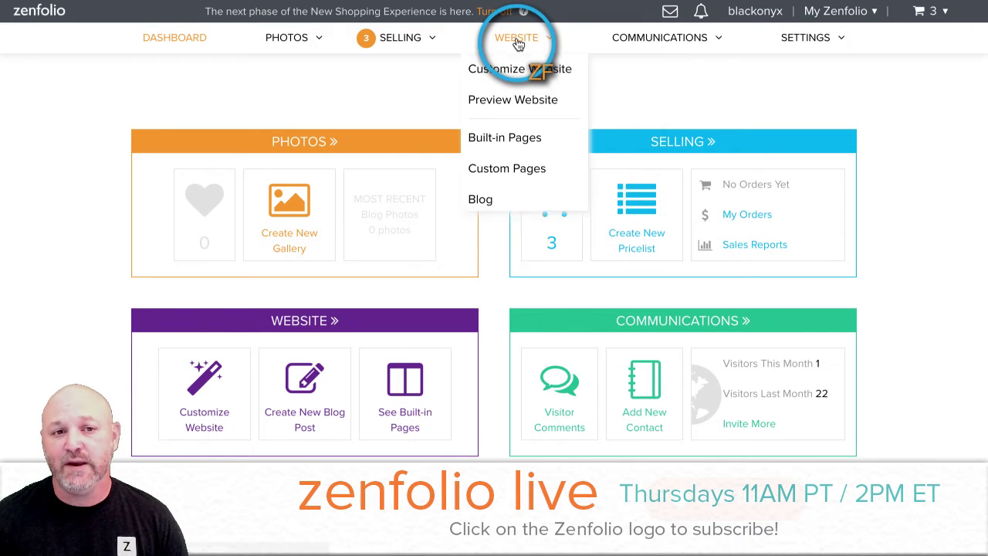
click(503, 139)
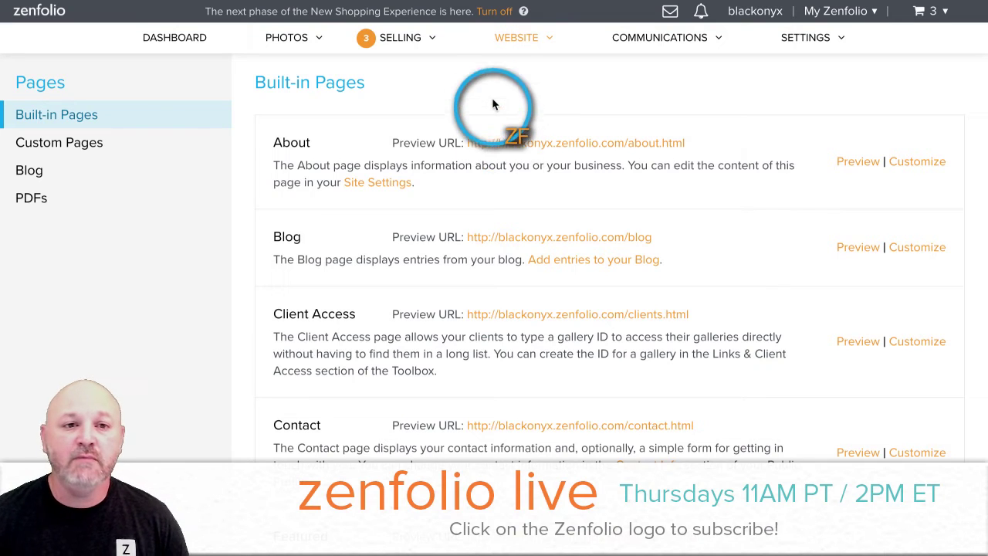
scroll(542, 68, down, 2)
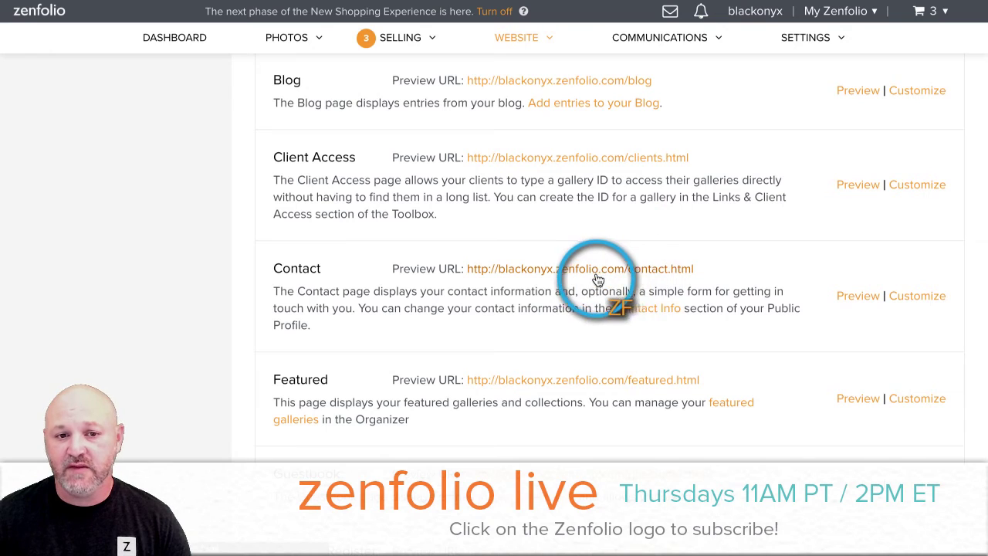
click(931, 298)
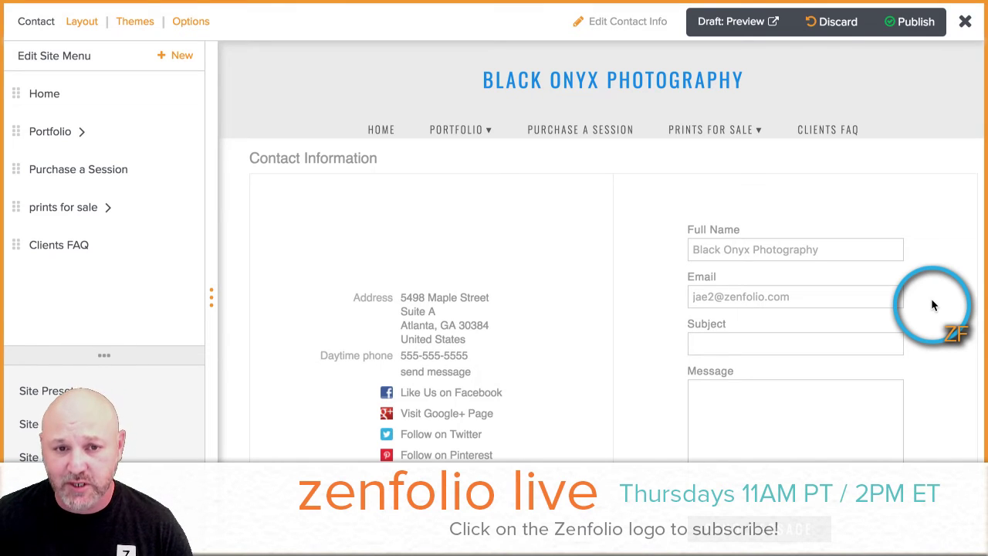
Open the Contact page's options and make the phone number a required contact field.
click(192, 29)
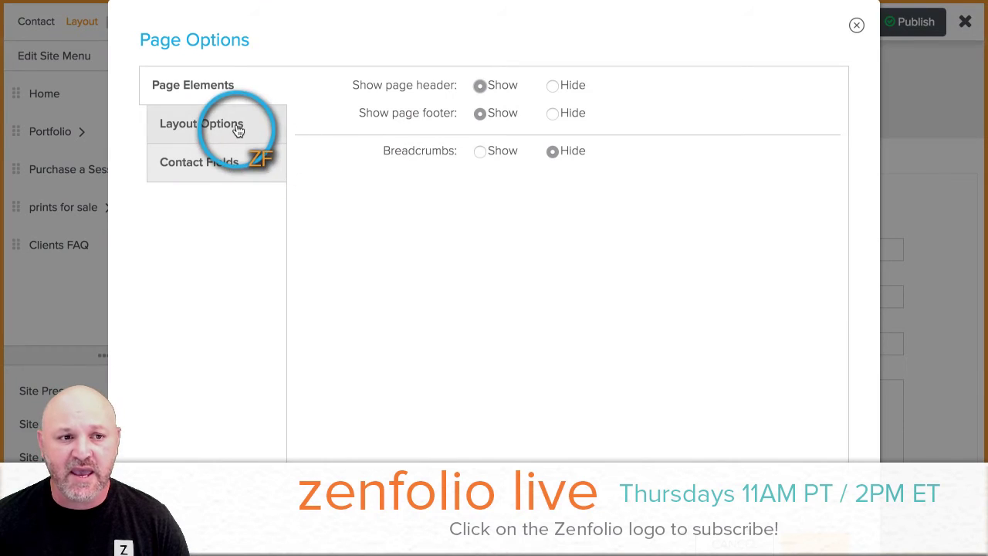
click(225, 163)
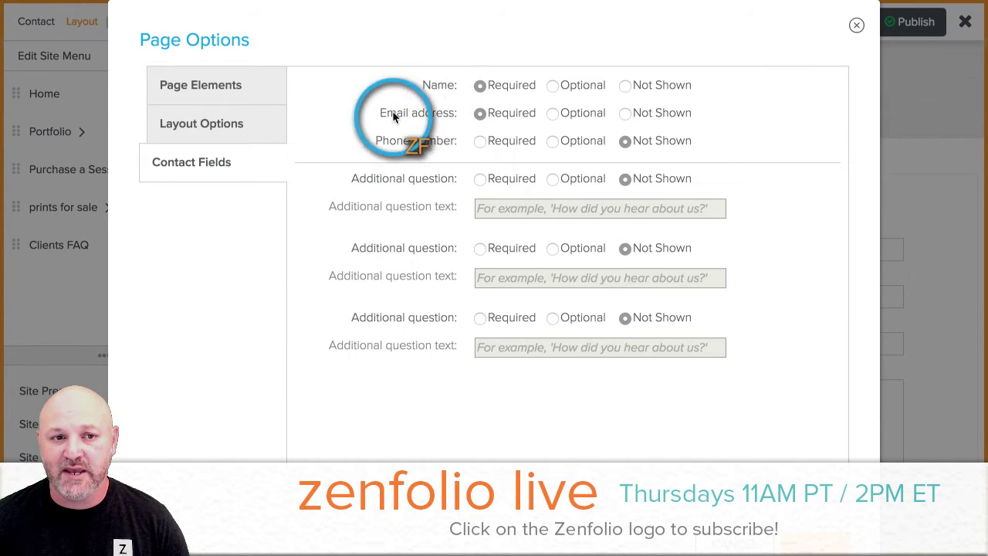
click(482, 141)
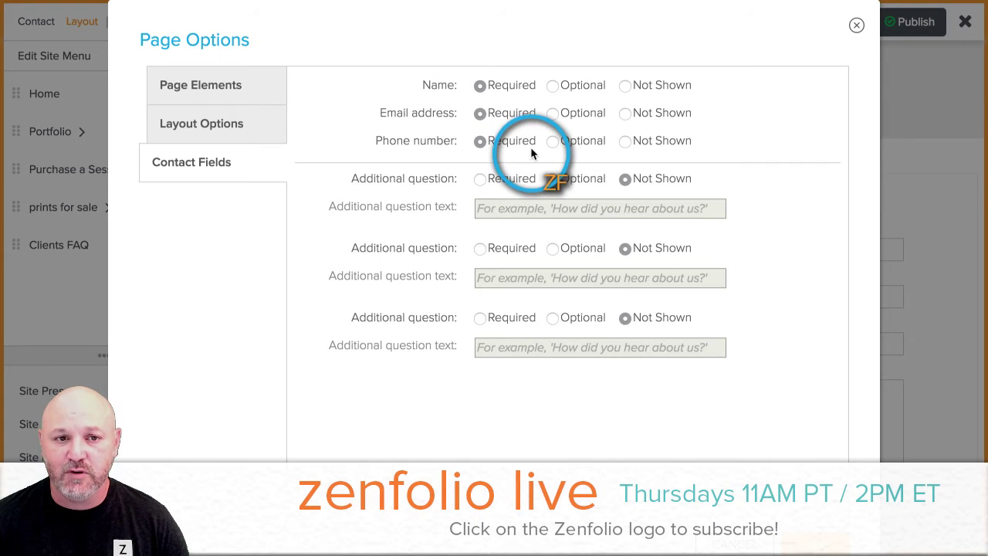
Add the optional additional question "How did you hear about us?" to the contact form and apply the page options.
scroll(448, 197, down, 1)
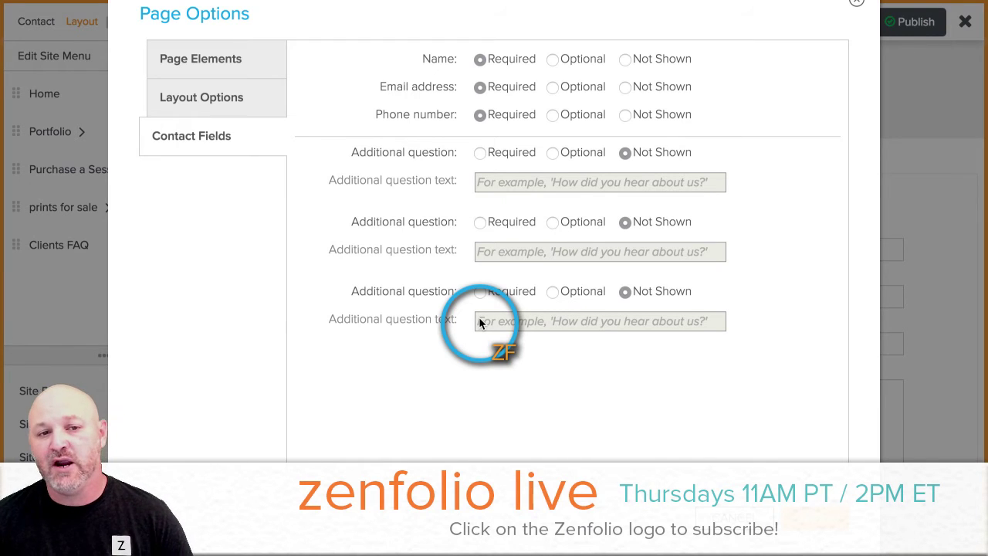
click(552, 153)
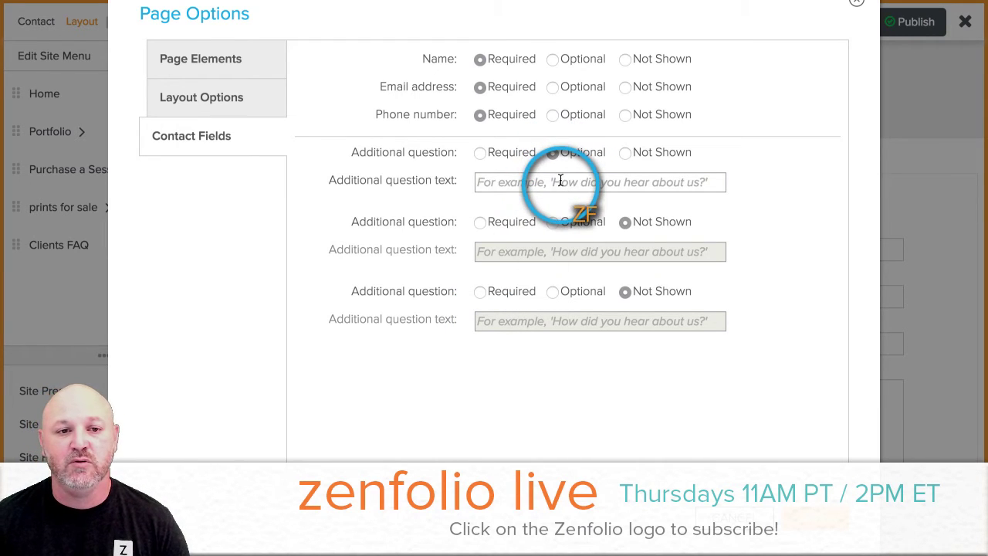
click(561, 181)
text(H)
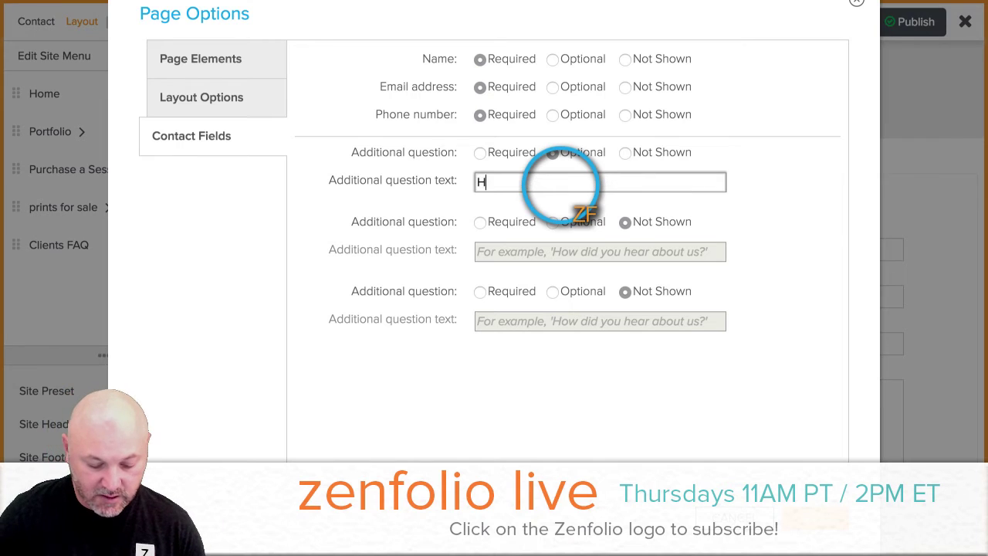
text(ow did you hea)
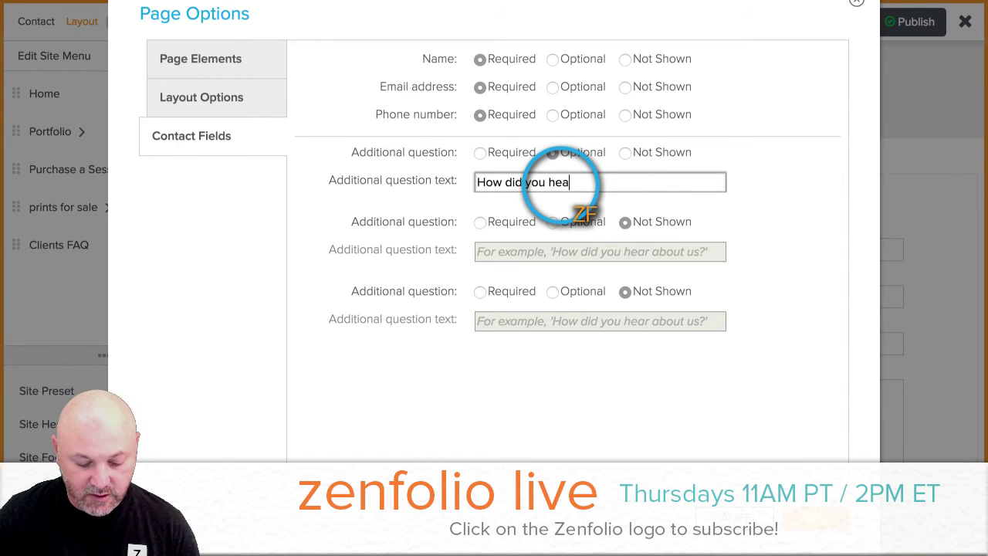
text(r about us?)
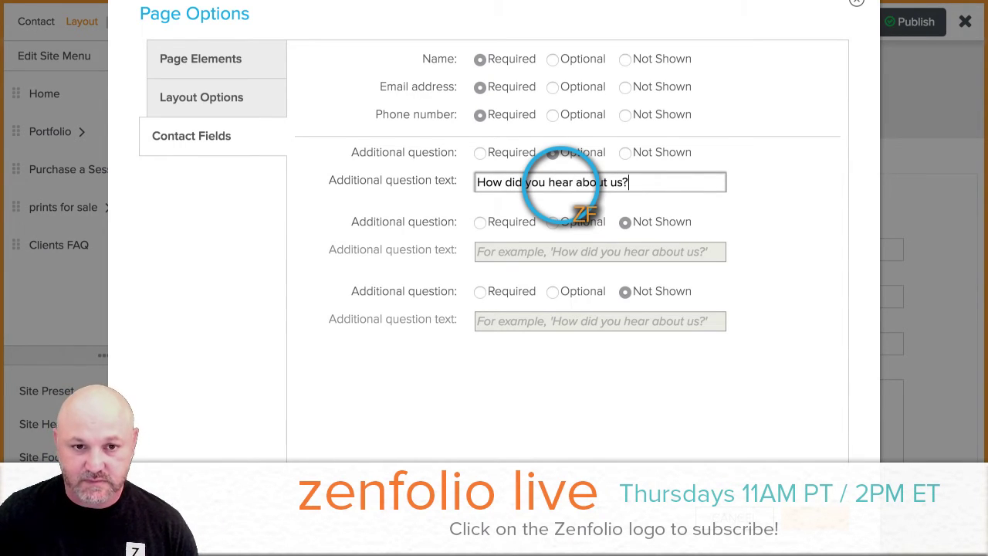
scroll(829, 152, down, 1)
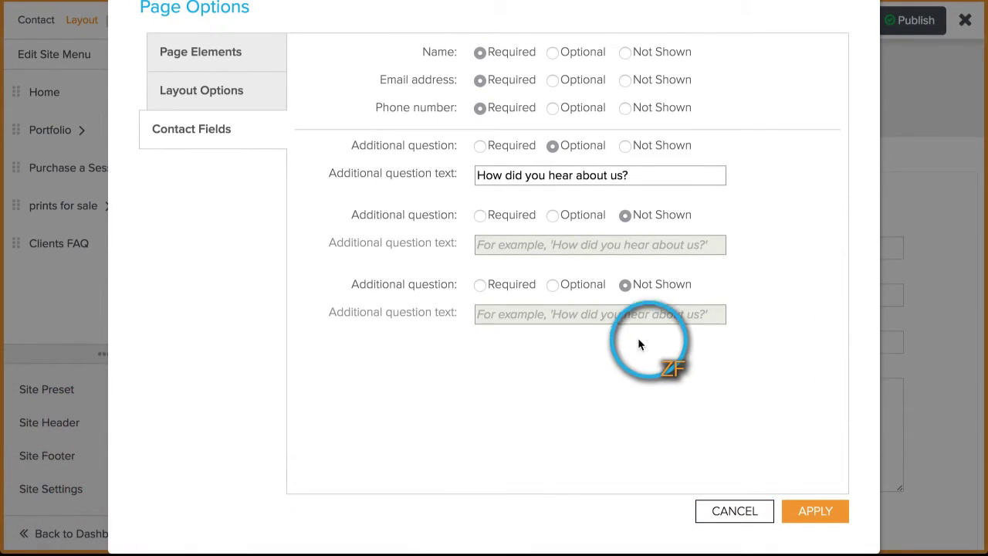
click(815, 511)
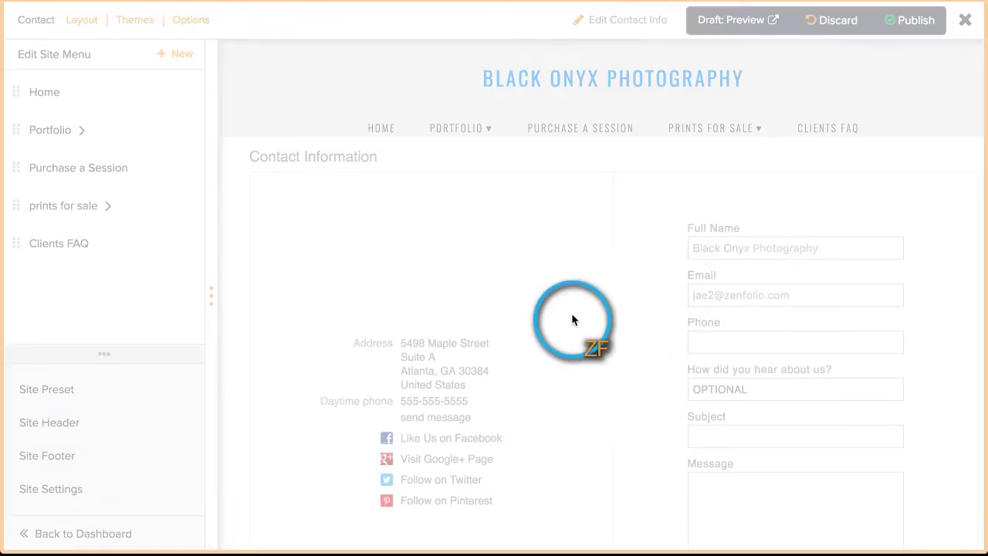
Check the contact form's fields, then leave website customizing with the changes saved but not published.
scroll(772, 386, down, 3)
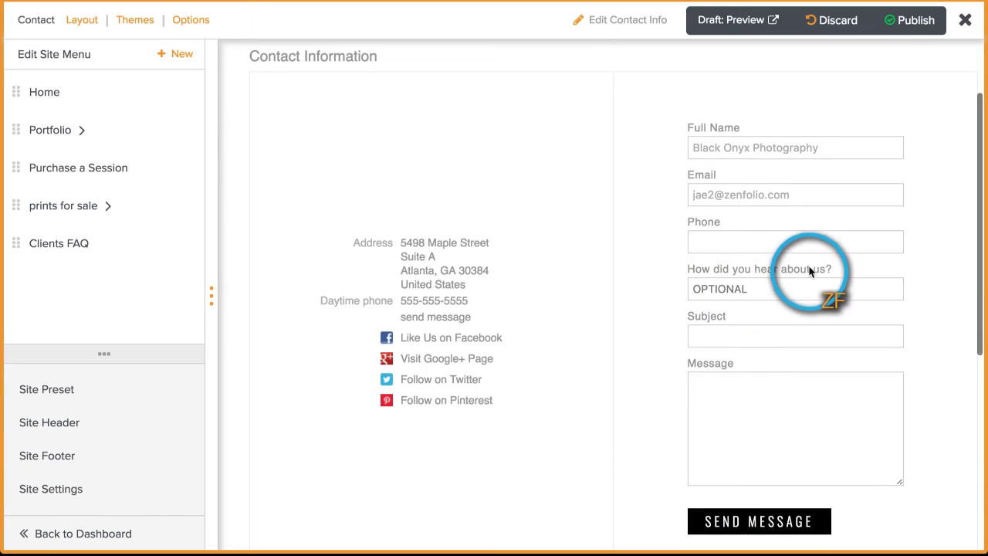
click(697, 288)
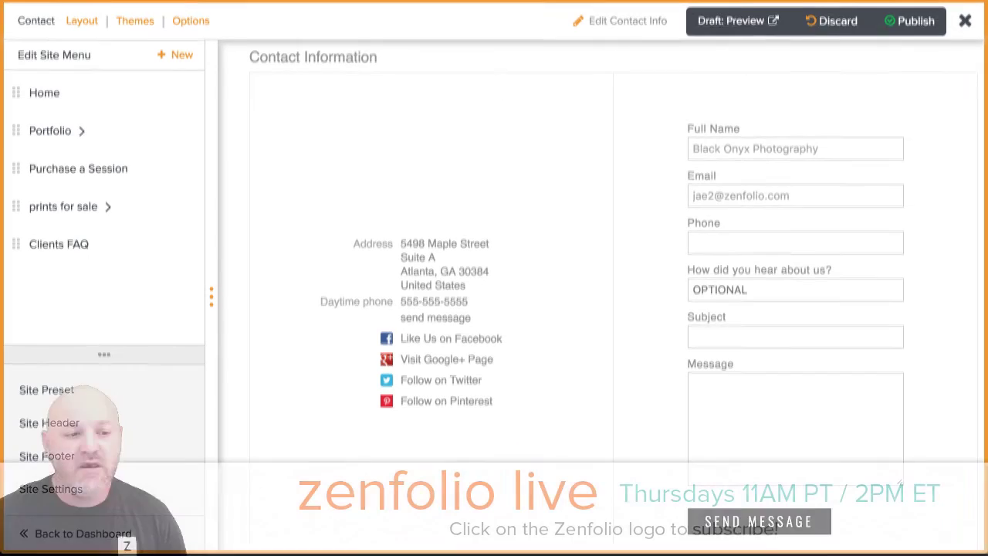
scroll(520, 214, up, 2)
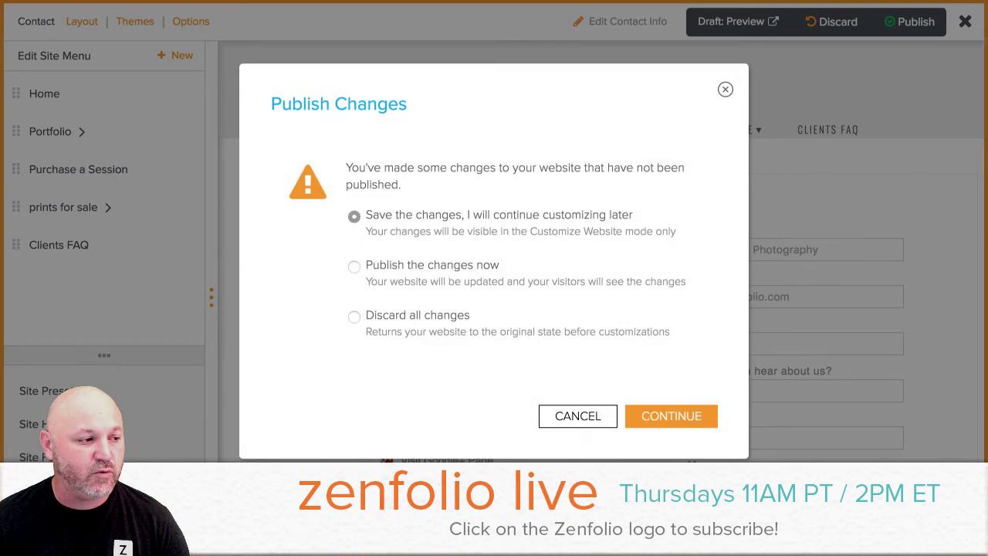
click(637, 417)
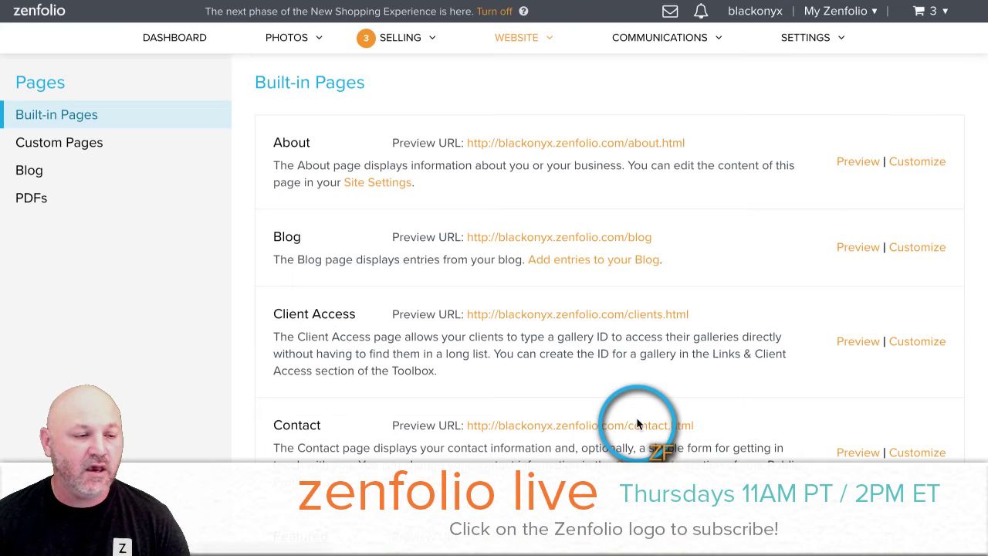
Open the Sessions custom page for editing and show the HTML source of its content.
click(530, 41)
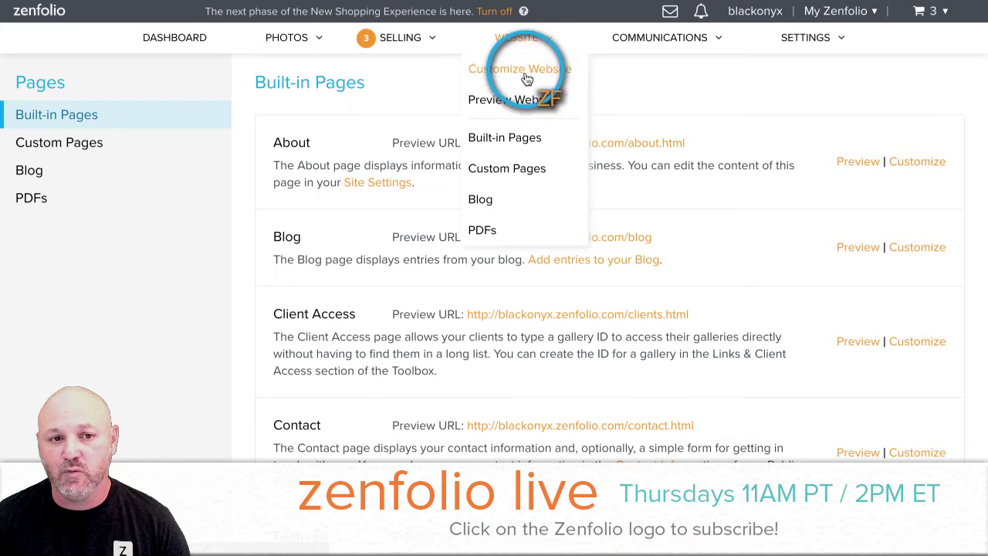
click(521, 176)
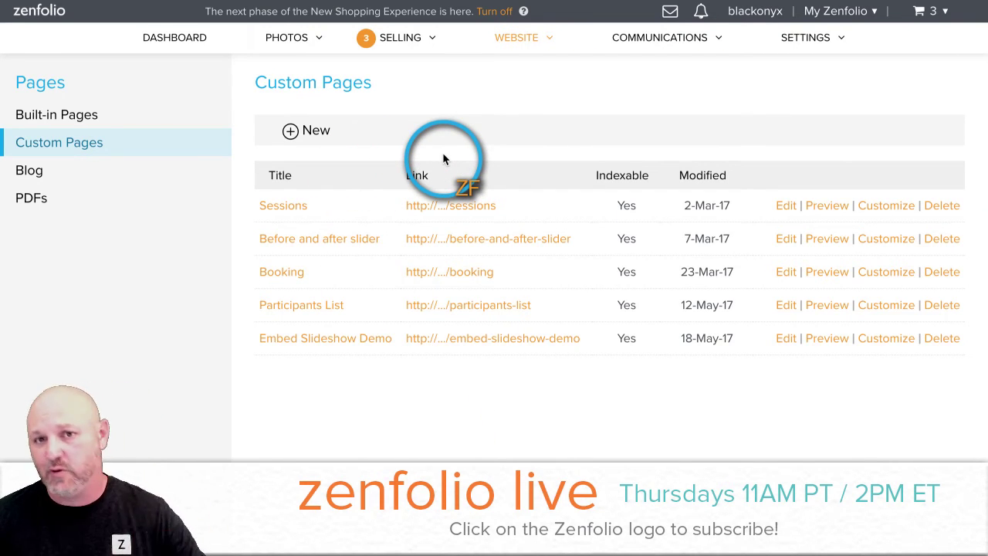
click(289, 205)
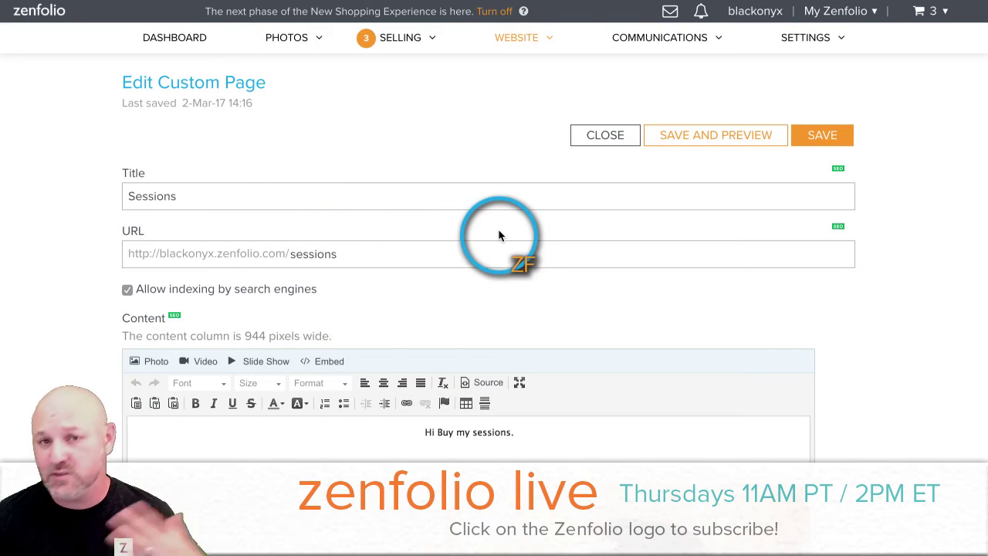
scroll(498, 236, down, 3)
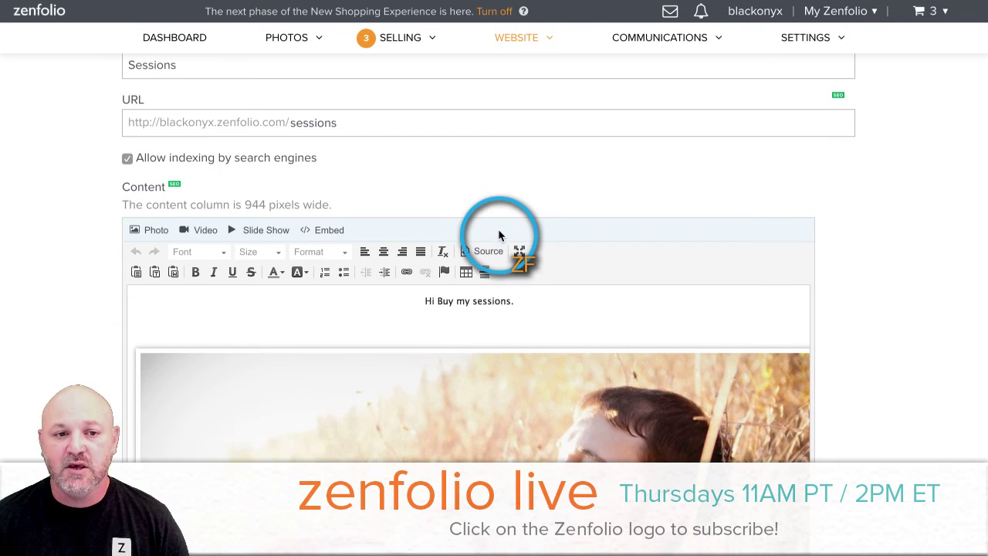
click(487, 251)
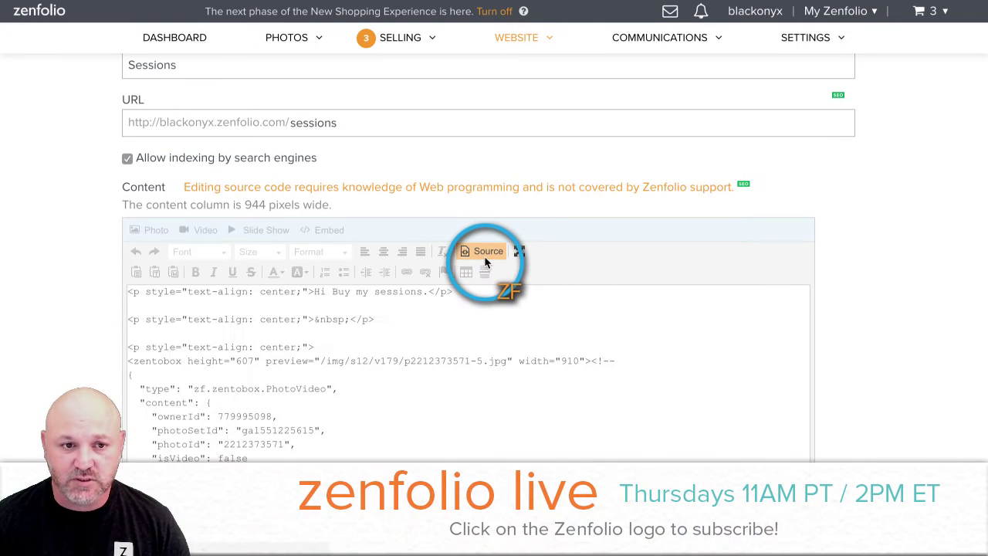
click(556, 334)
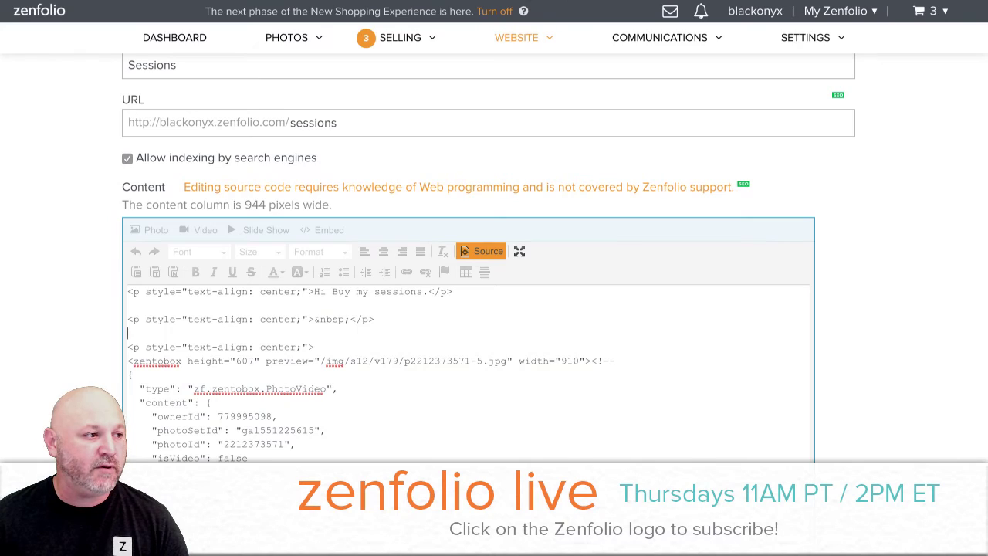
Switch to another browser tab and load the White Gold Photography website.
key(ctrl+Tab)
key(ctrl+l)
text(whitegold)
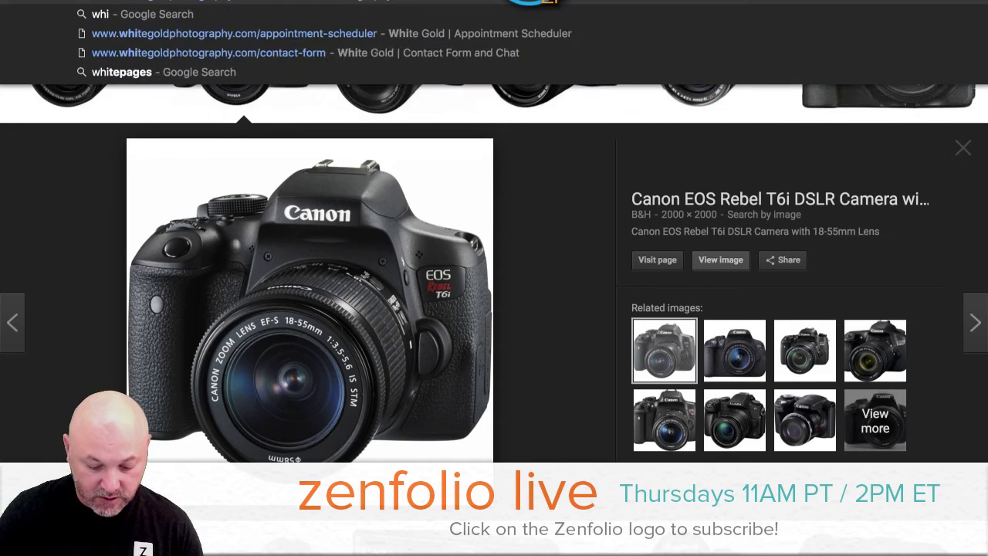
key(Return)
text(p)
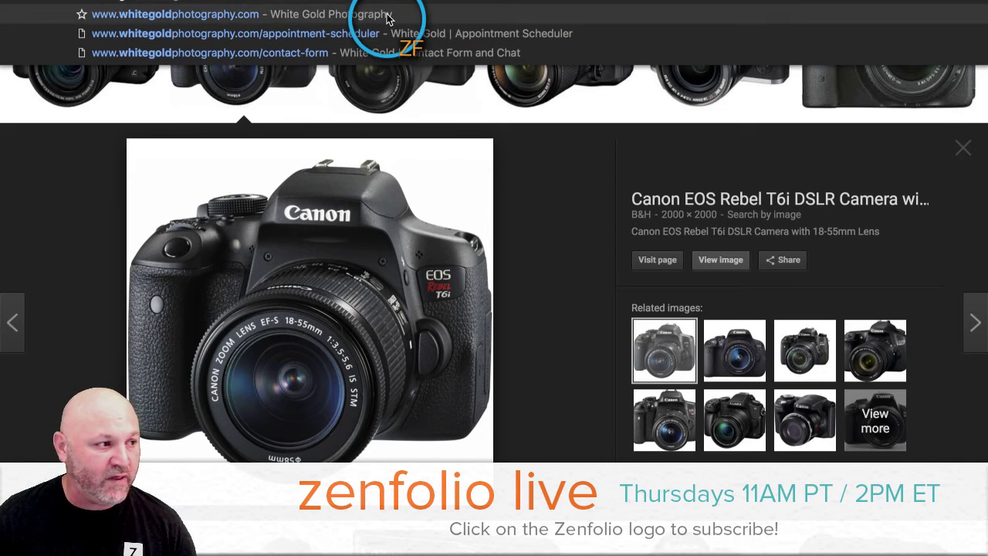
key(Escape)
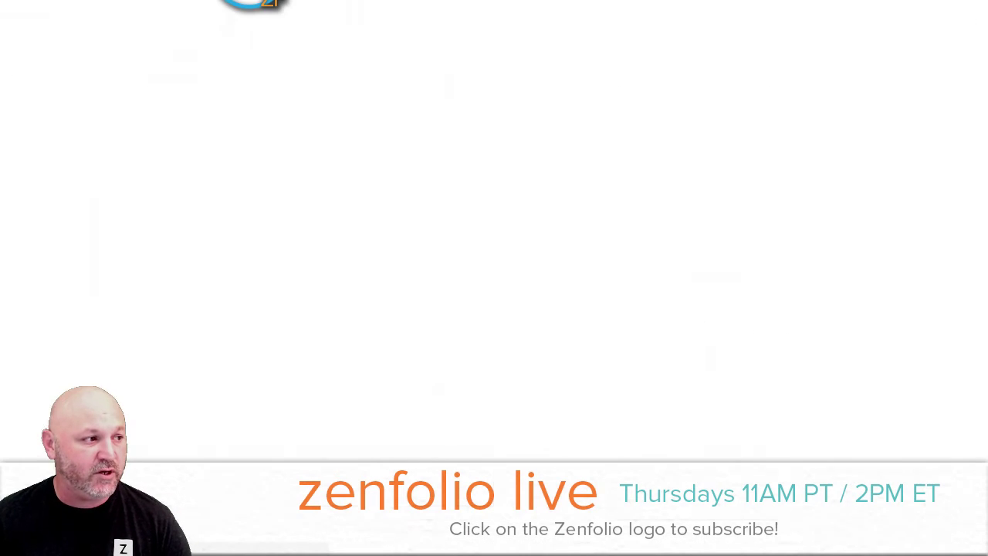
right_click(254, 2)
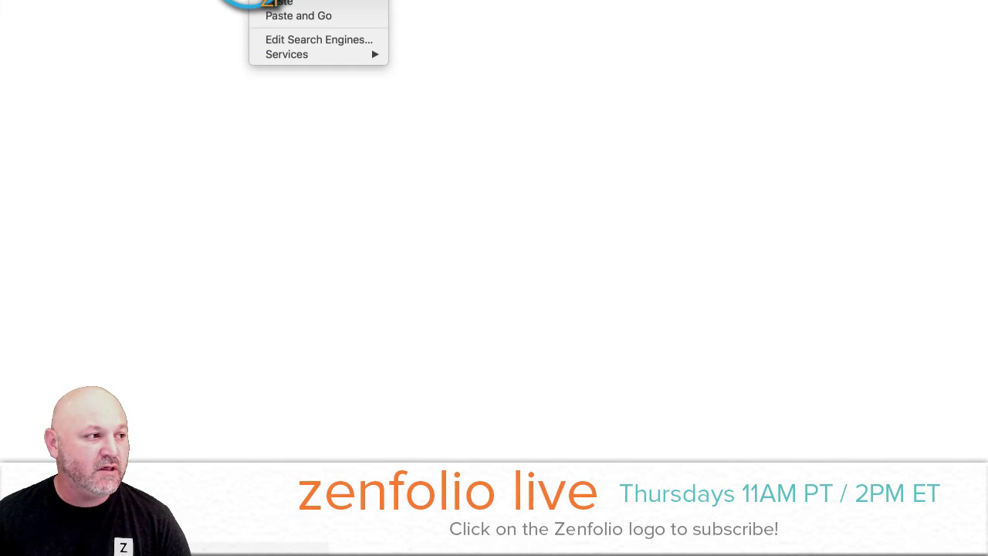
click(309, 15)
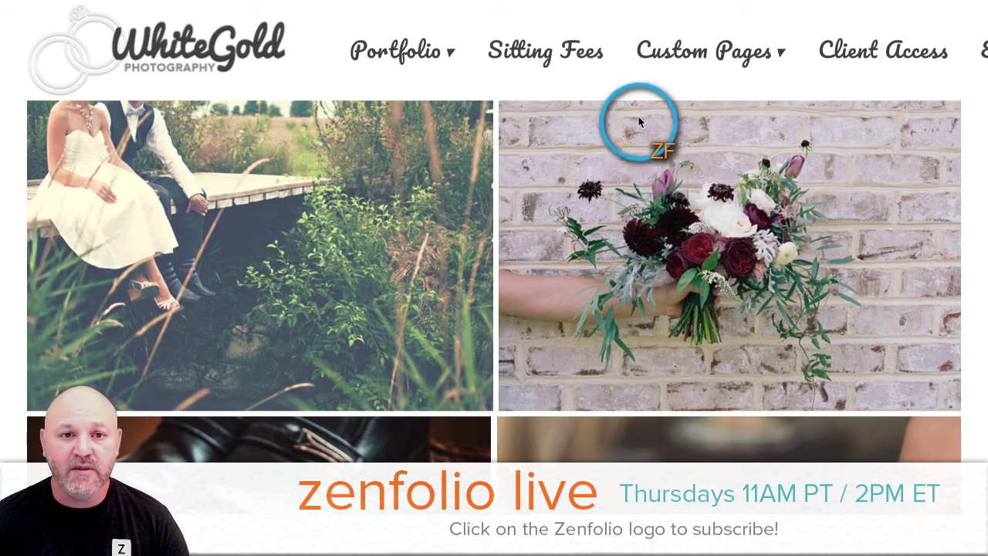
Open the site's Contact Us custom page and examine its list of embeddable services and the embedded JotForm message form.
click(717, 53)
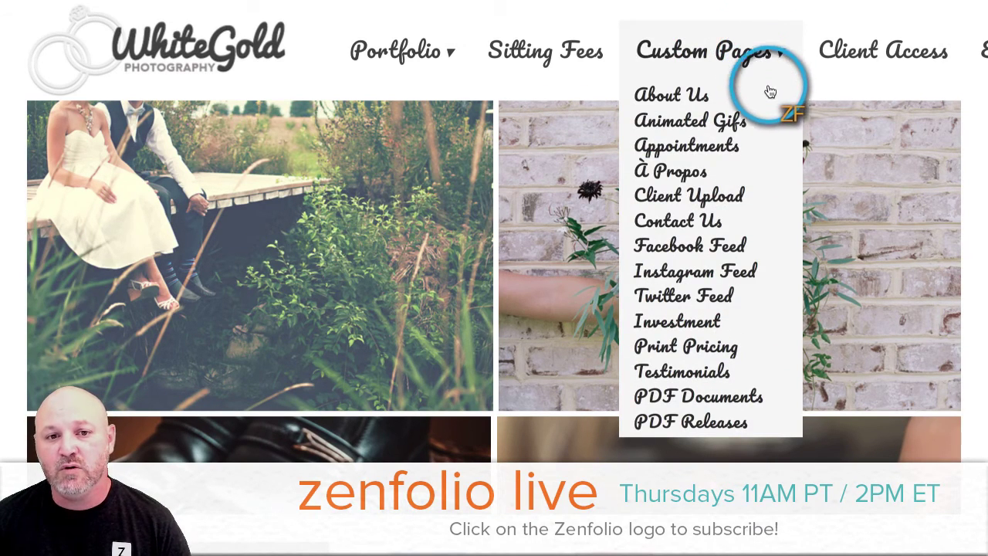
click(690, 228)
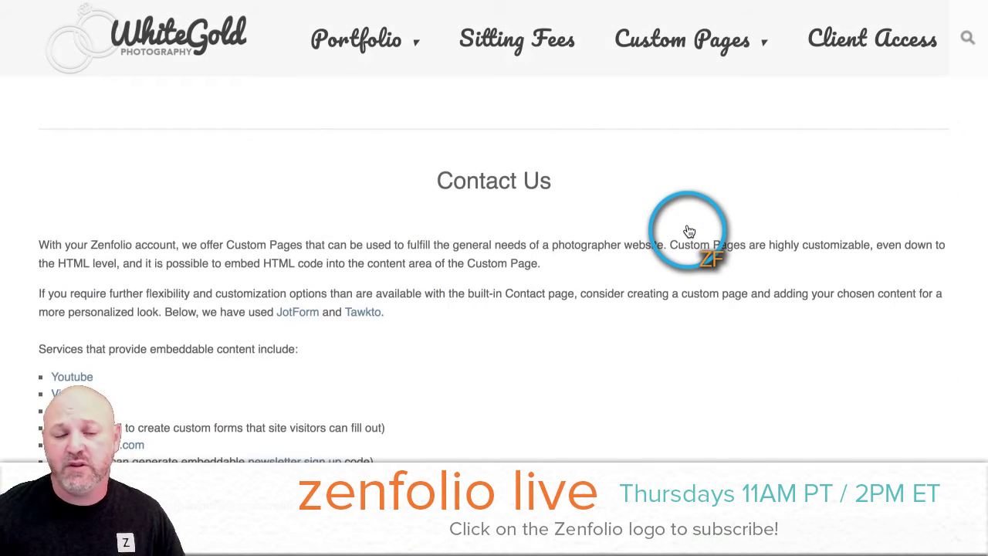
scroll(689, 232, down, 6)
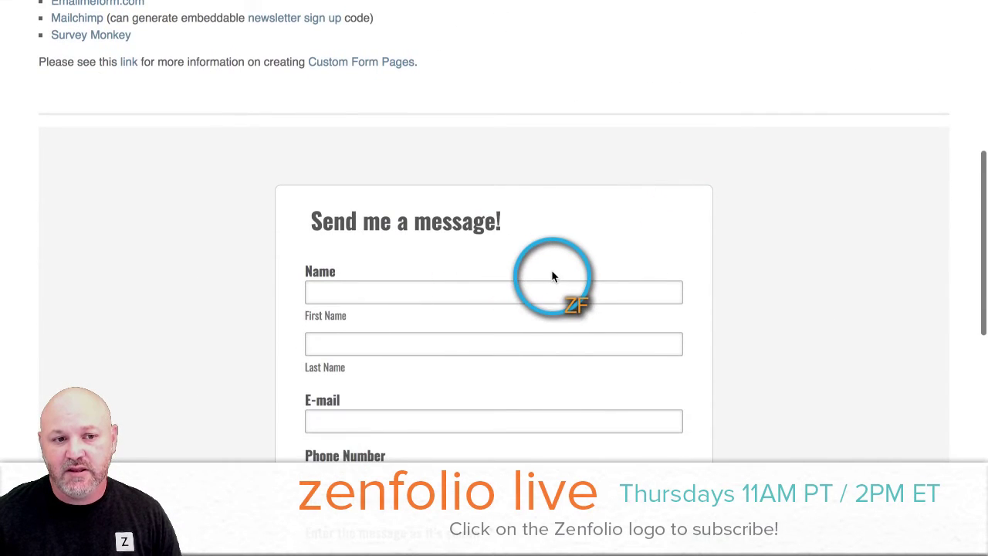
scroll(552, 274, down, 7)
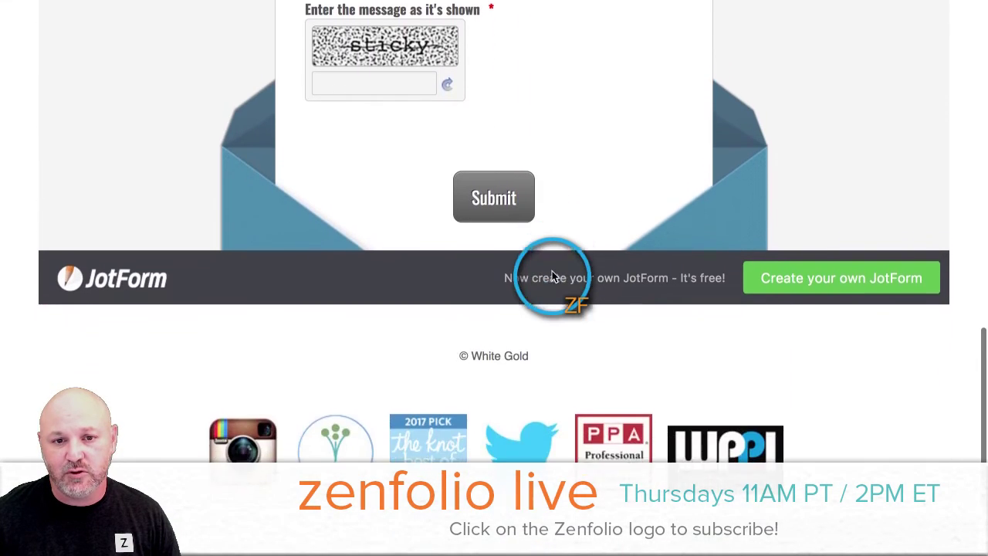
scroll(552, 277, down, 3)
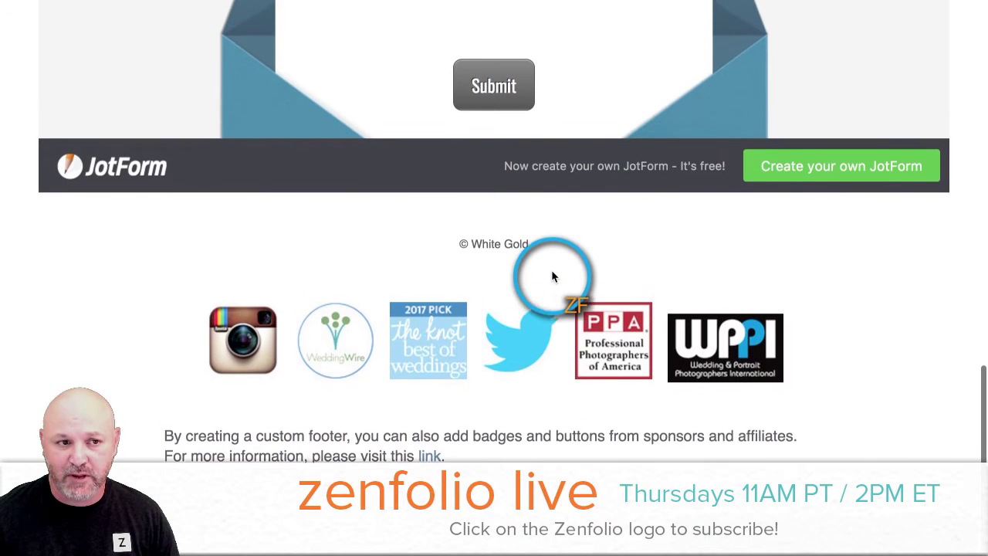
scroll(552, 276, up, 2)
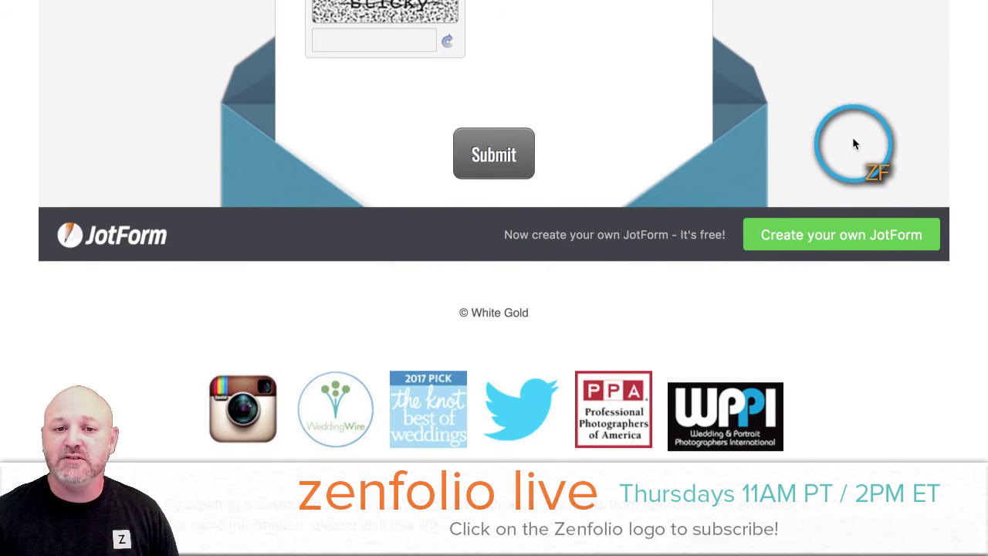
scroll(854, 126, up, 5)
scroll(853, 125, down, 3)
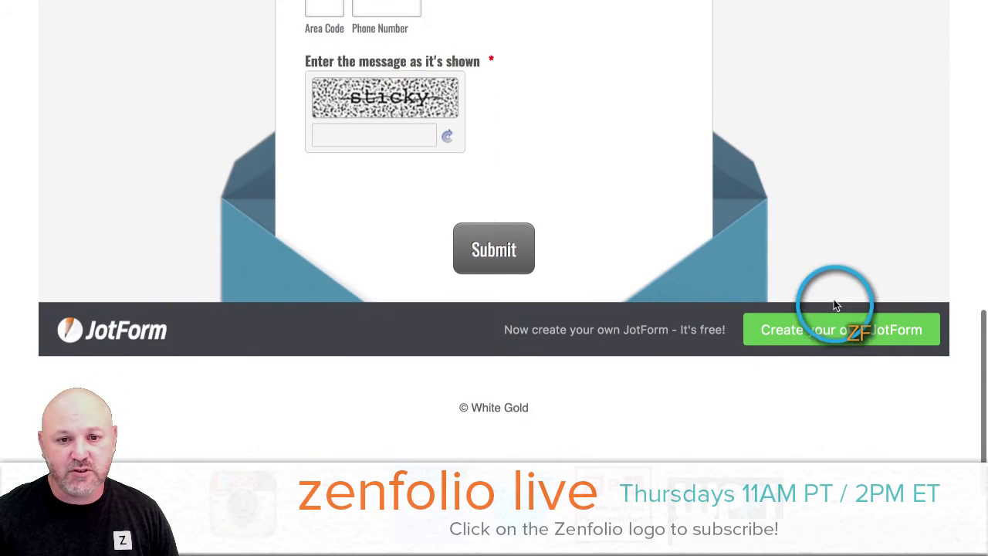
scroll(826, 204, up, 10)
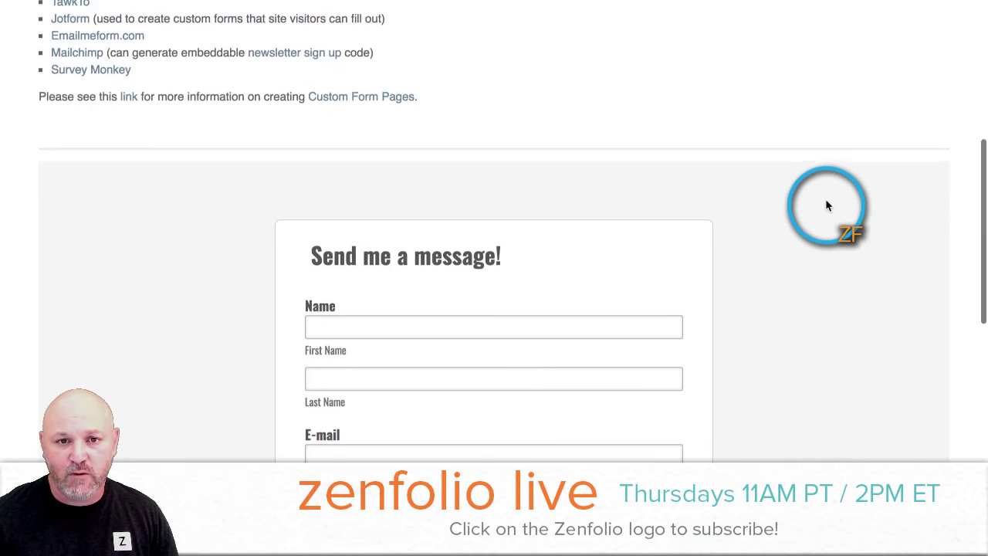
scroll(826, 204, down, 1)
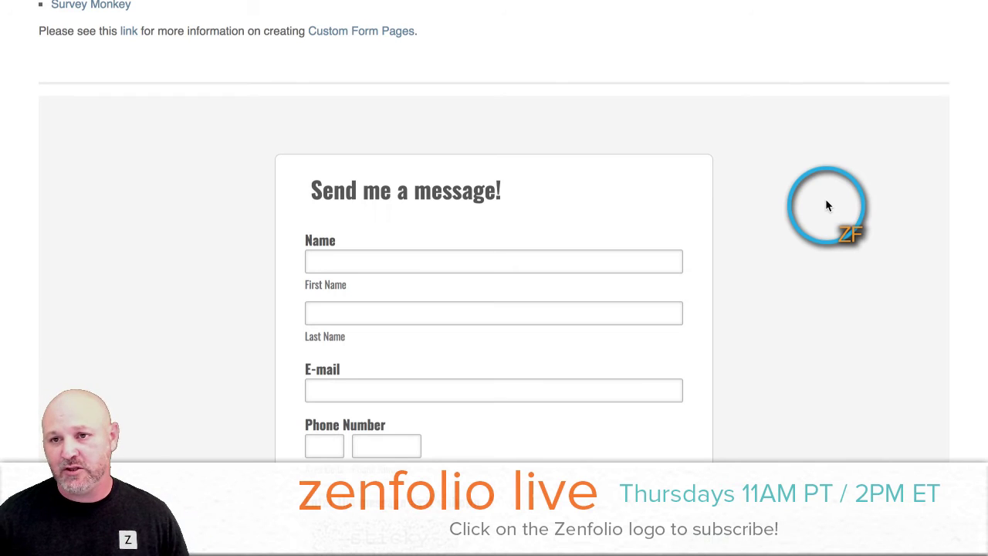
scroll(826, 198, up, 6)
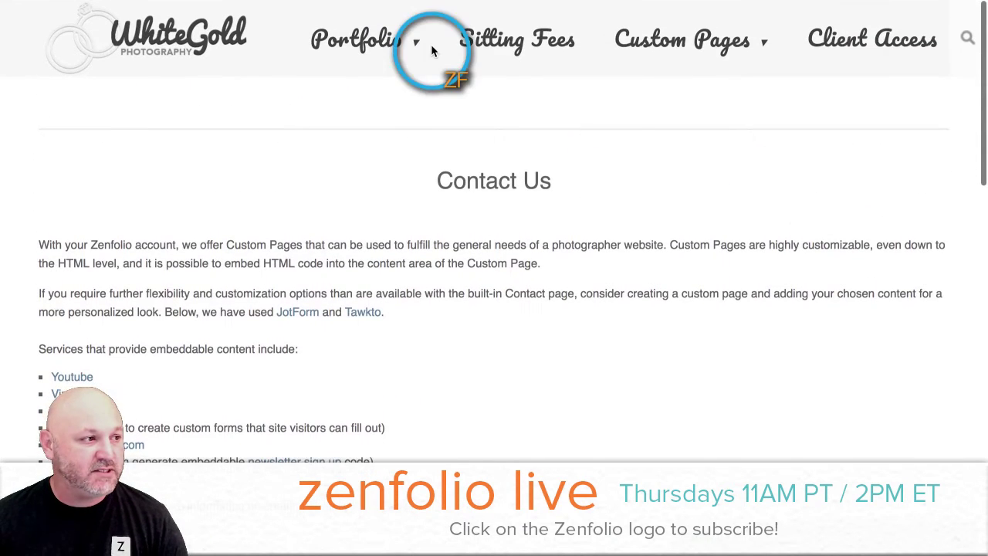
Review the Contact Us page's list of services that provide embeddable content.
right_click(293, 2)
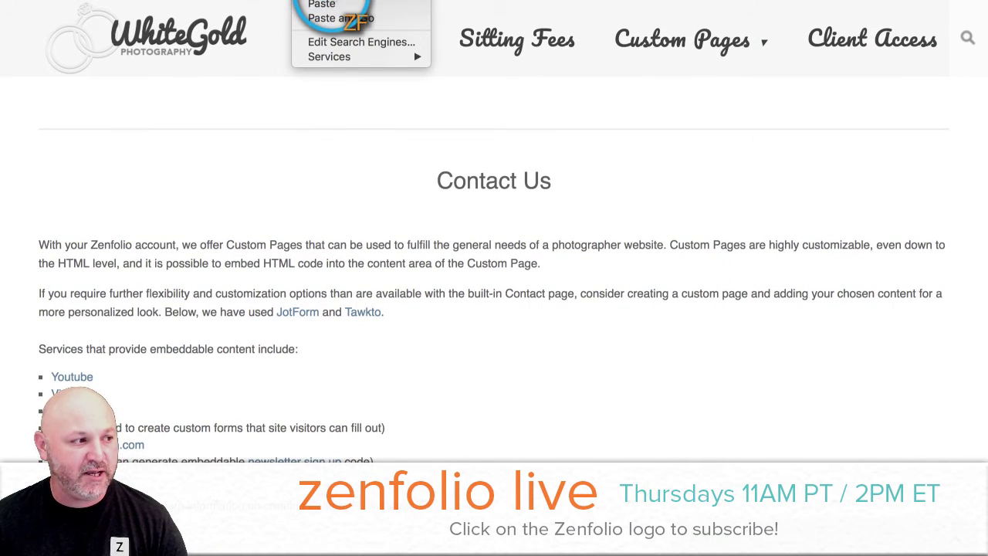
click(407, 318)
scroll(408, 317, down, 1)
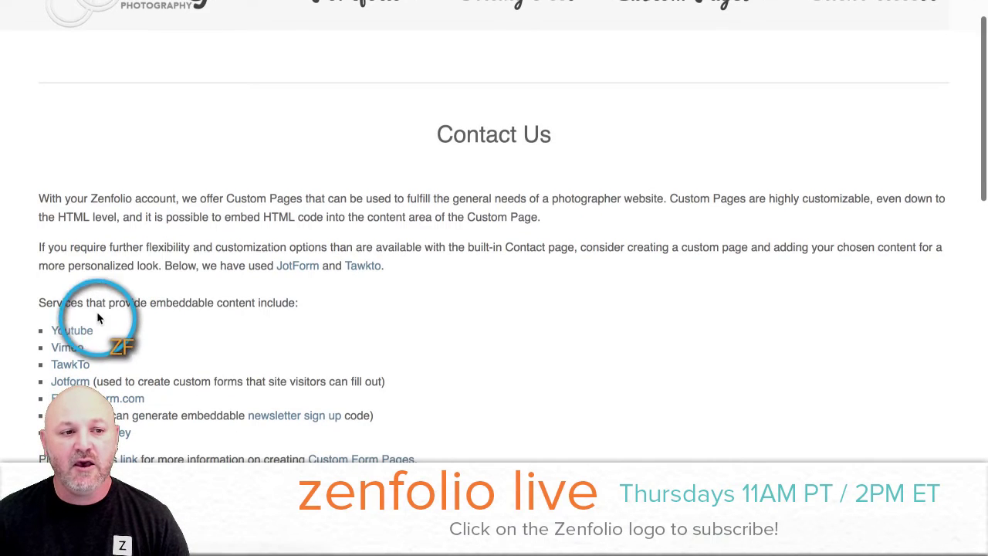
scroll(195, 321, down, 3)
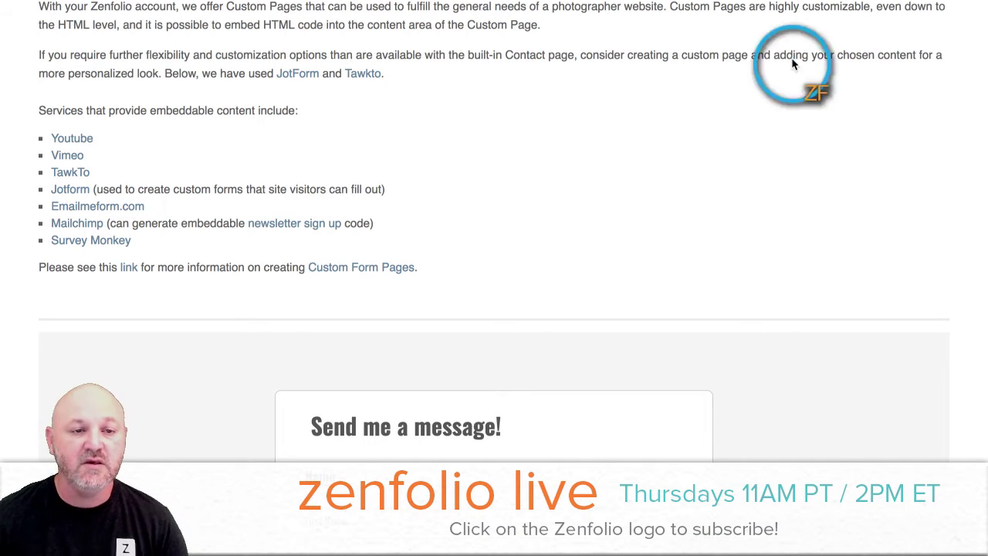
scroll(732, 106, up, 3)
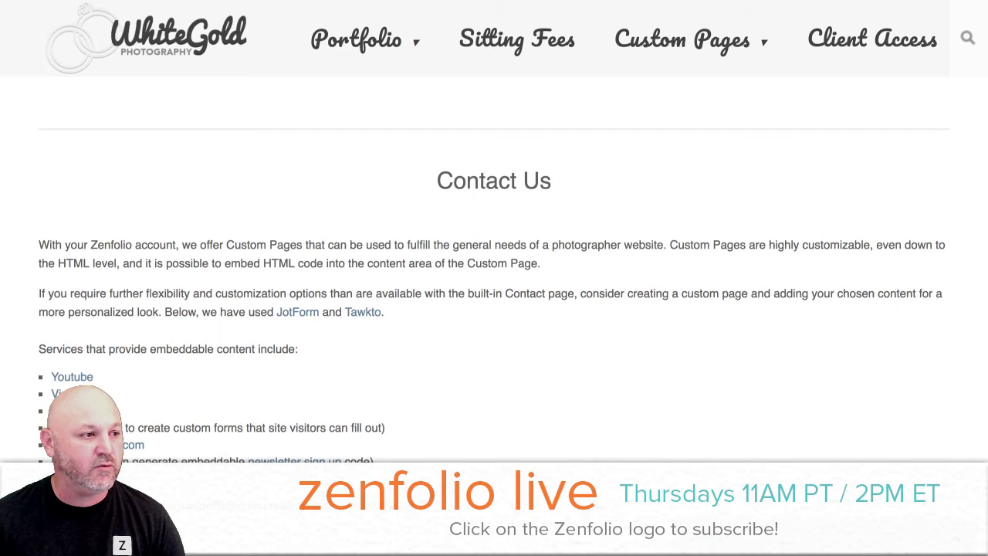
Switch back to the browser tab with the Zenfolio account and return to its dashboard.
key(ctrl+Tab)
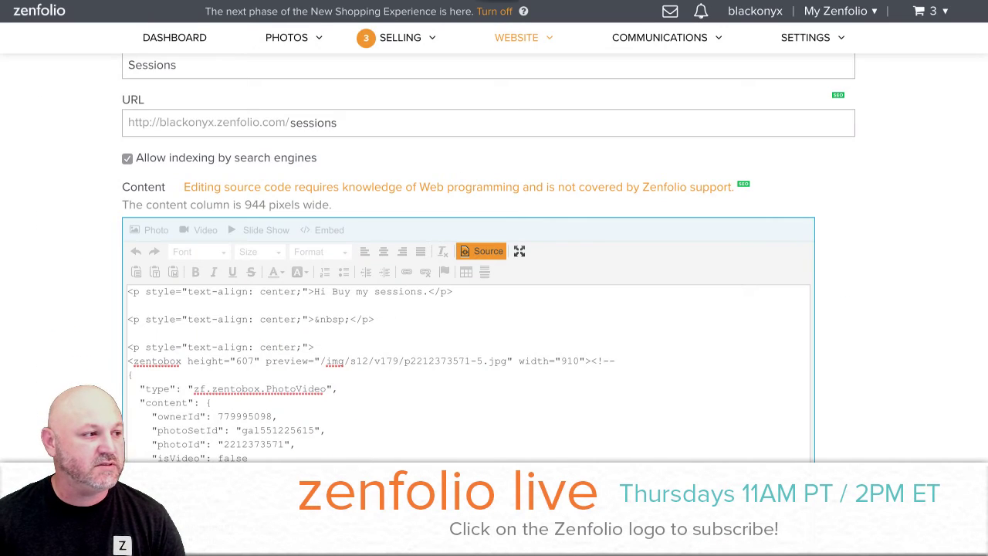
key(ctrl+Tab)
click(172, 47)
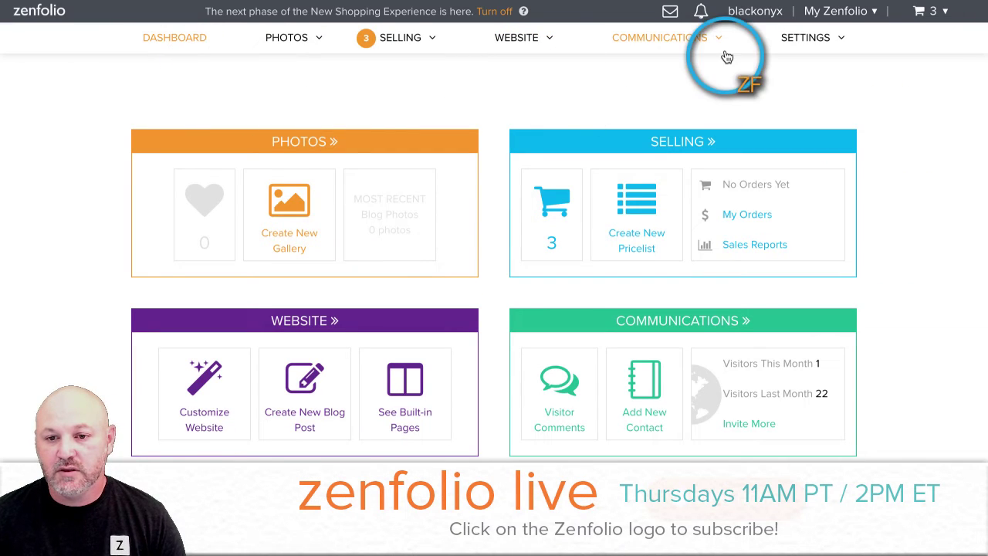
mouse_move(695, 38)
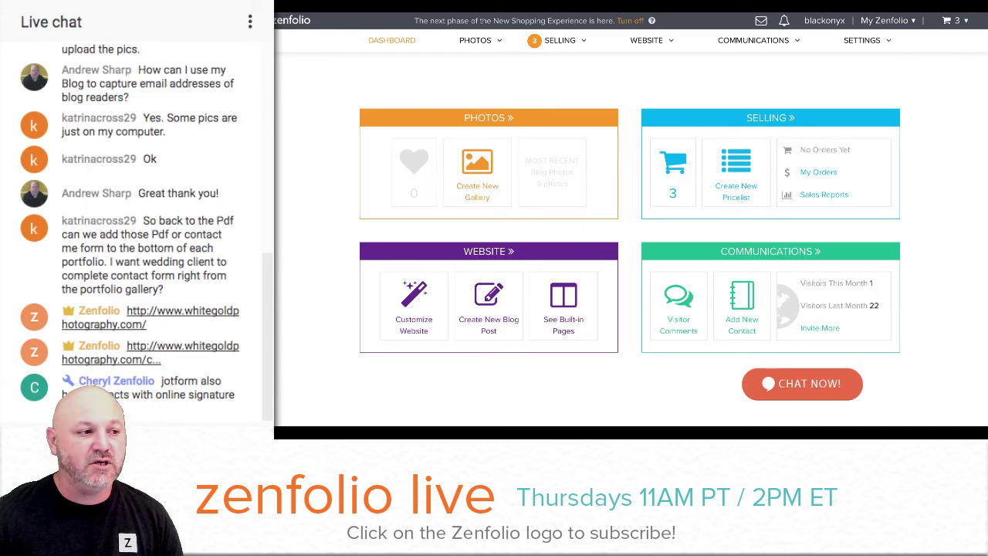
Start customizing the website and open the site footer settings.
click(902, 20)
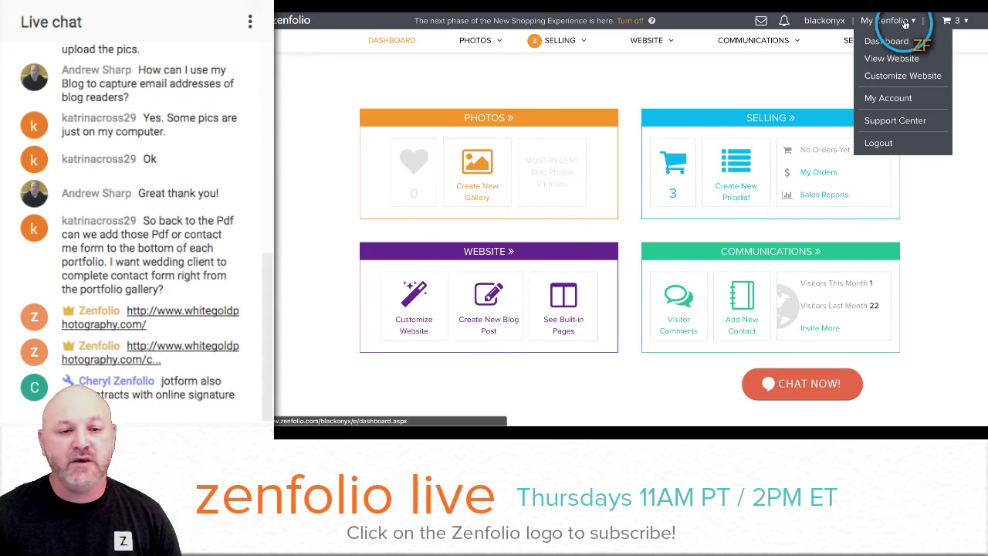
click(911, 77)
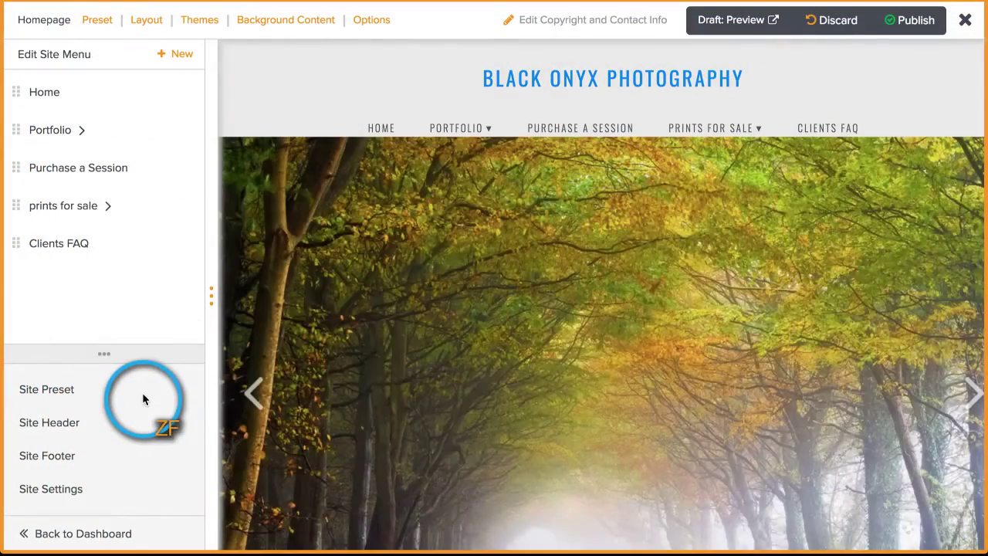
click(48, 456)
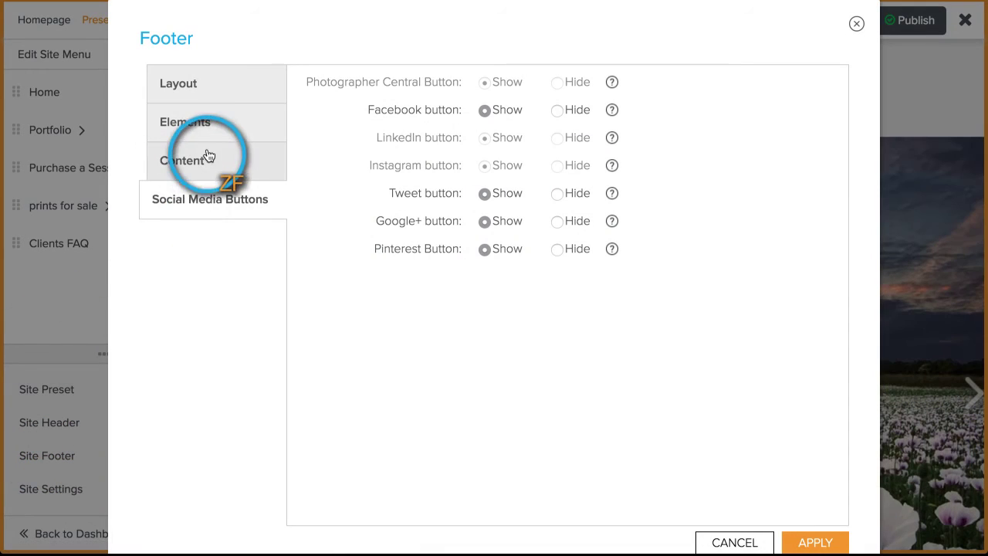
scroll(360, 209, down, 2)
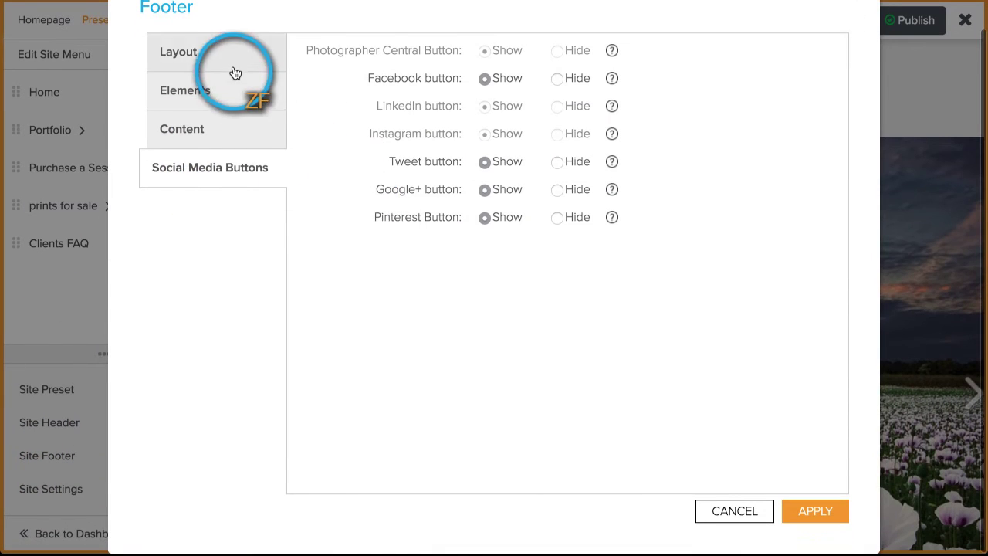
In the footer layout settings, set the custom content to Hide and back to Show.
click(216, 48)
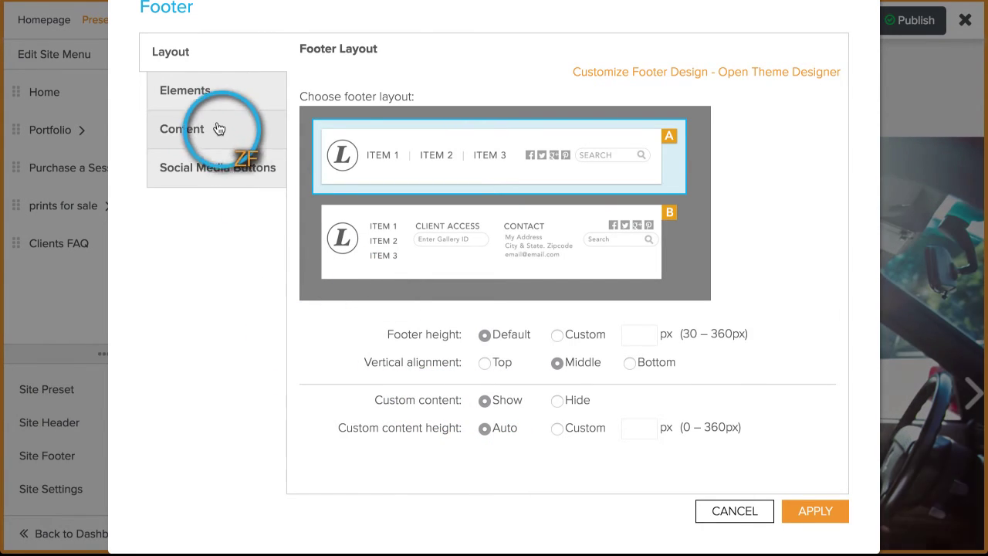
click(559, 400)
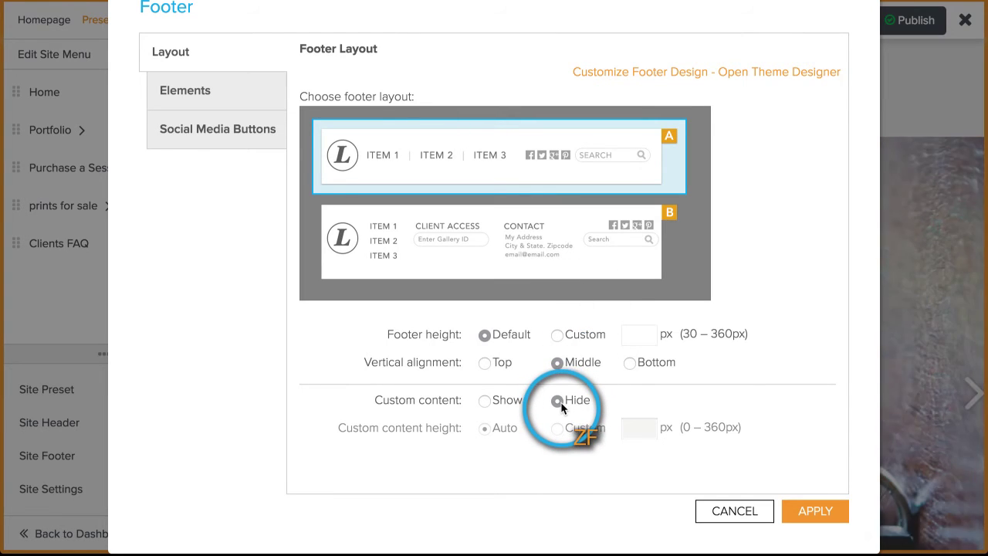
click(484, 400)
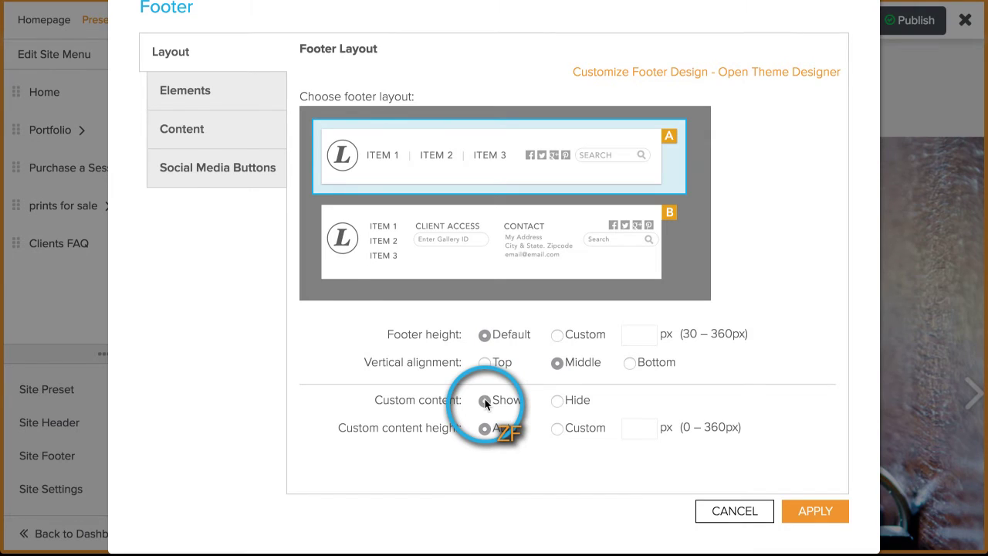
Show the HTML source of the footer's custom content and apply the footer settings.
click(206, 131)
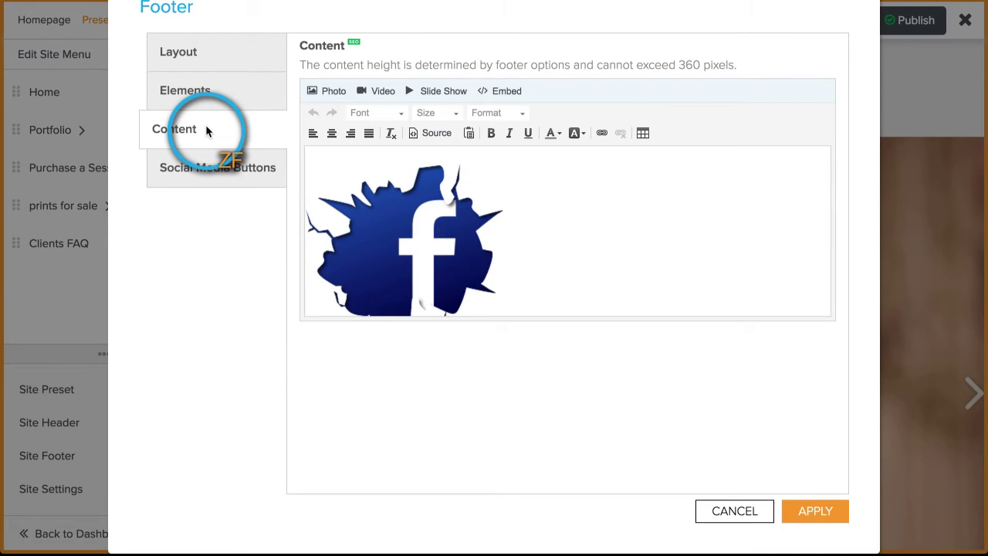
click(433, 134)
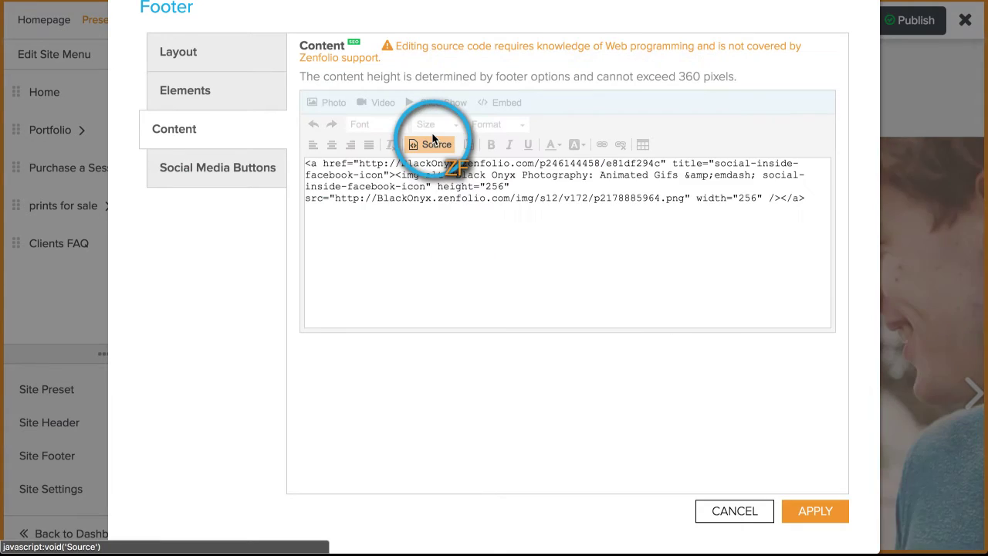
click(435, 218)
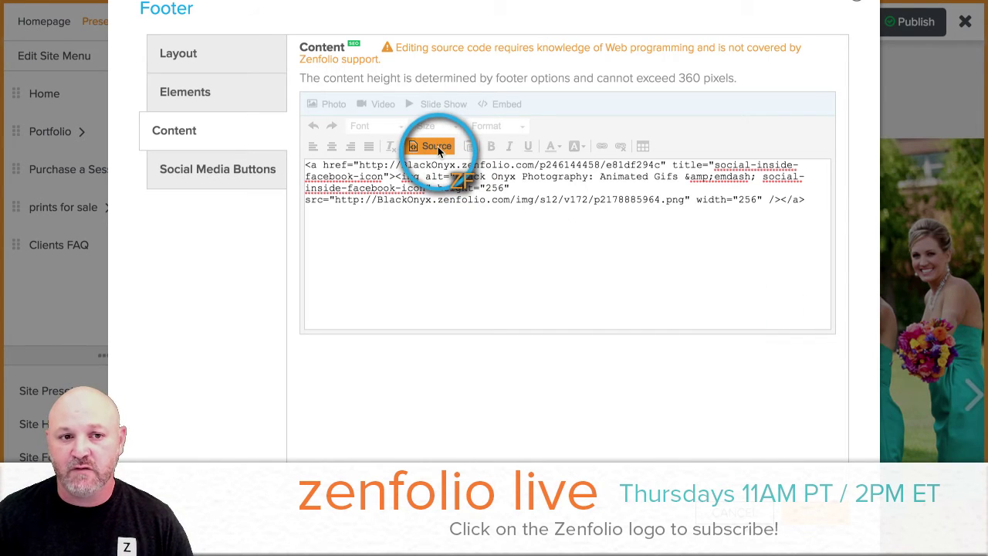
scroll(850, 285, down, 1)
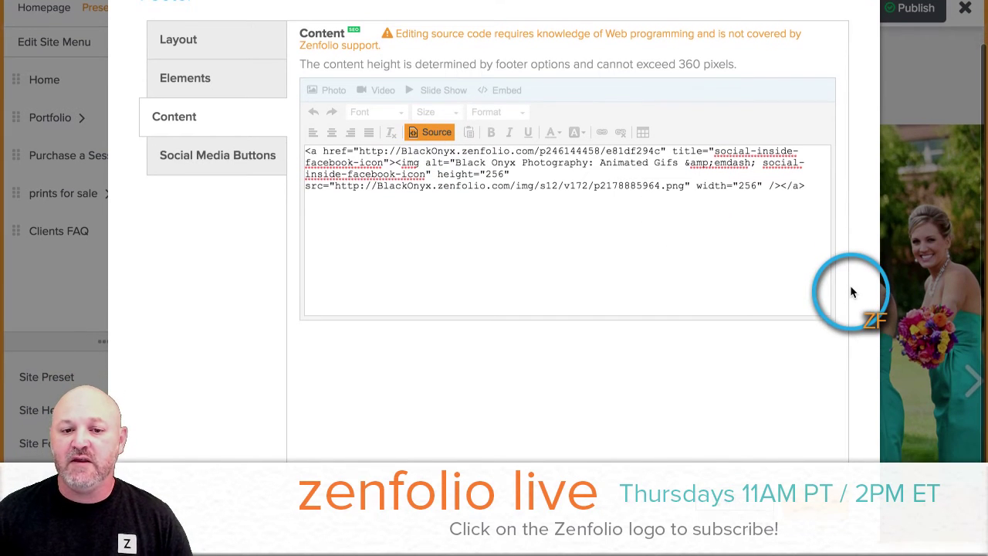
scroll(850, 284, up, 1)
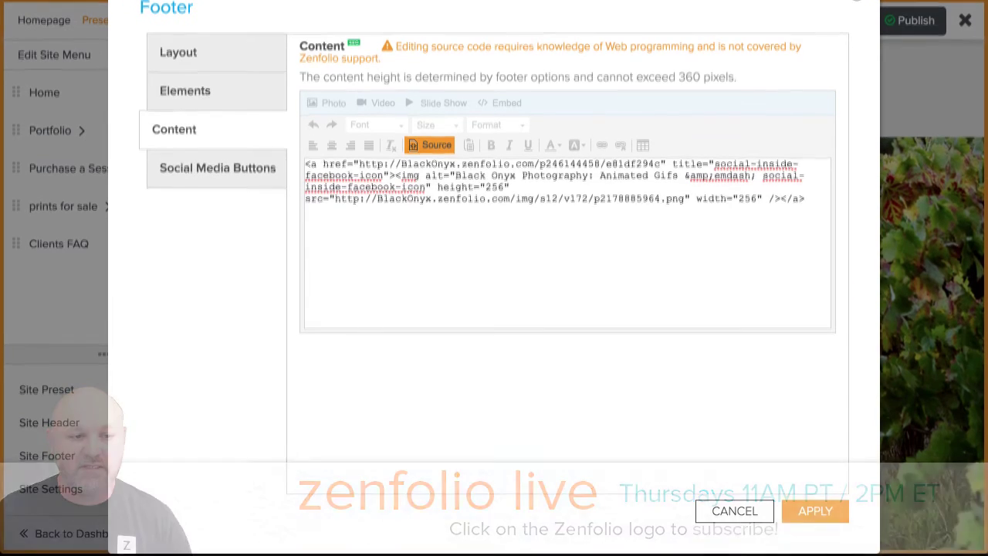
click(817, 509)
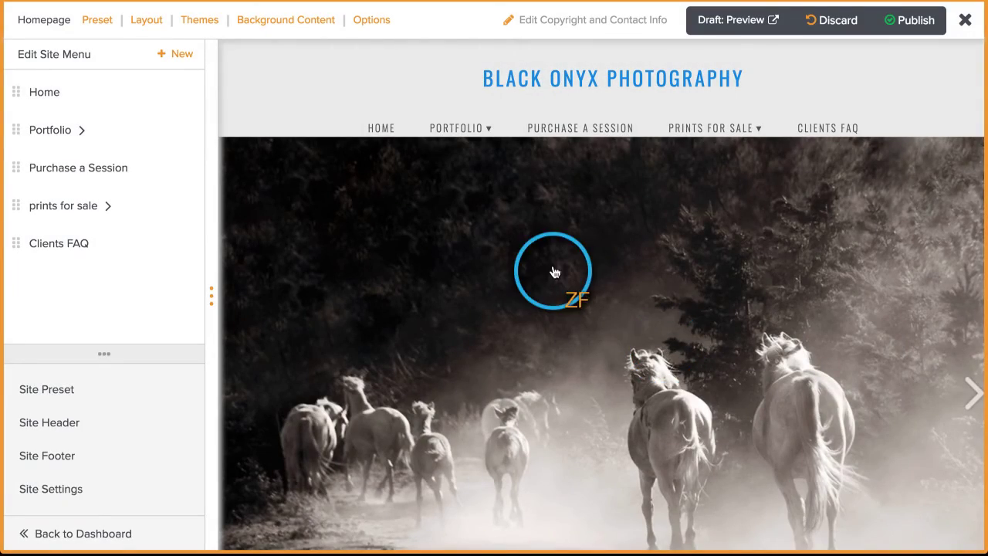
Open the Weddings portfolio gallery in customizing mode and check the end of its page.
mouse_move(456, 130)
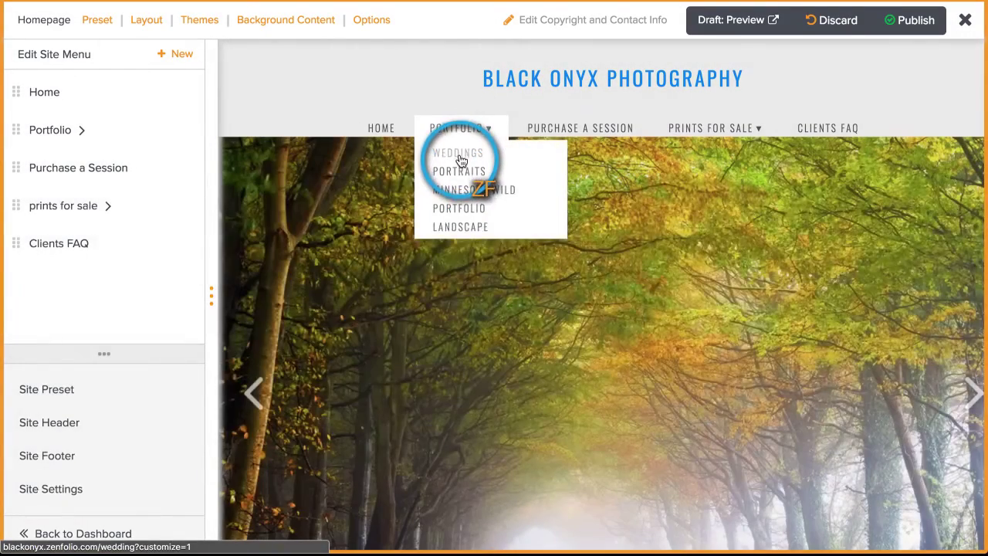
click(460, 158)
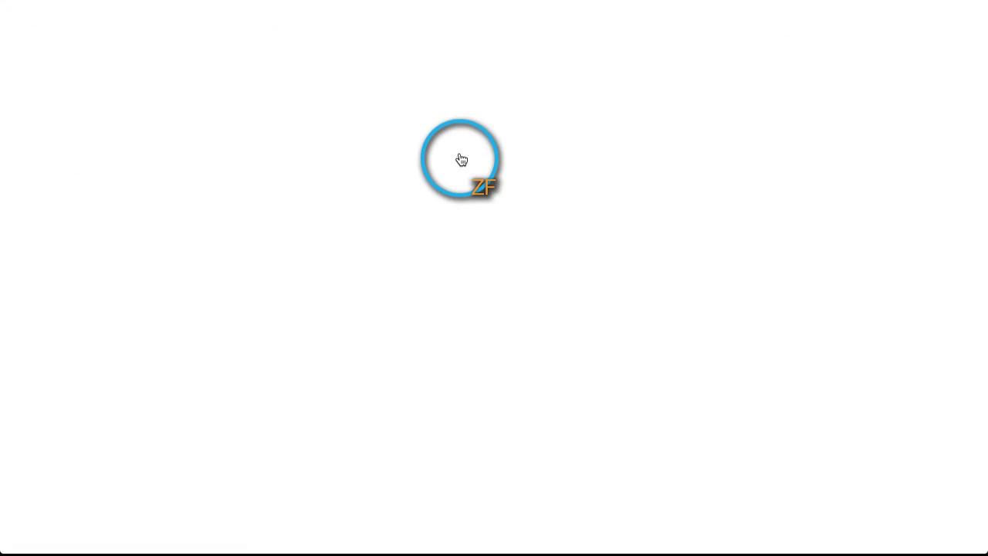
scroll(600, 243, down, 5)
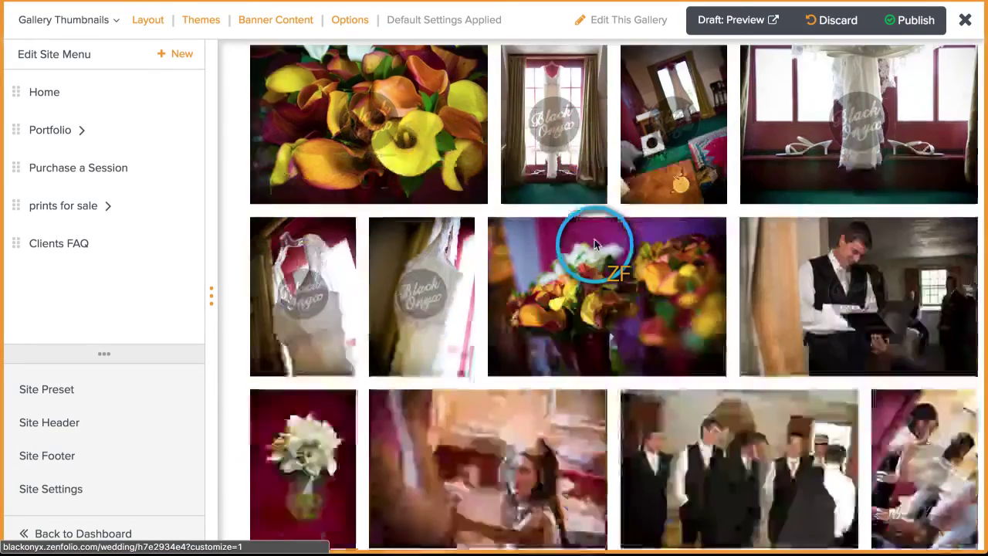
scroll(597, 245, down, 3)
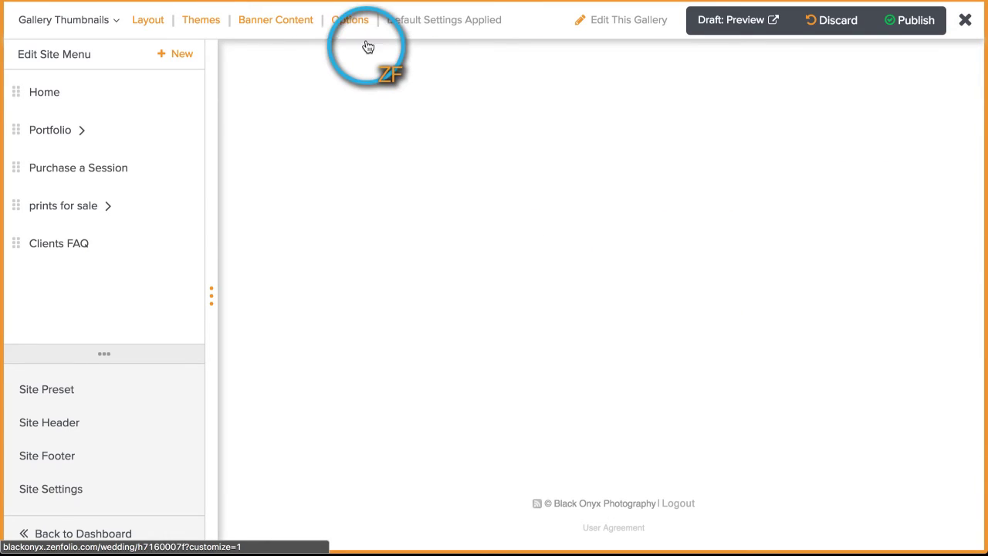
In the Weddings page options, turn off the default settings, set the page footer to Show and apply.
click(344, 23)
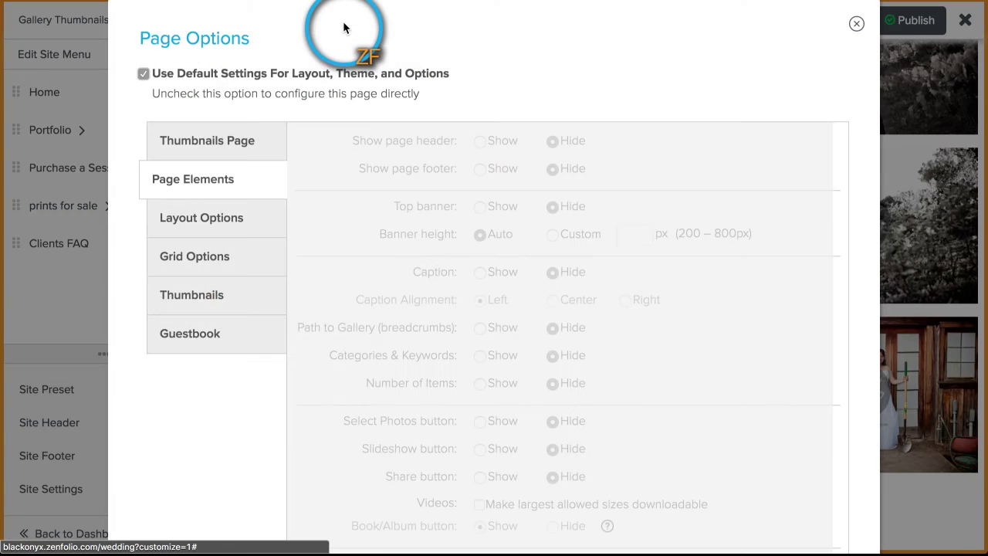
click(143, 73)
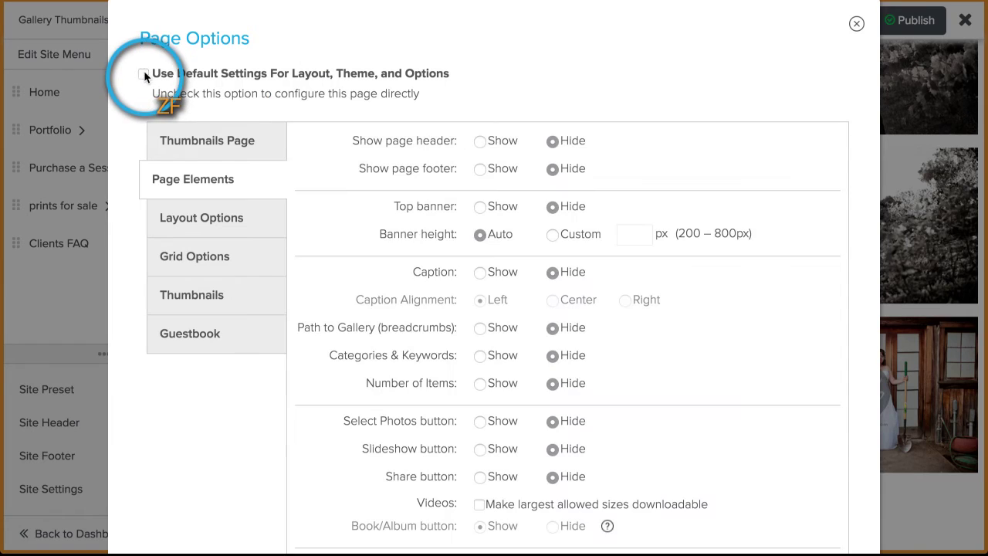
click(480, 170)
scroll(849, 305, down, 2)
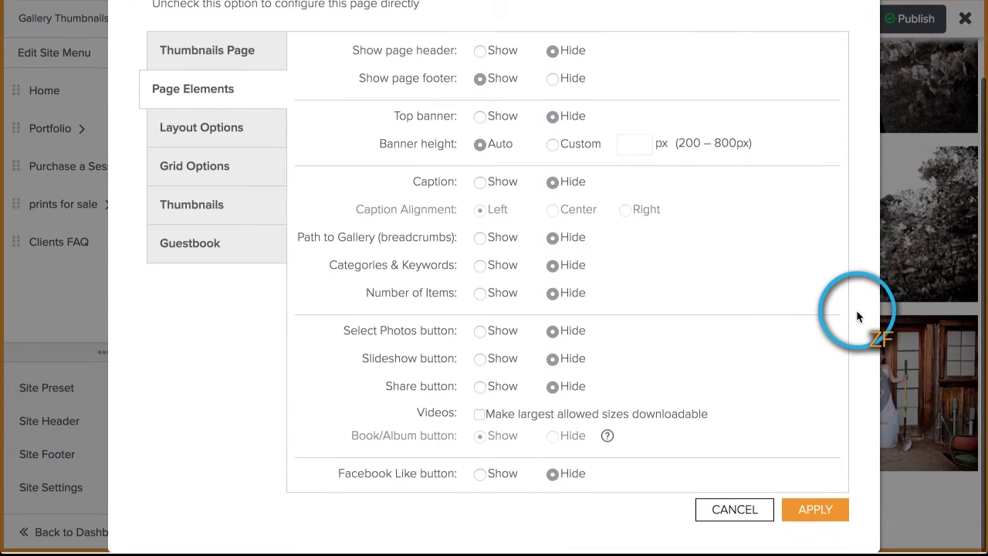
click(828, 511)
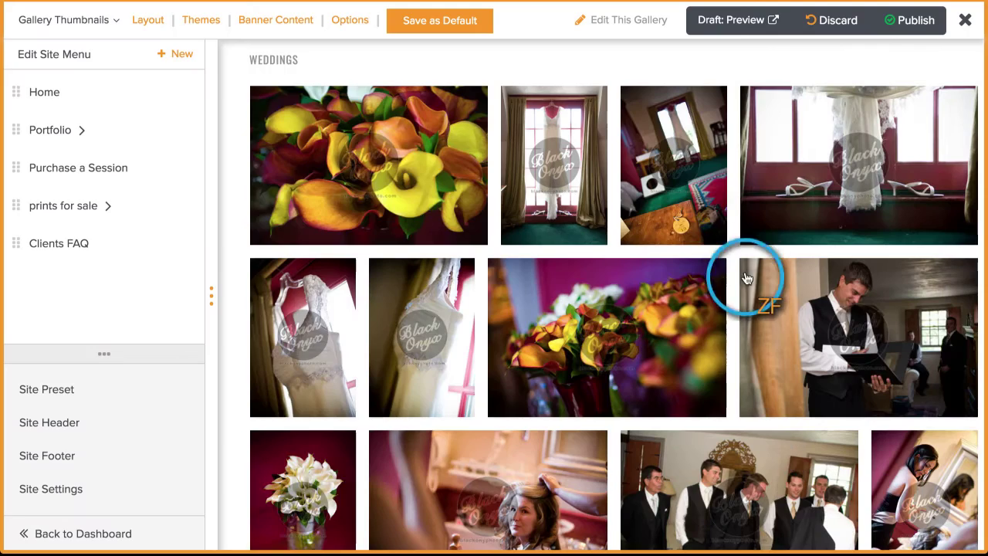
Check the footer below the Weddings photos and leave website customizing with the changes saved but unpublished.
scroll(736, 241, down, 5)
scroll(737, 241, down, 10)
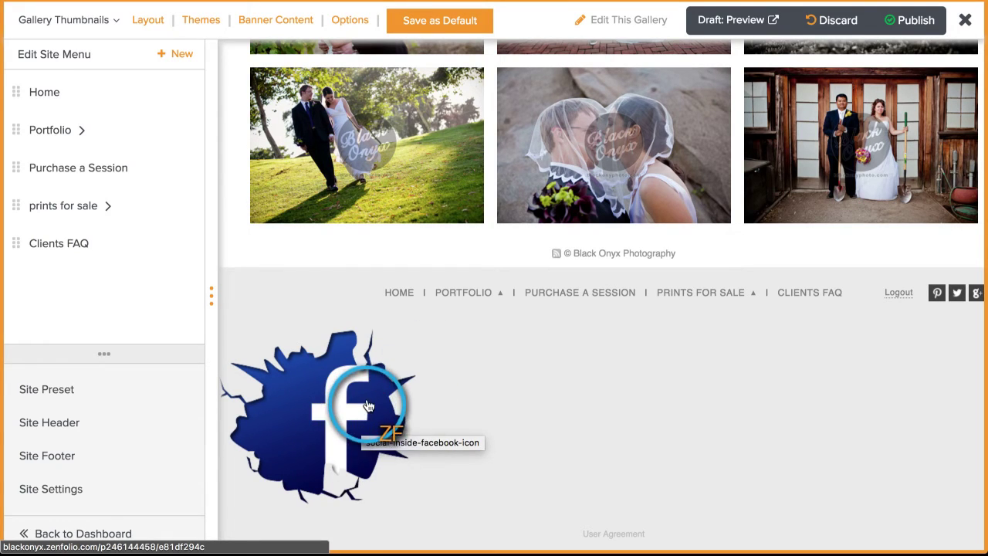
scroll(516, 398, up, 10)
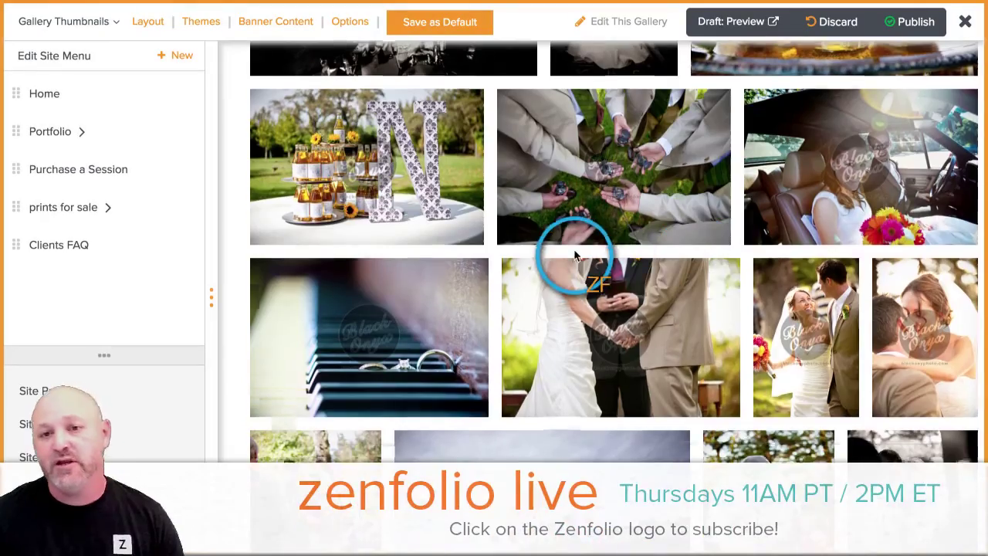
scroll(574, 255, up, 6)
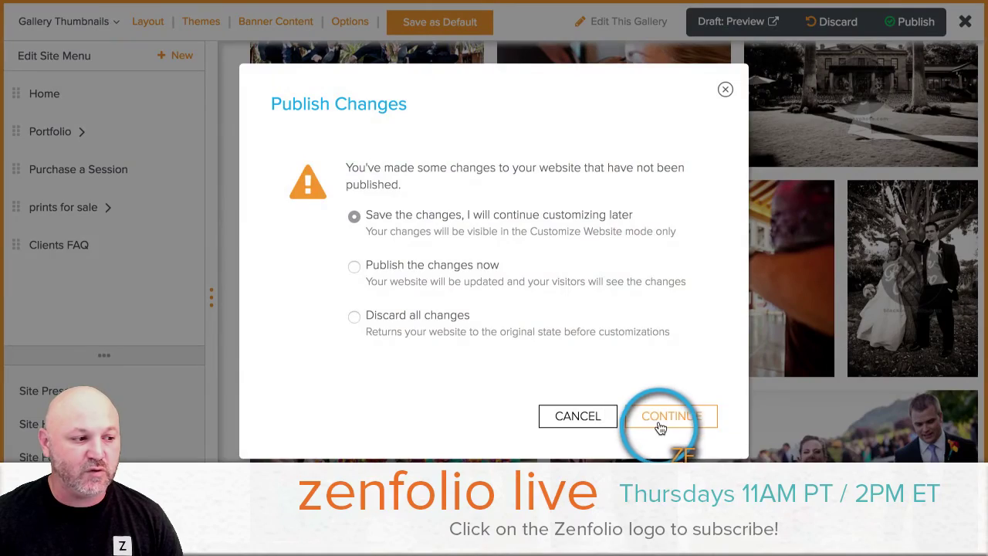
click(660, 421)
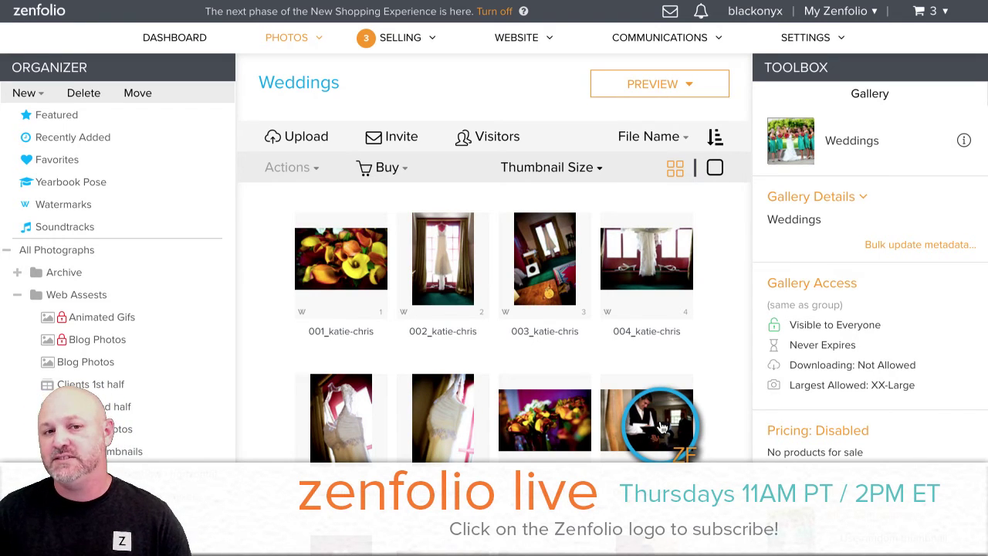
Open the list of custom pages and start a new blank custom page.
click(510, 49)
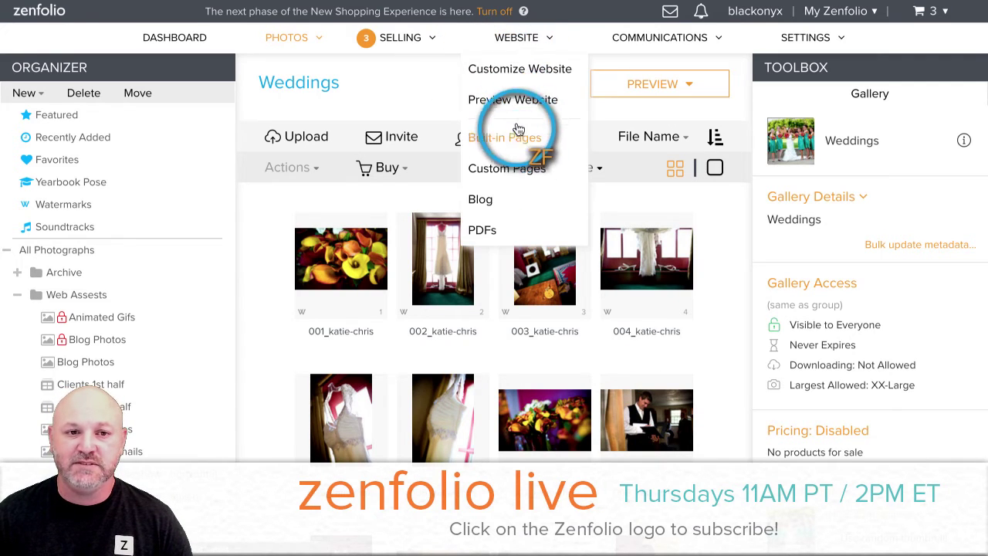
click(505, 169)
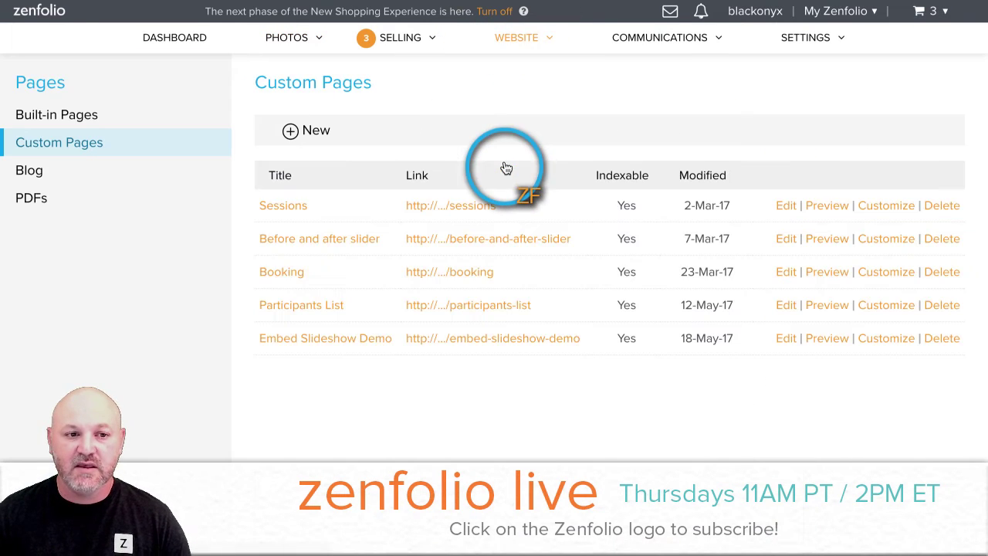
click(313, 139)
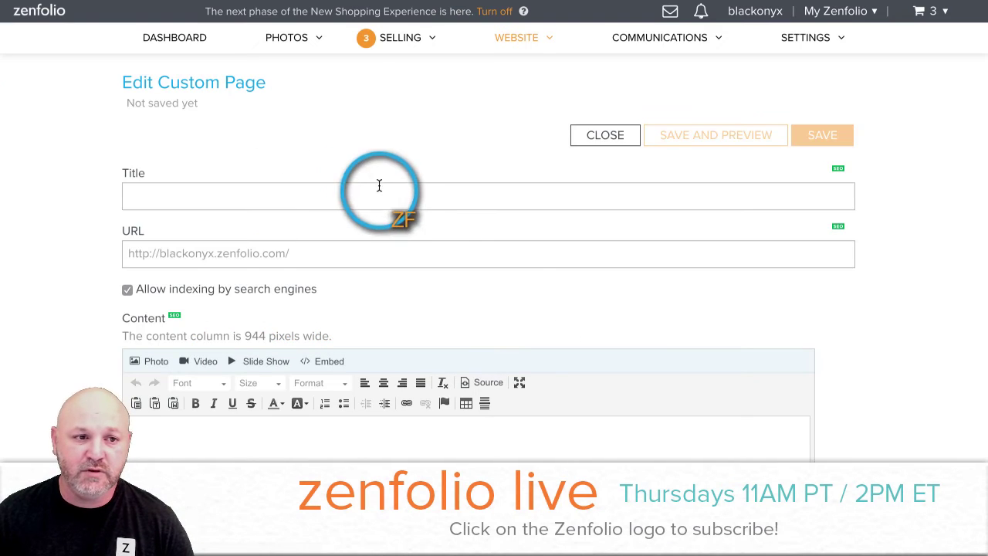
Title the new custom page Wedding Portfolio and place the cursor in its content area.
click(349, 194)
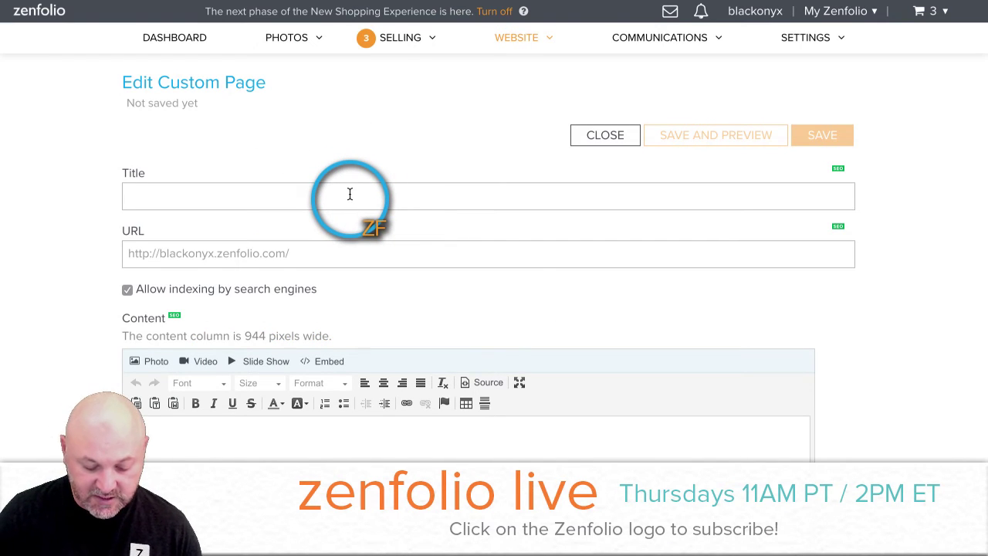
text(Wedding Portfolio)
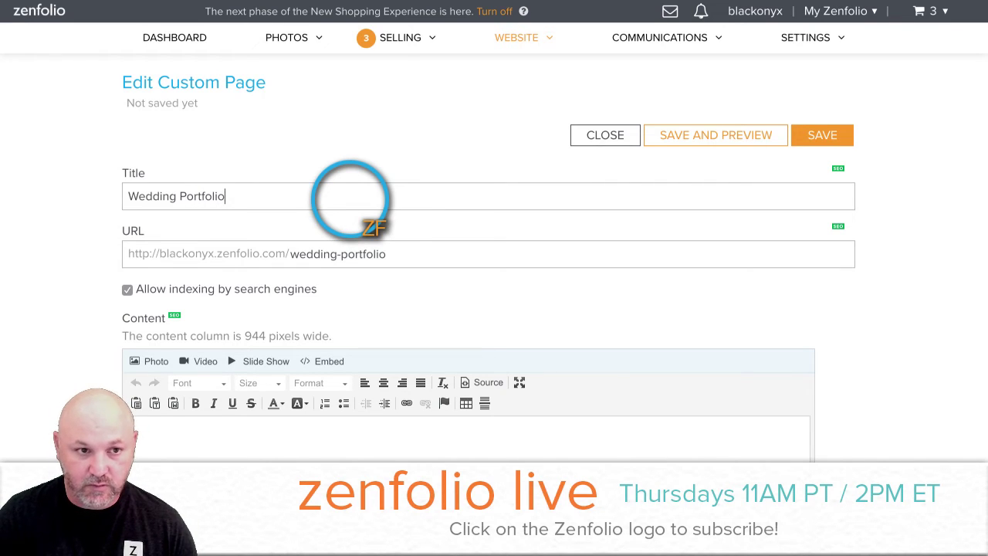
scroll(409, 204, down, 3)
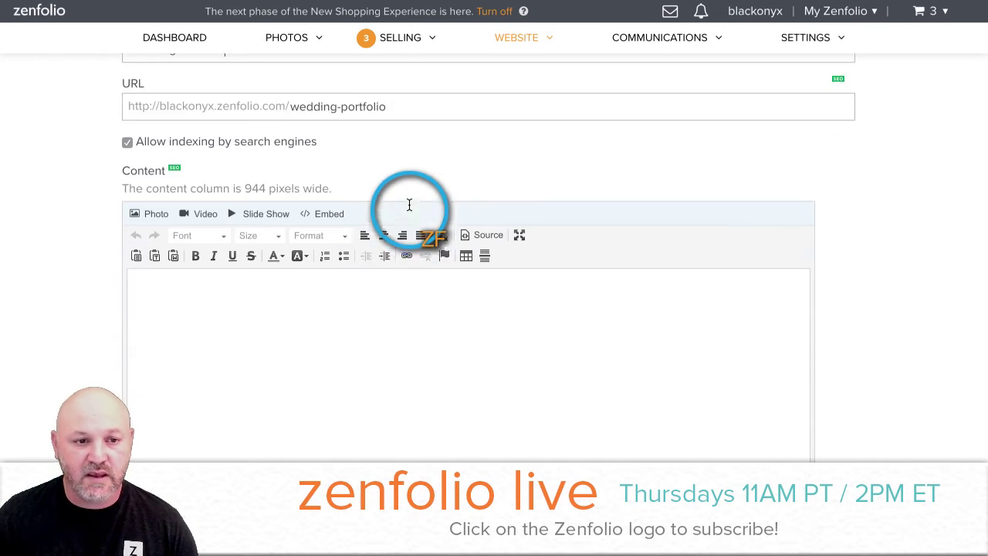
click(355, 214)
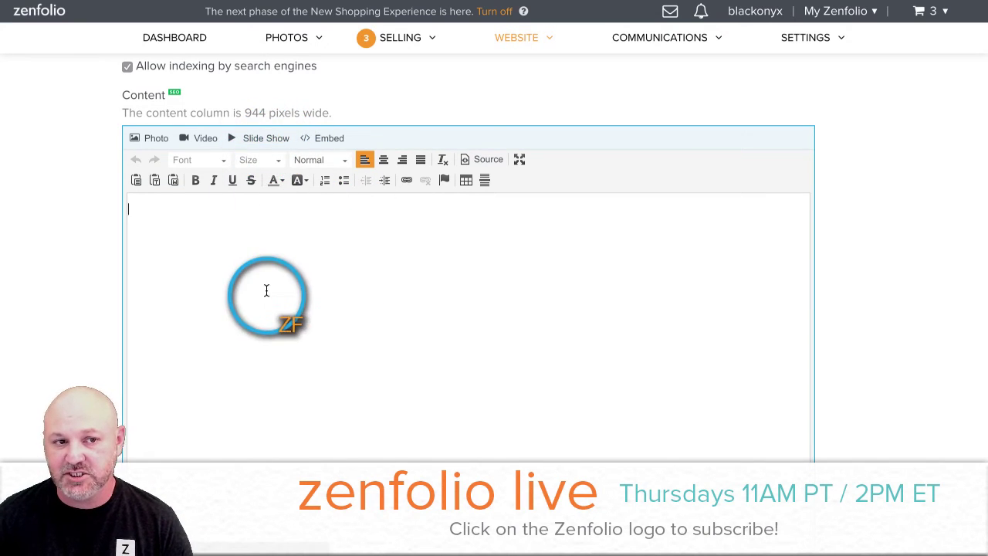
click(539, 316)
scroll(539, 316, down, 2)
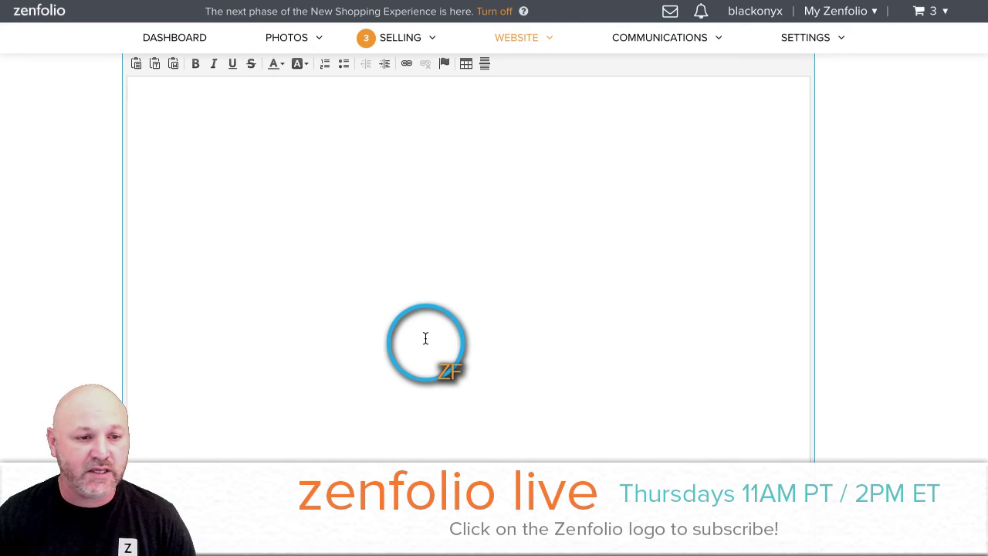
Leave the custom page for the dashboard without saving the changes.
scroll(437, 224, up, 4)
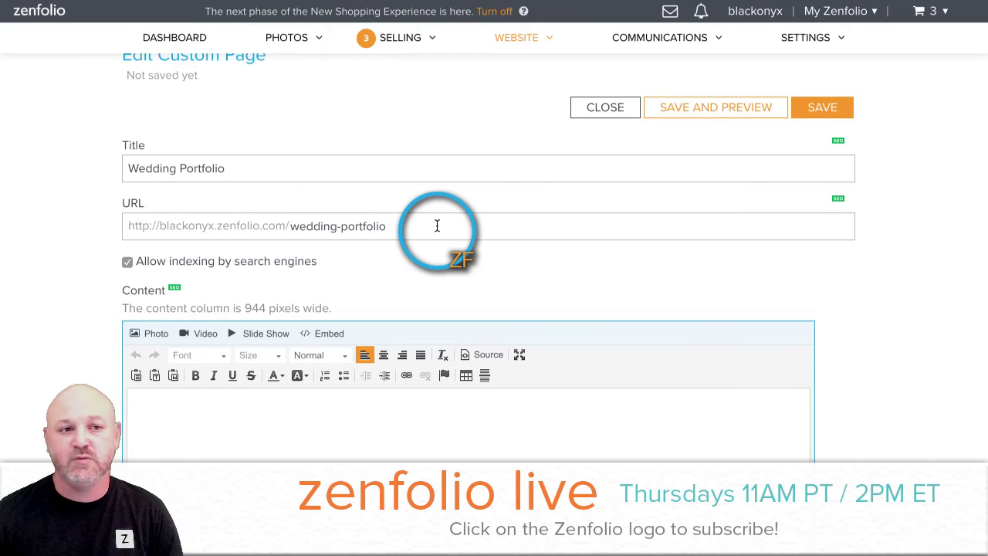
scroll(437, 226, up, 1)
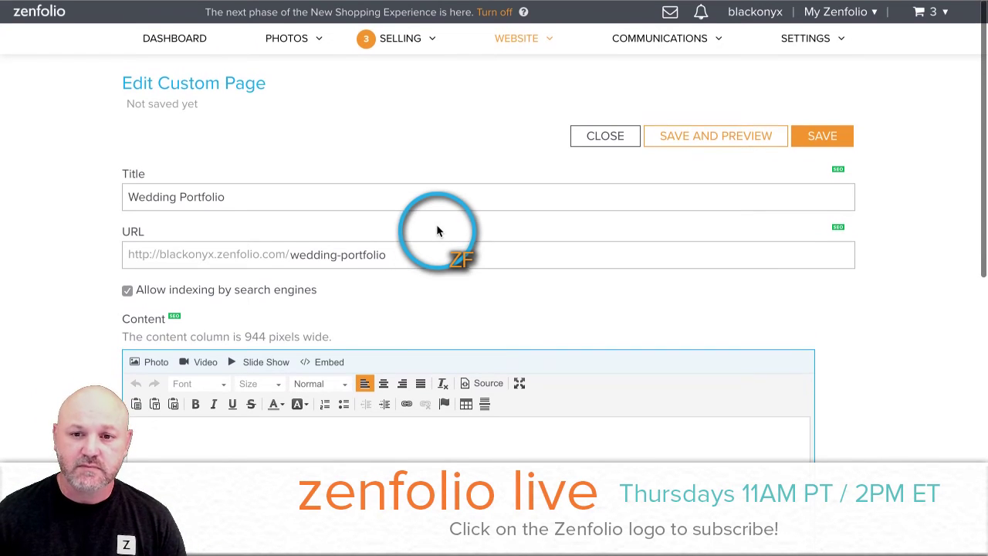
click(199, 39)
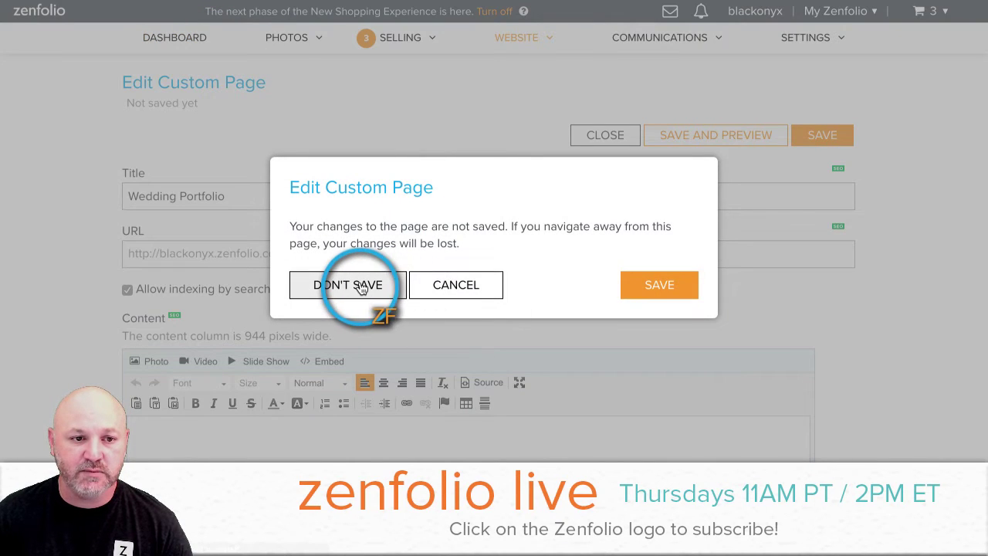
click(361, 286)
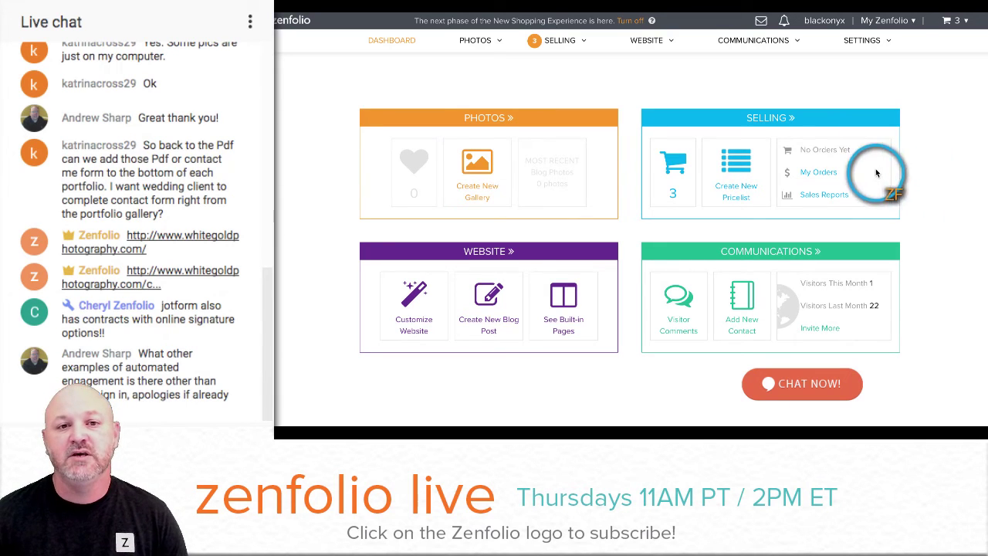
Open the triggered emails in Email Communications and examine the events that can send automatic responses, from visitor sign-in to contact page.
click(741, 54)
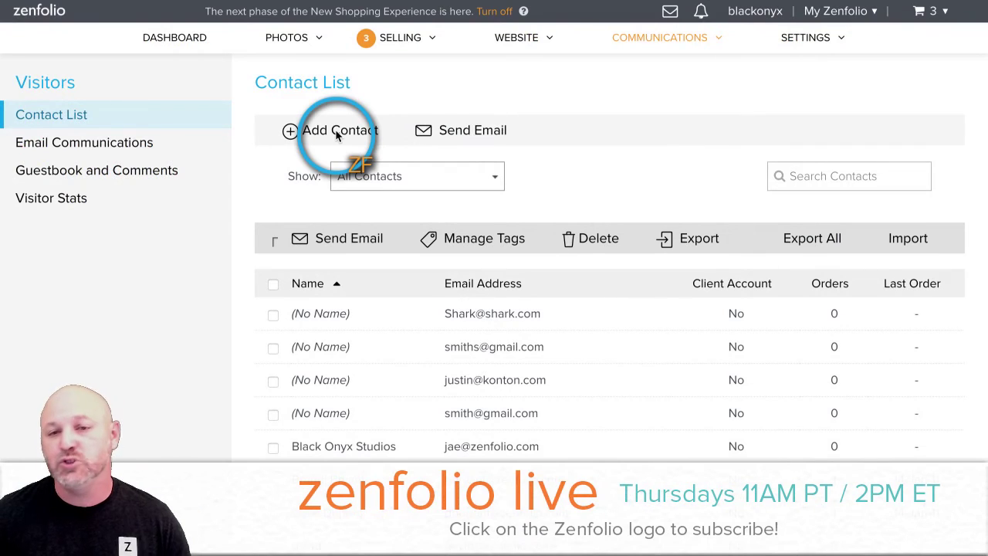
click(85, 144)
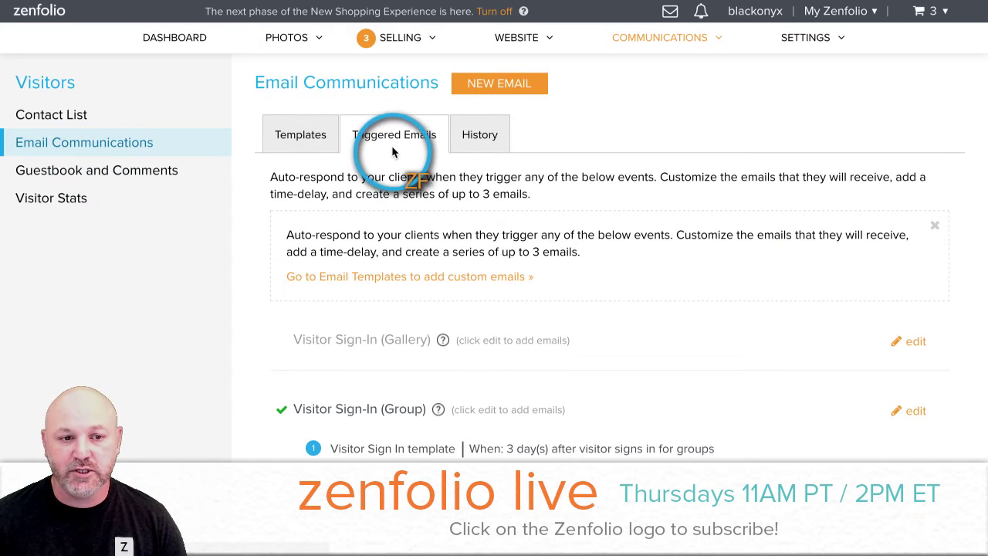
scroll(714, 283, down, 3)
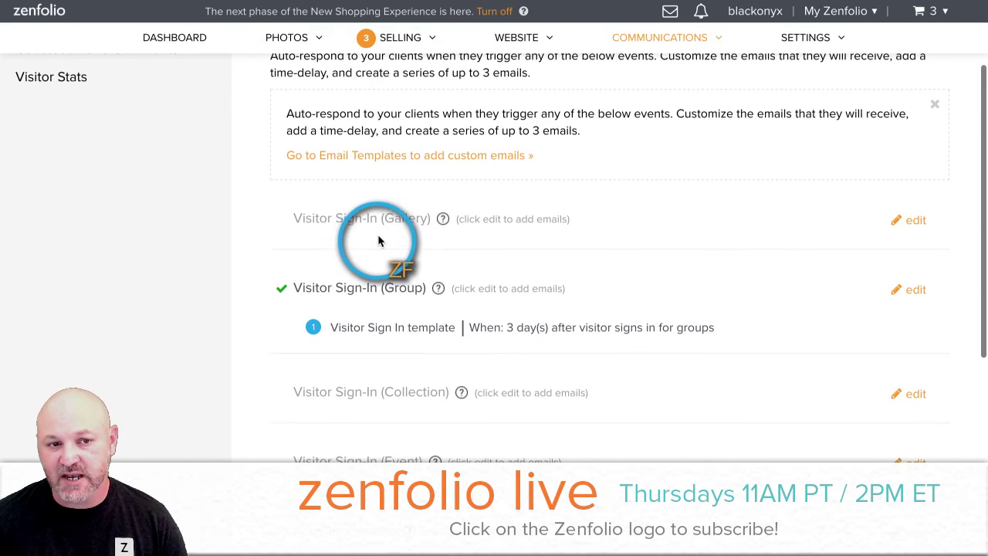
scroll(664, 268, down, 2)
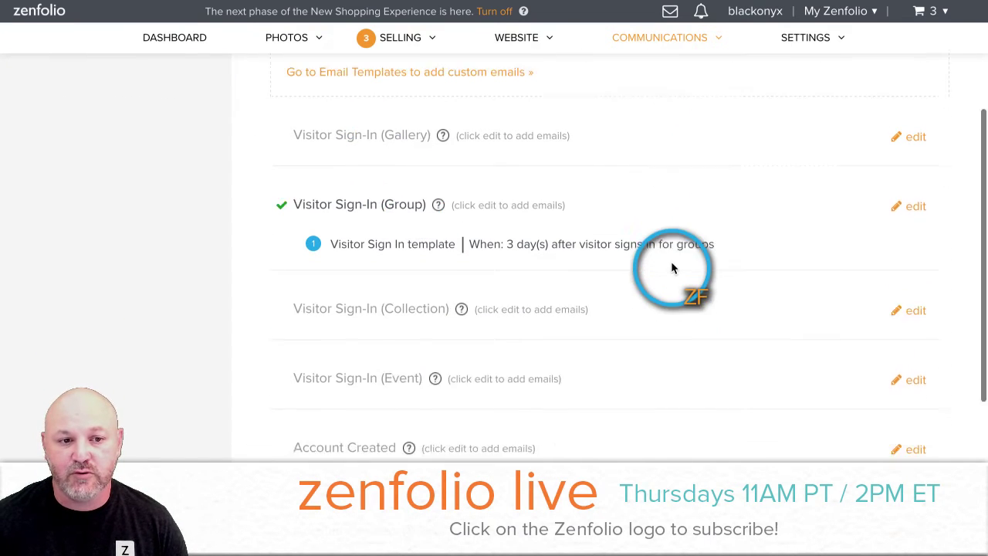
scroll(671, 268, down, 2)
scroll(591, 277, down, 3)
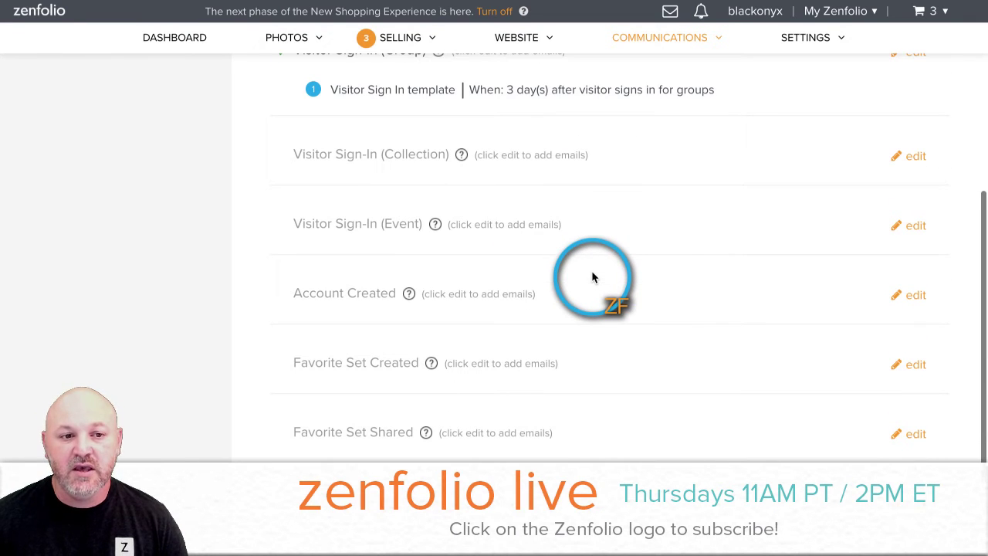
scroll(224, 269, down, 1)
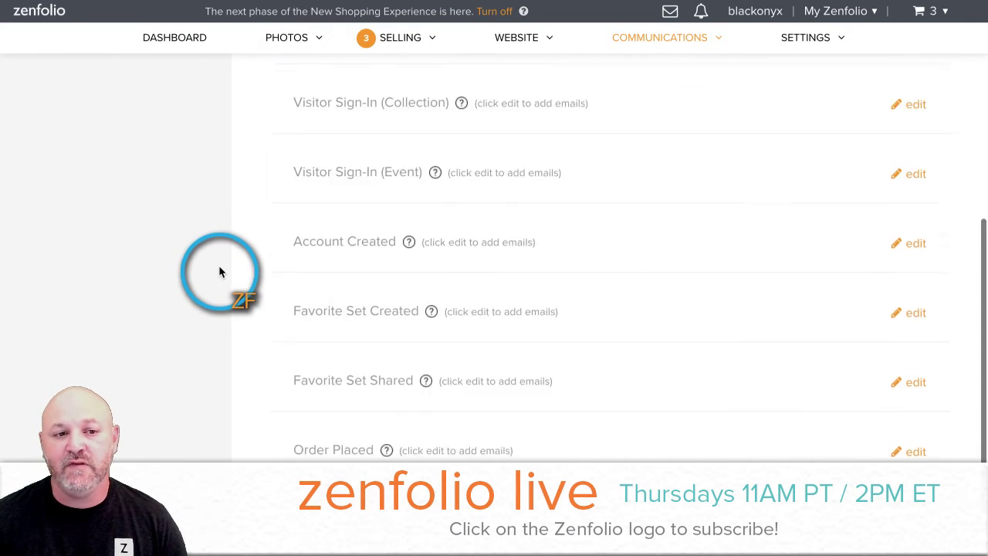
scroll(220, 272, down, 2)
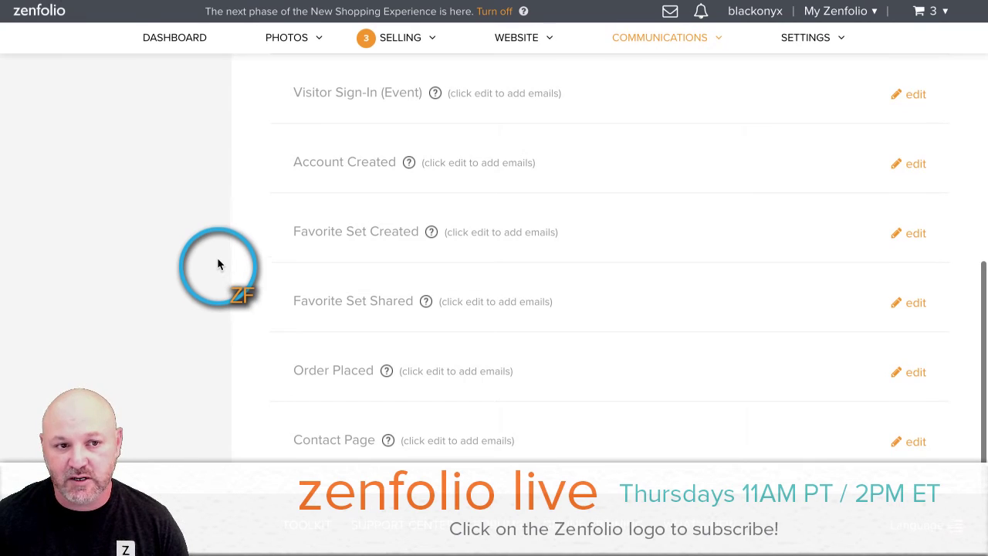